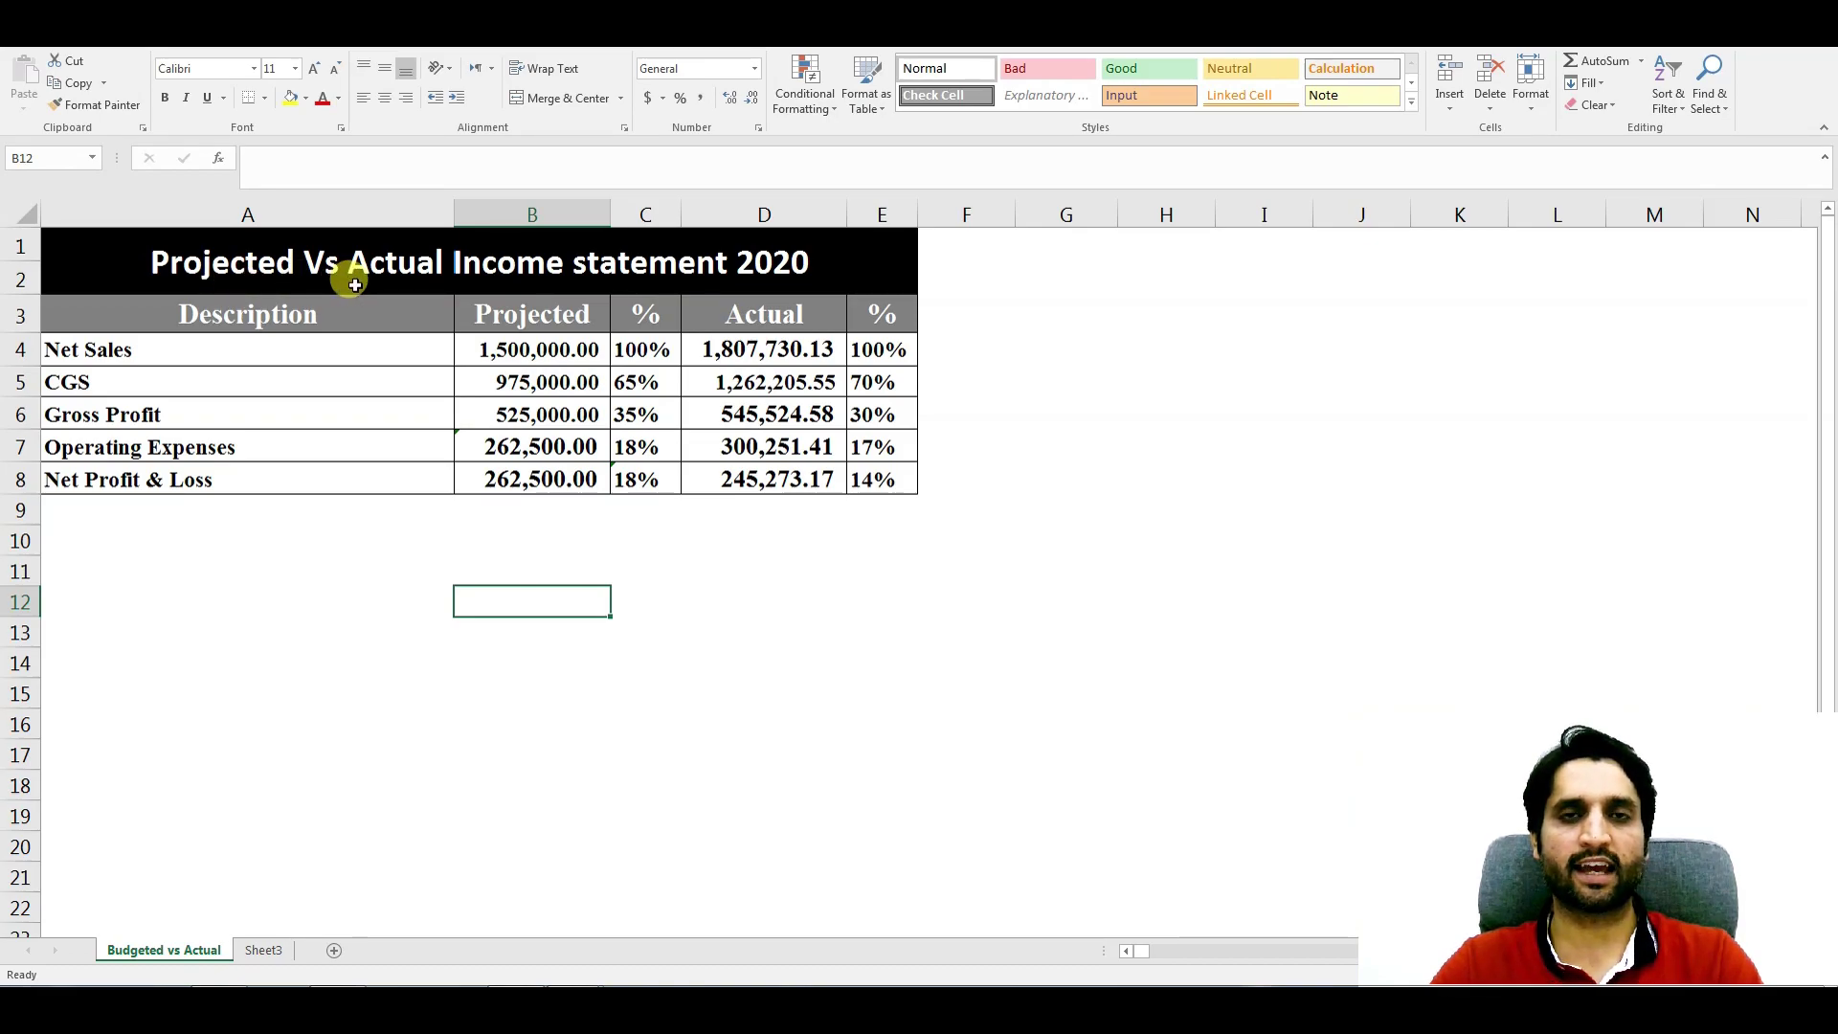
- Review the Projected (B3:B8) and Actual (D3:D8) figures and the full table A1:E8
left_click(570, 690)
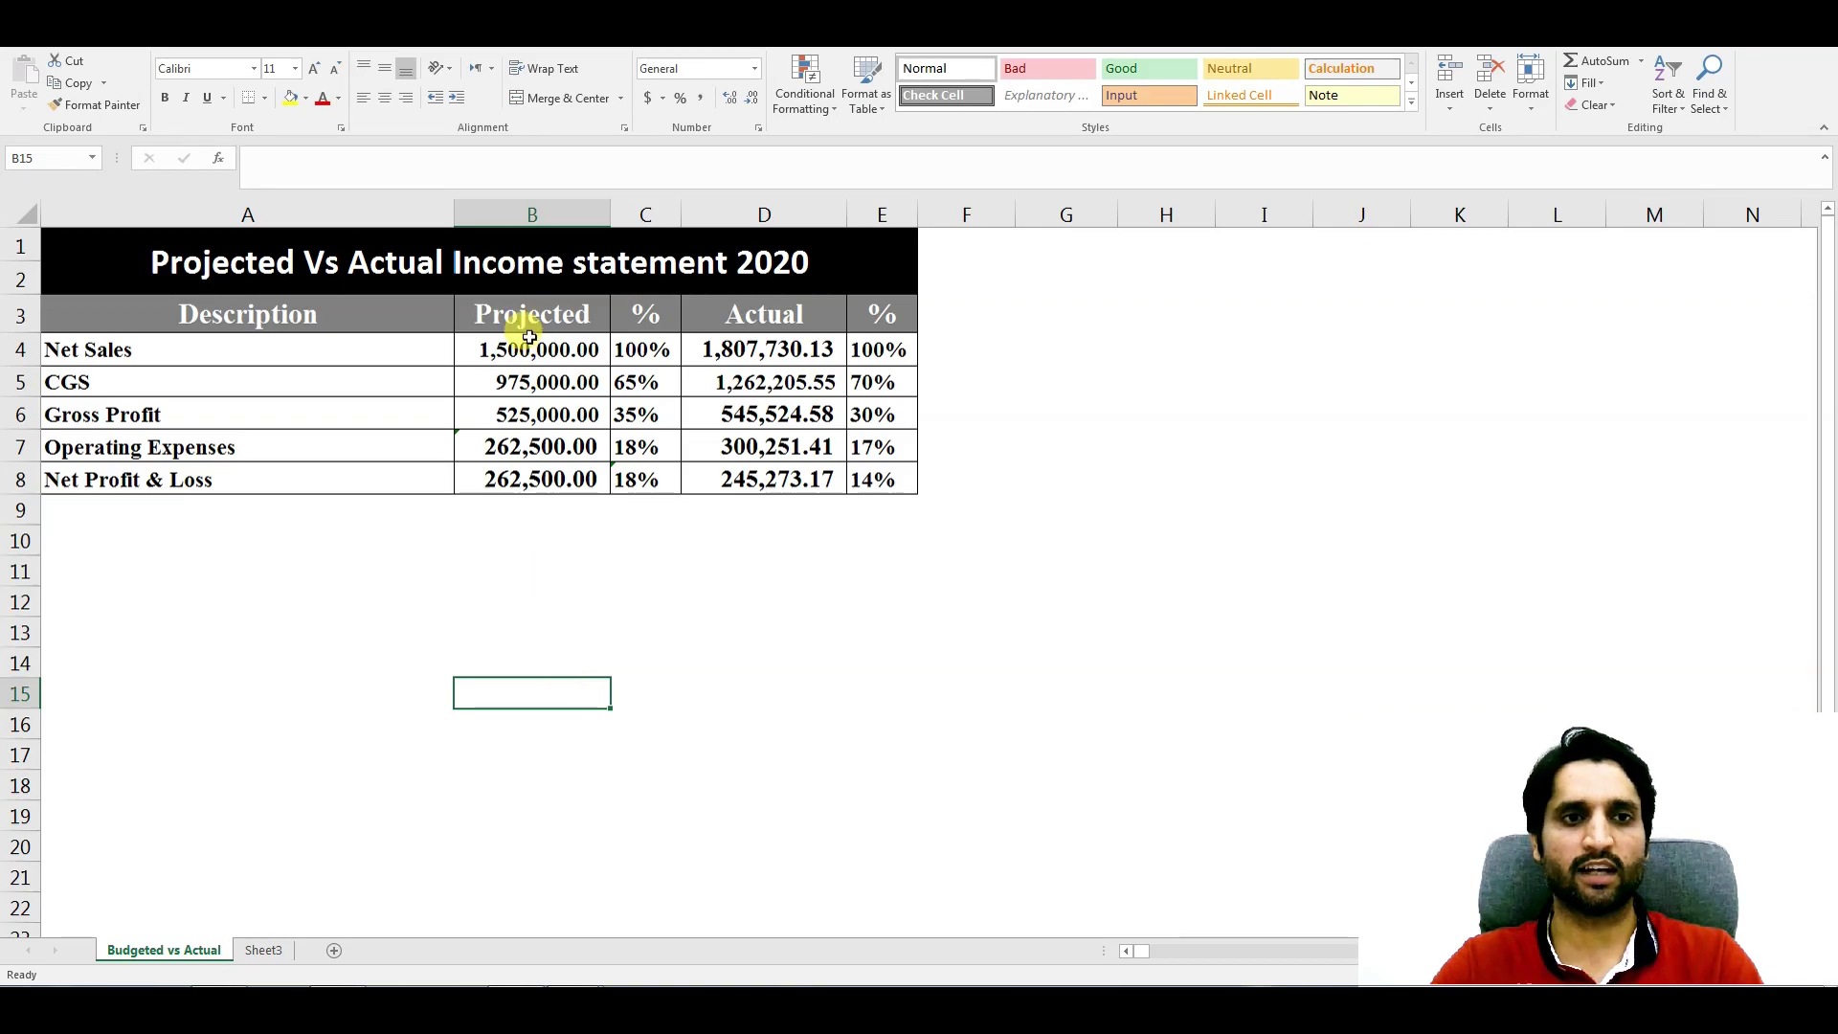
left_click_drag(524, 331, 517, 479)
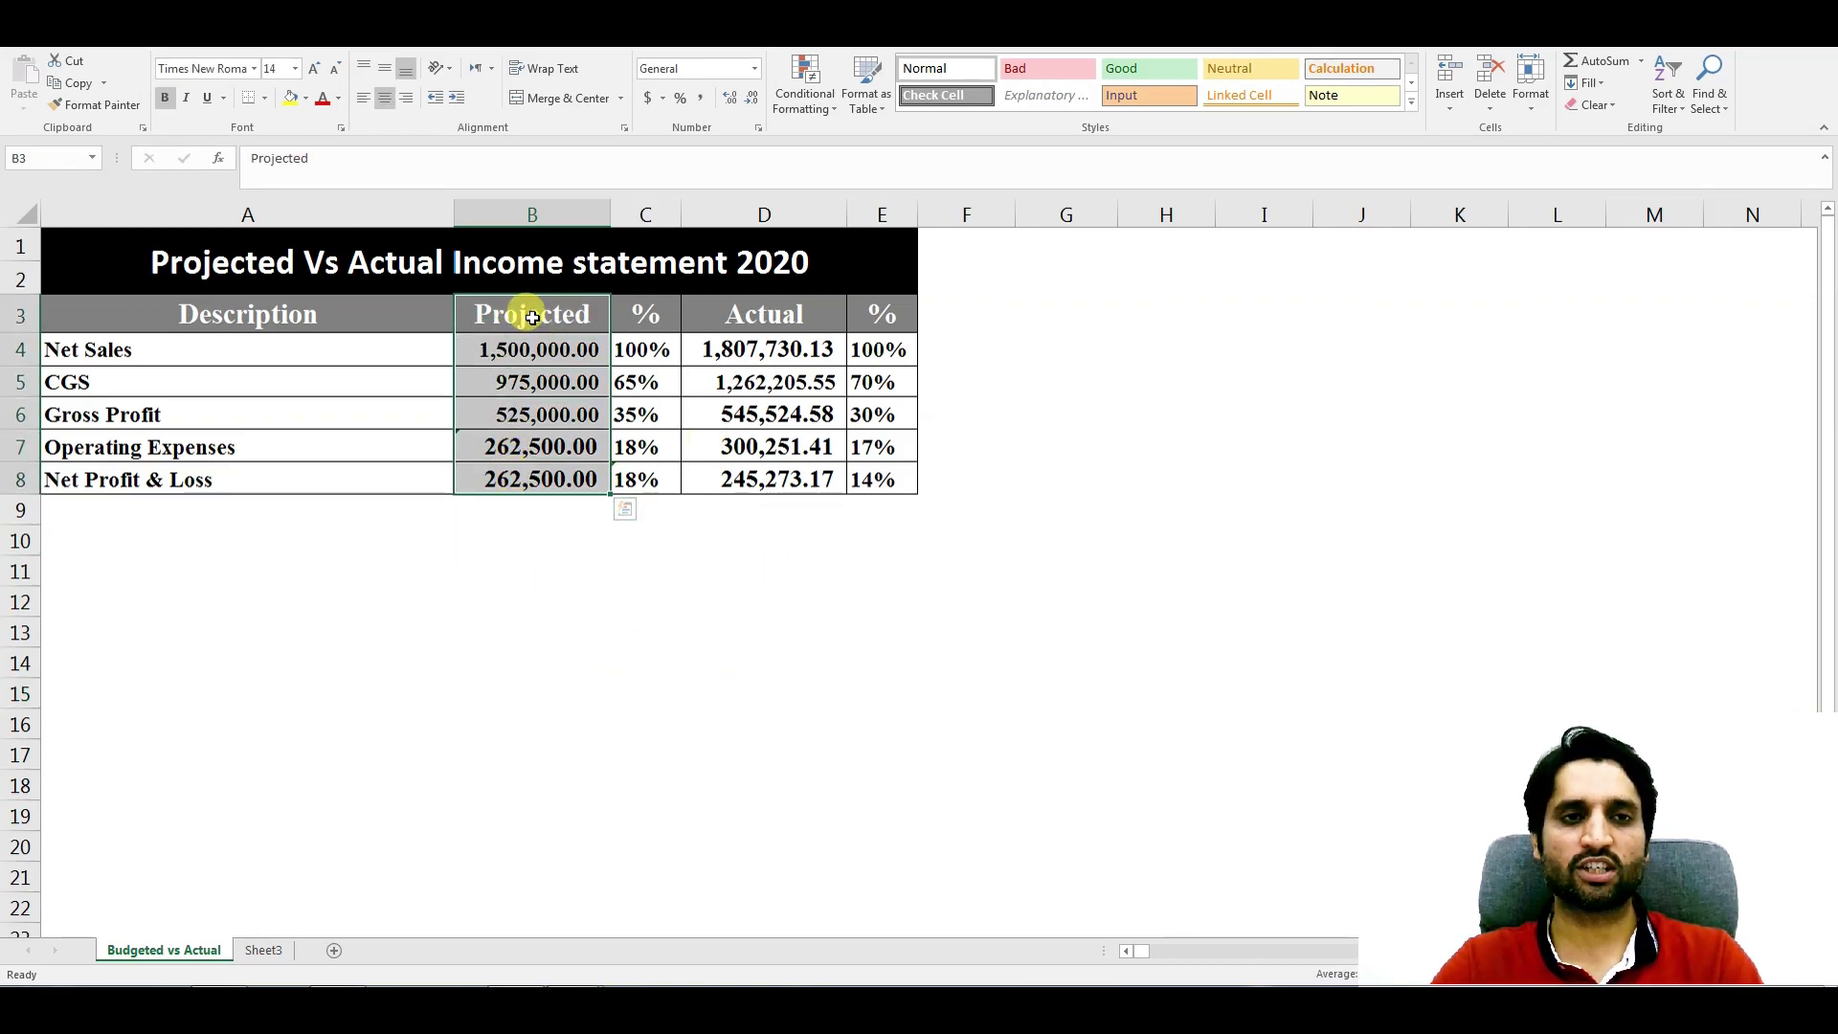
left_click_drag(763, 306, 755, 483)
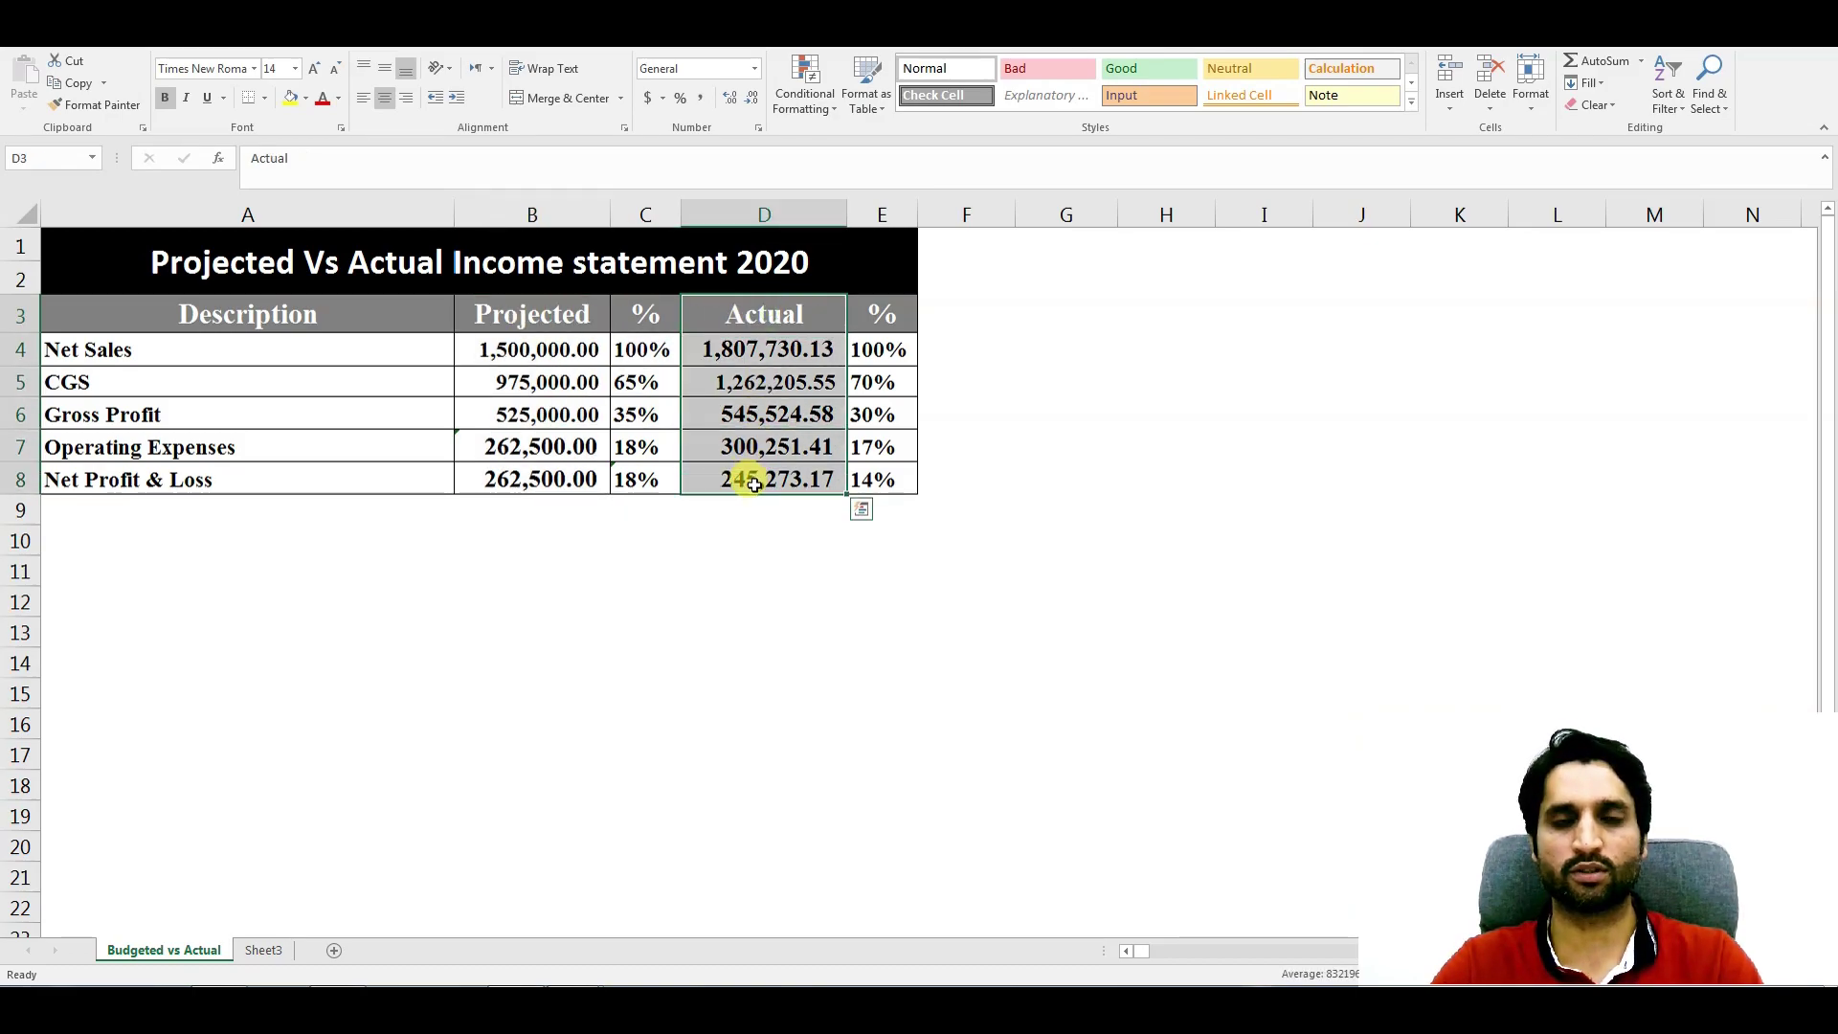
left_click(695, 620)
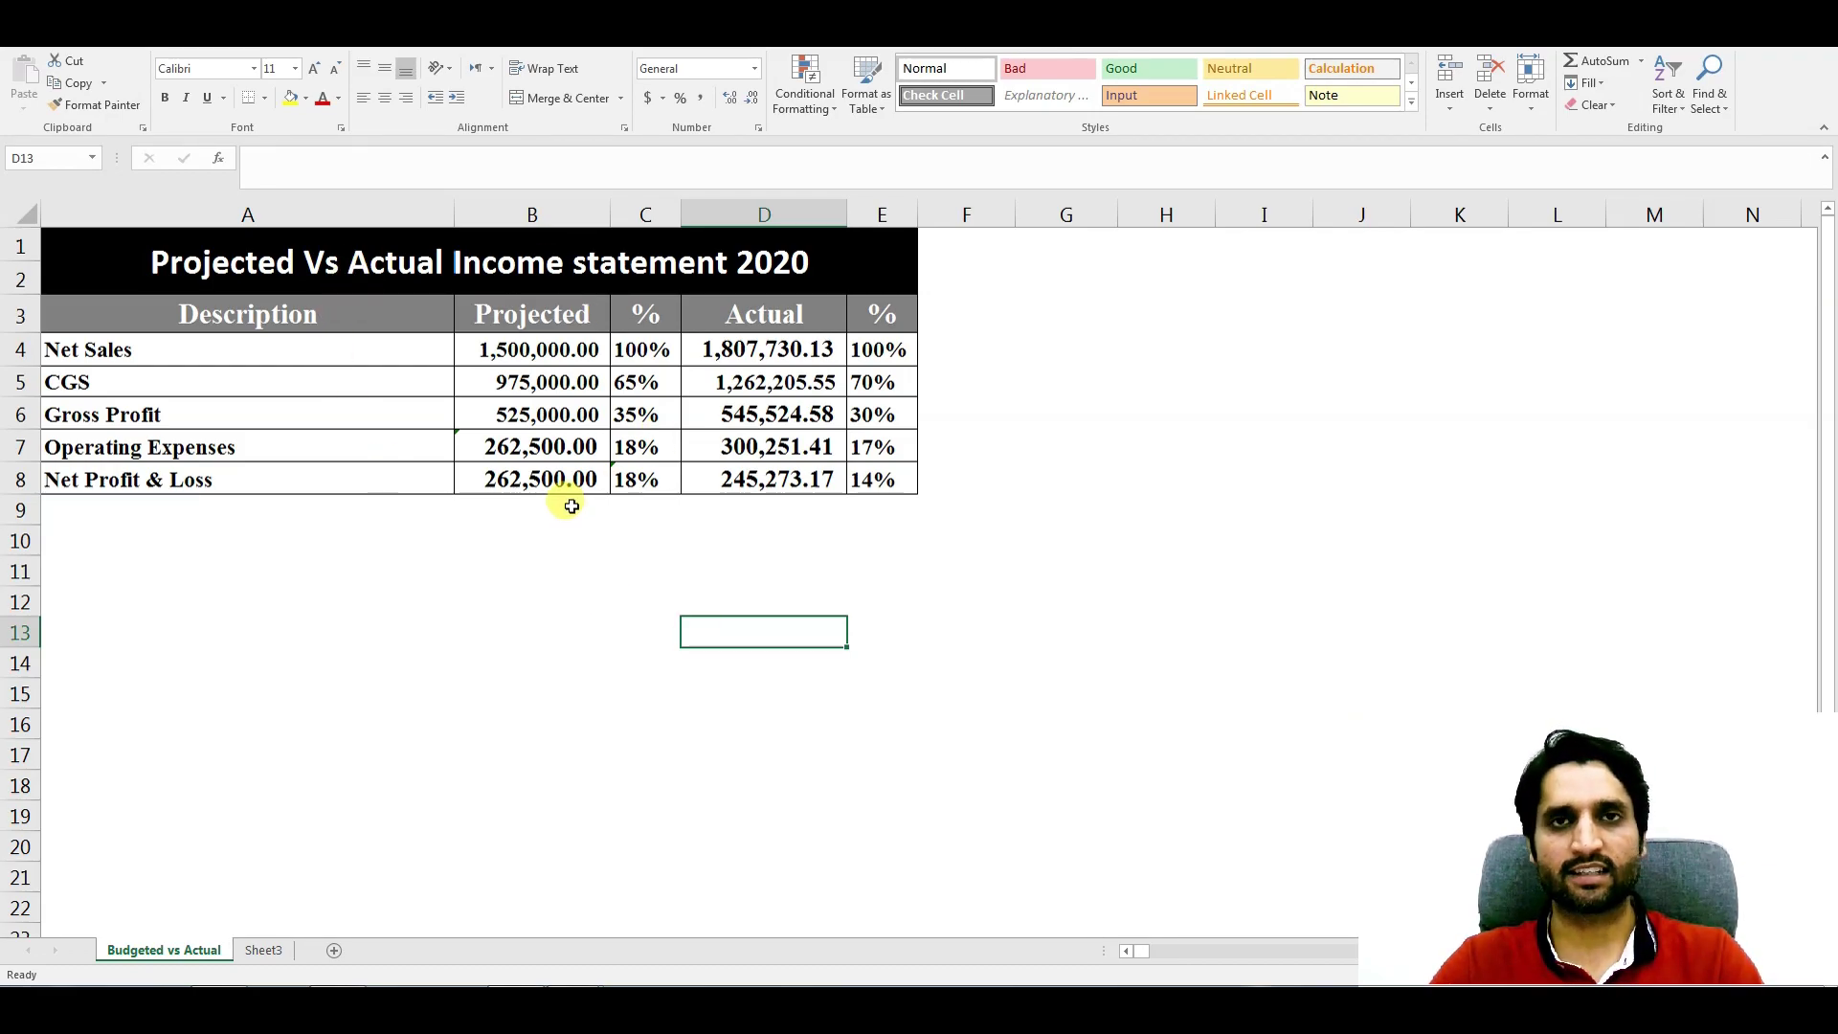
left_click_drag(382, 255, 445, 476)
left_click(489, 569)
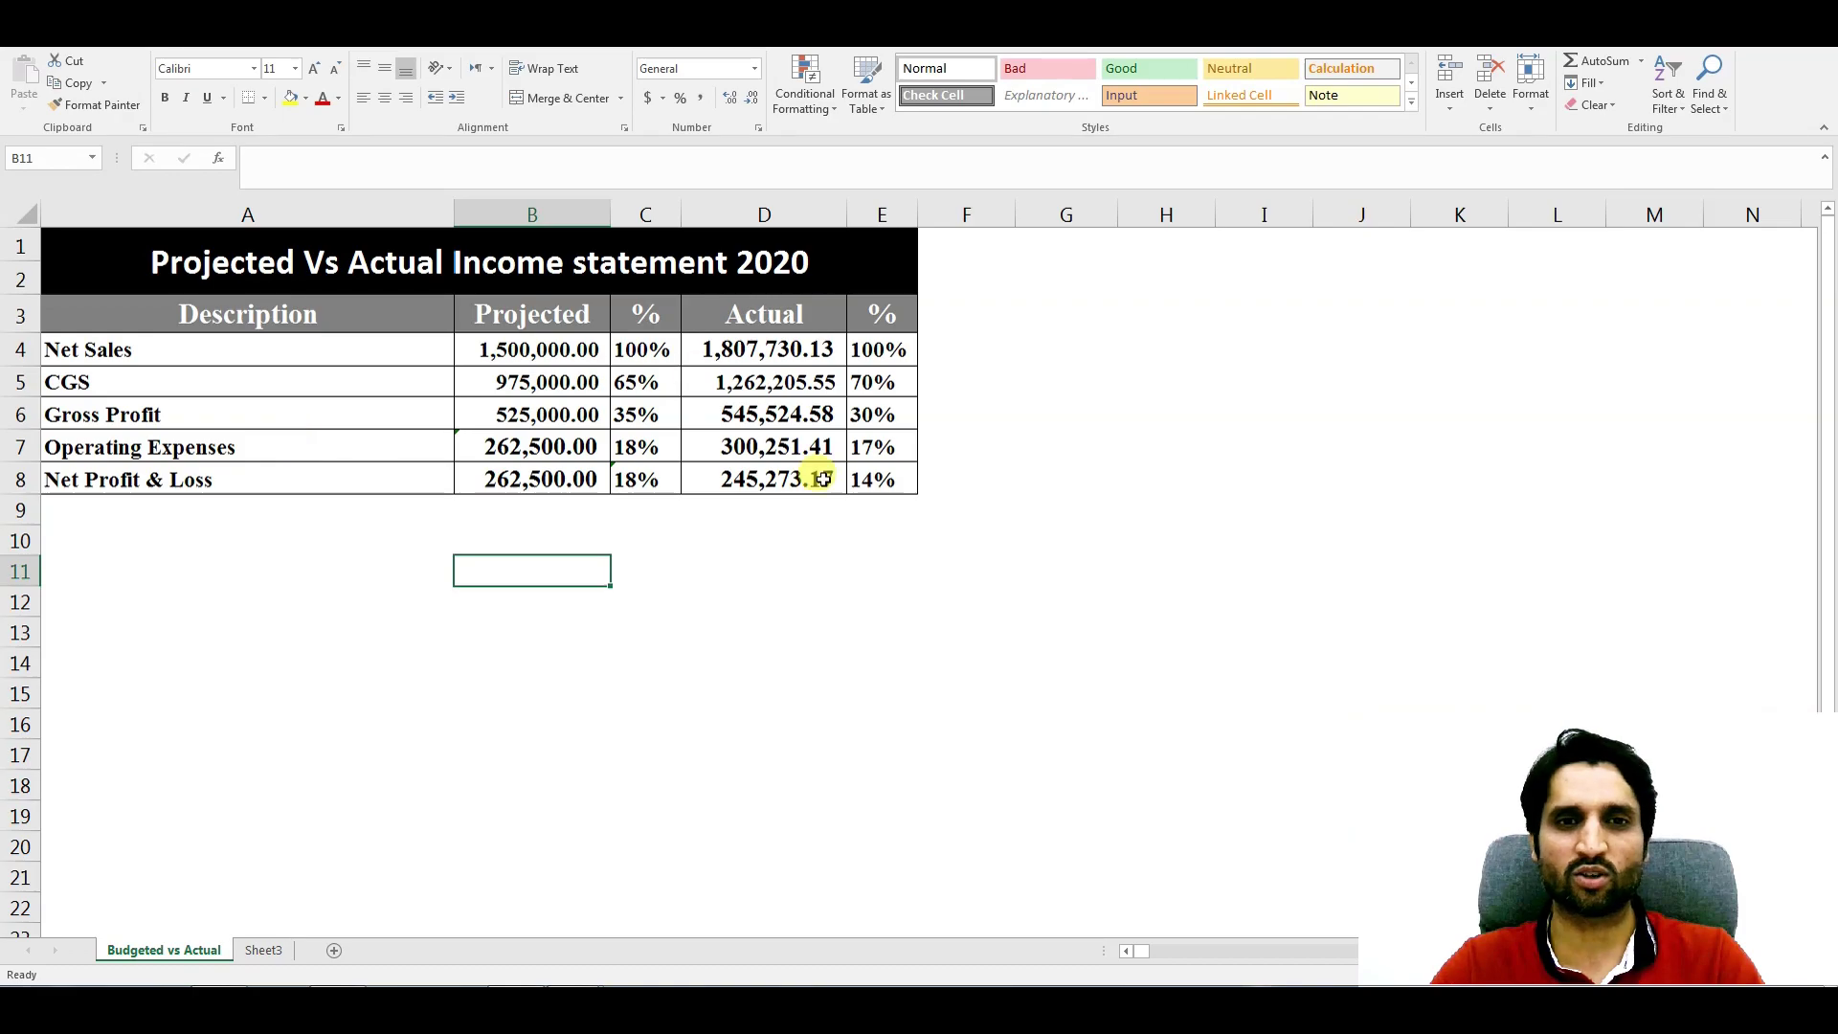
left_click(737, 599)
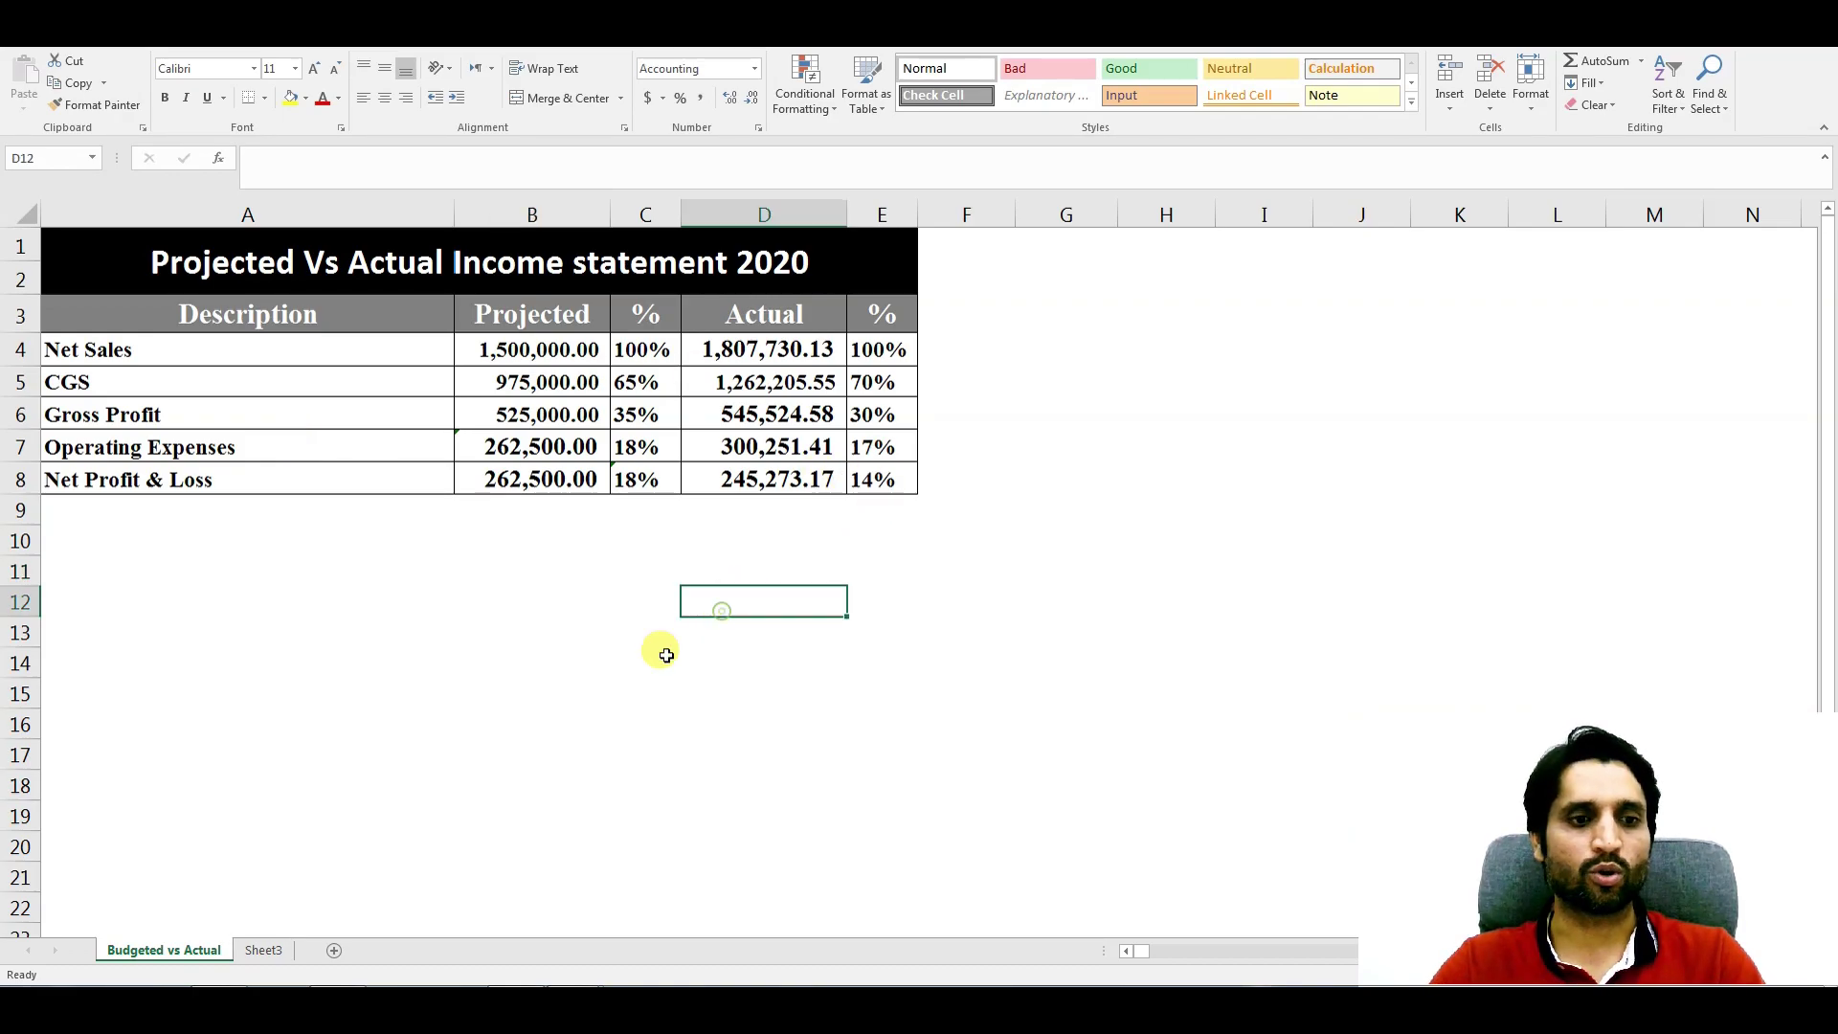
- Go to Sheet3 and read the values on its two Projected vs Actual column charts
left_click(271, 951)
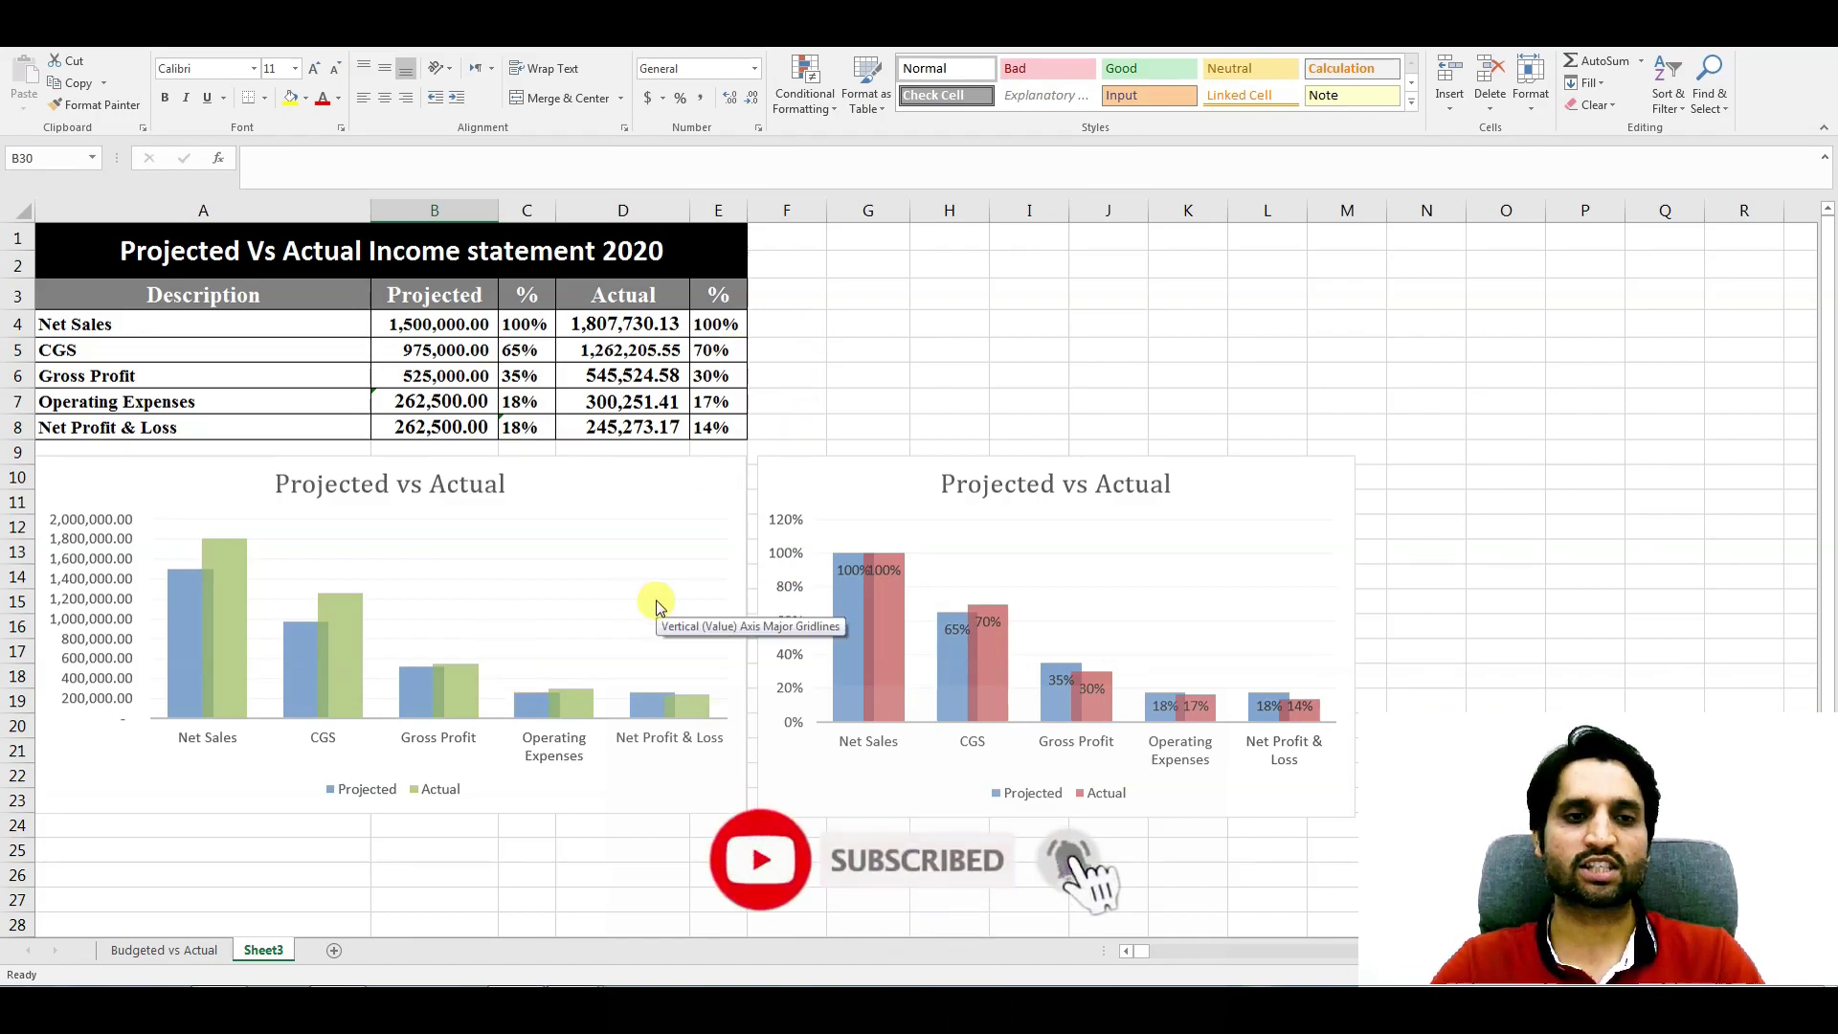
left_click(143, 951)
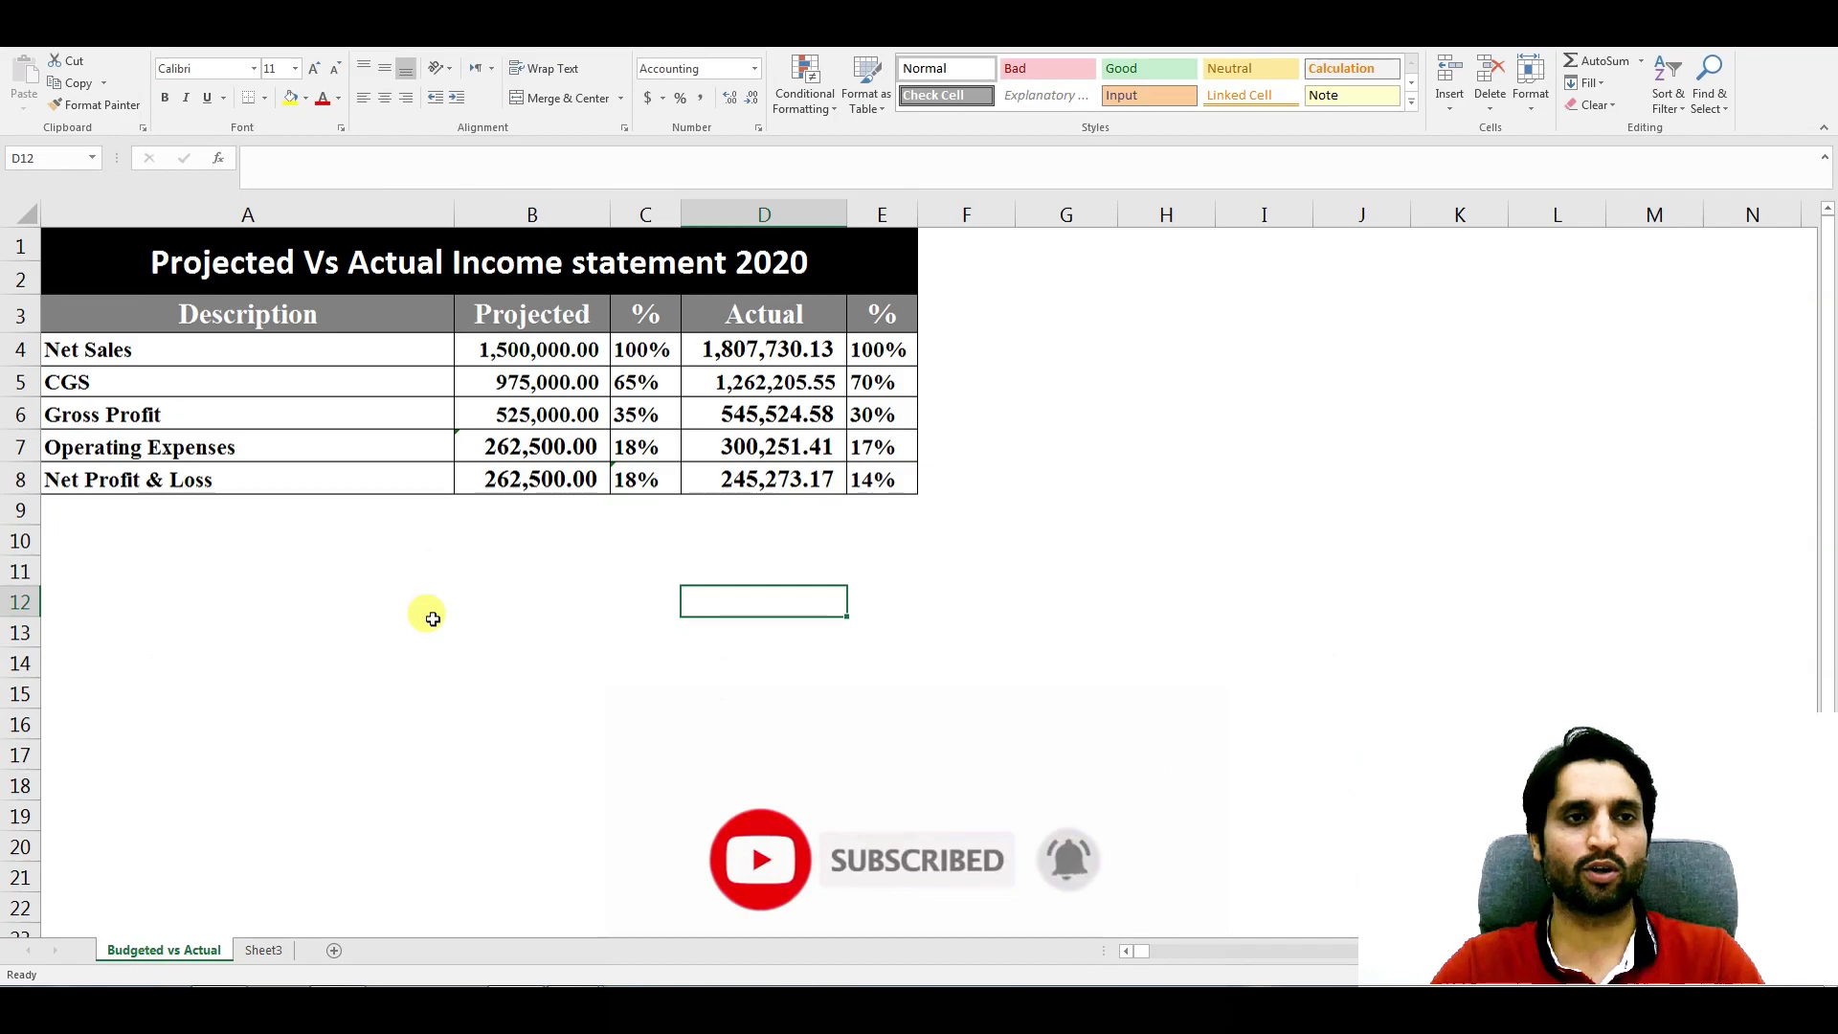
left_click(269, 950)
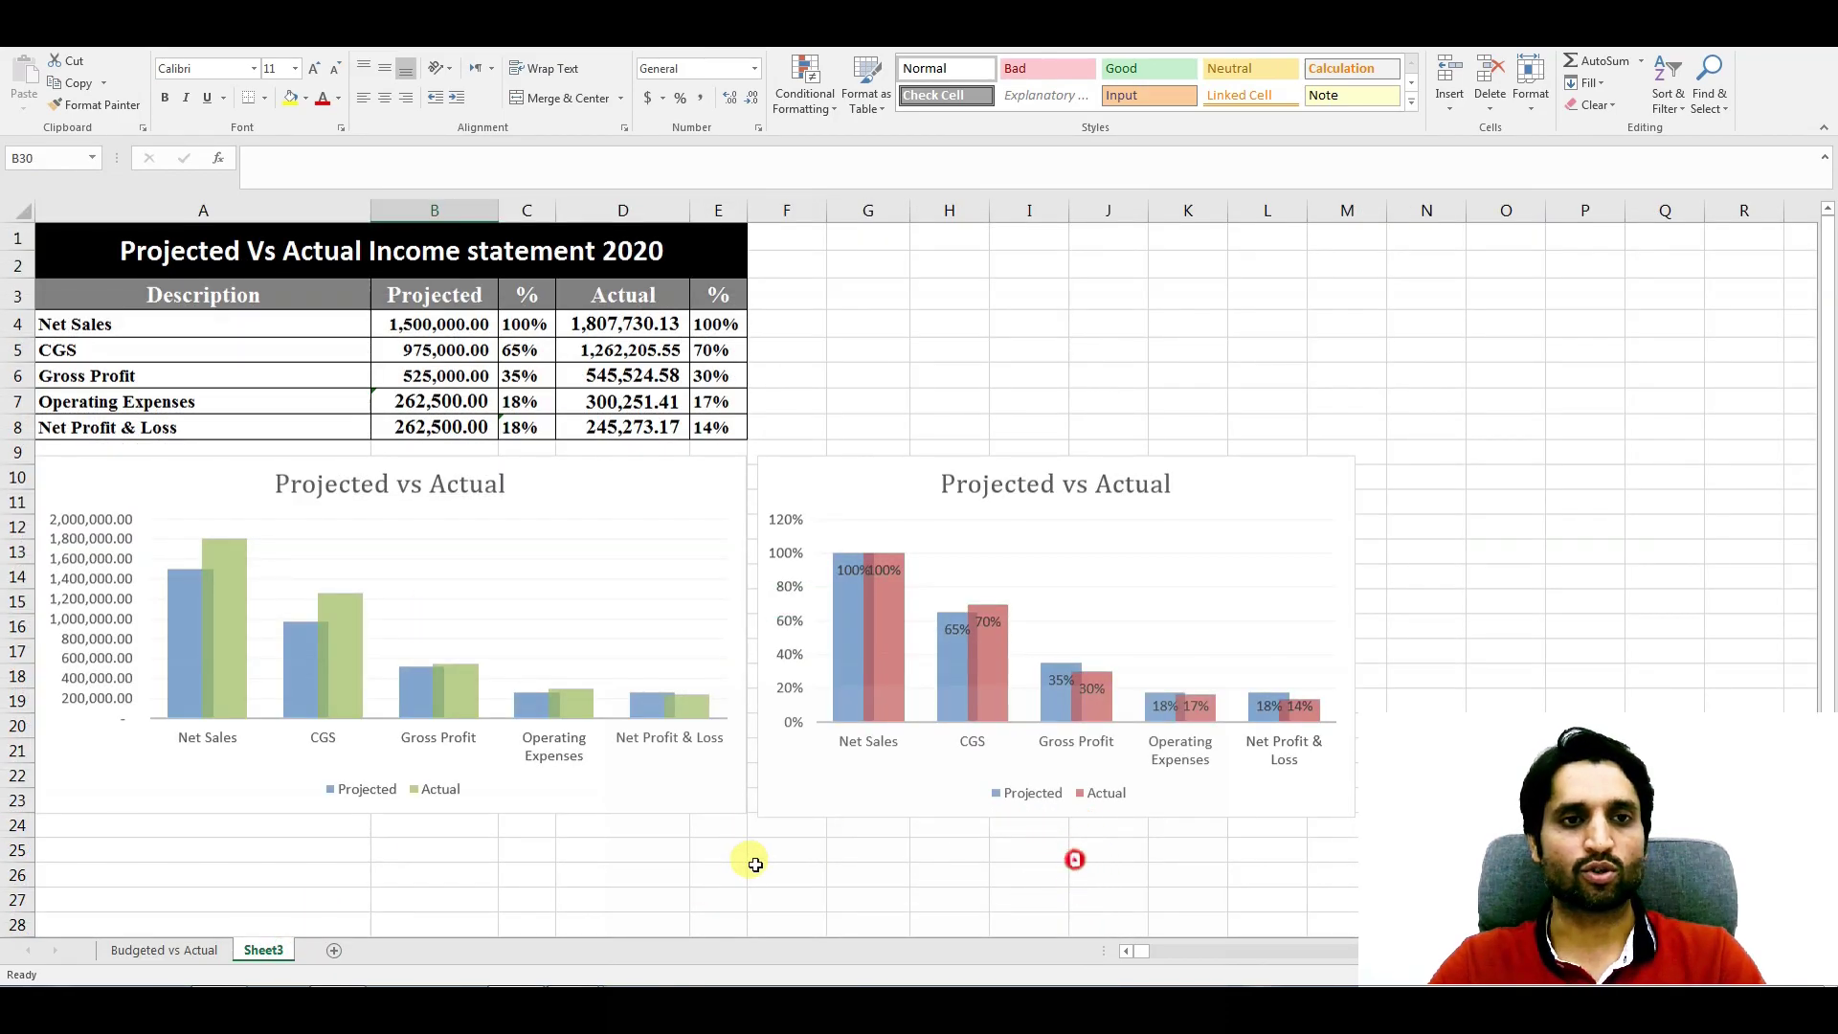
mouse_move(904, 605)
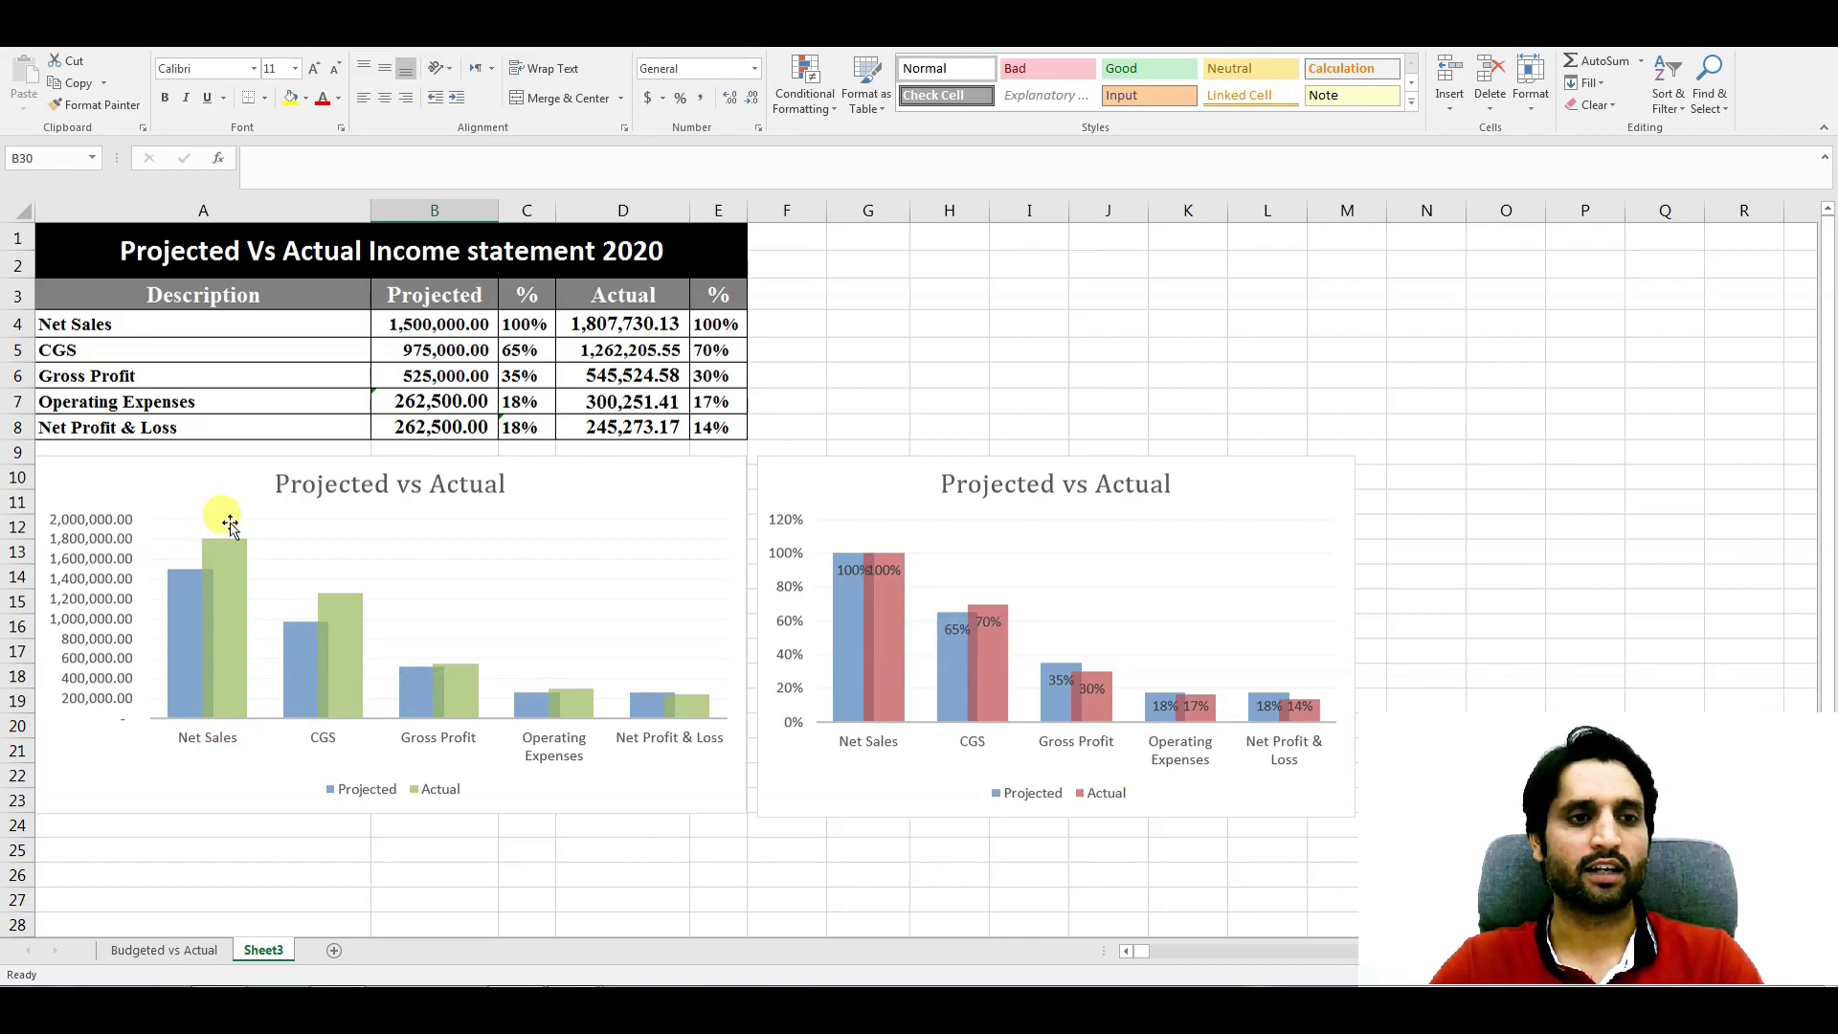
mouse_move(234, 574)
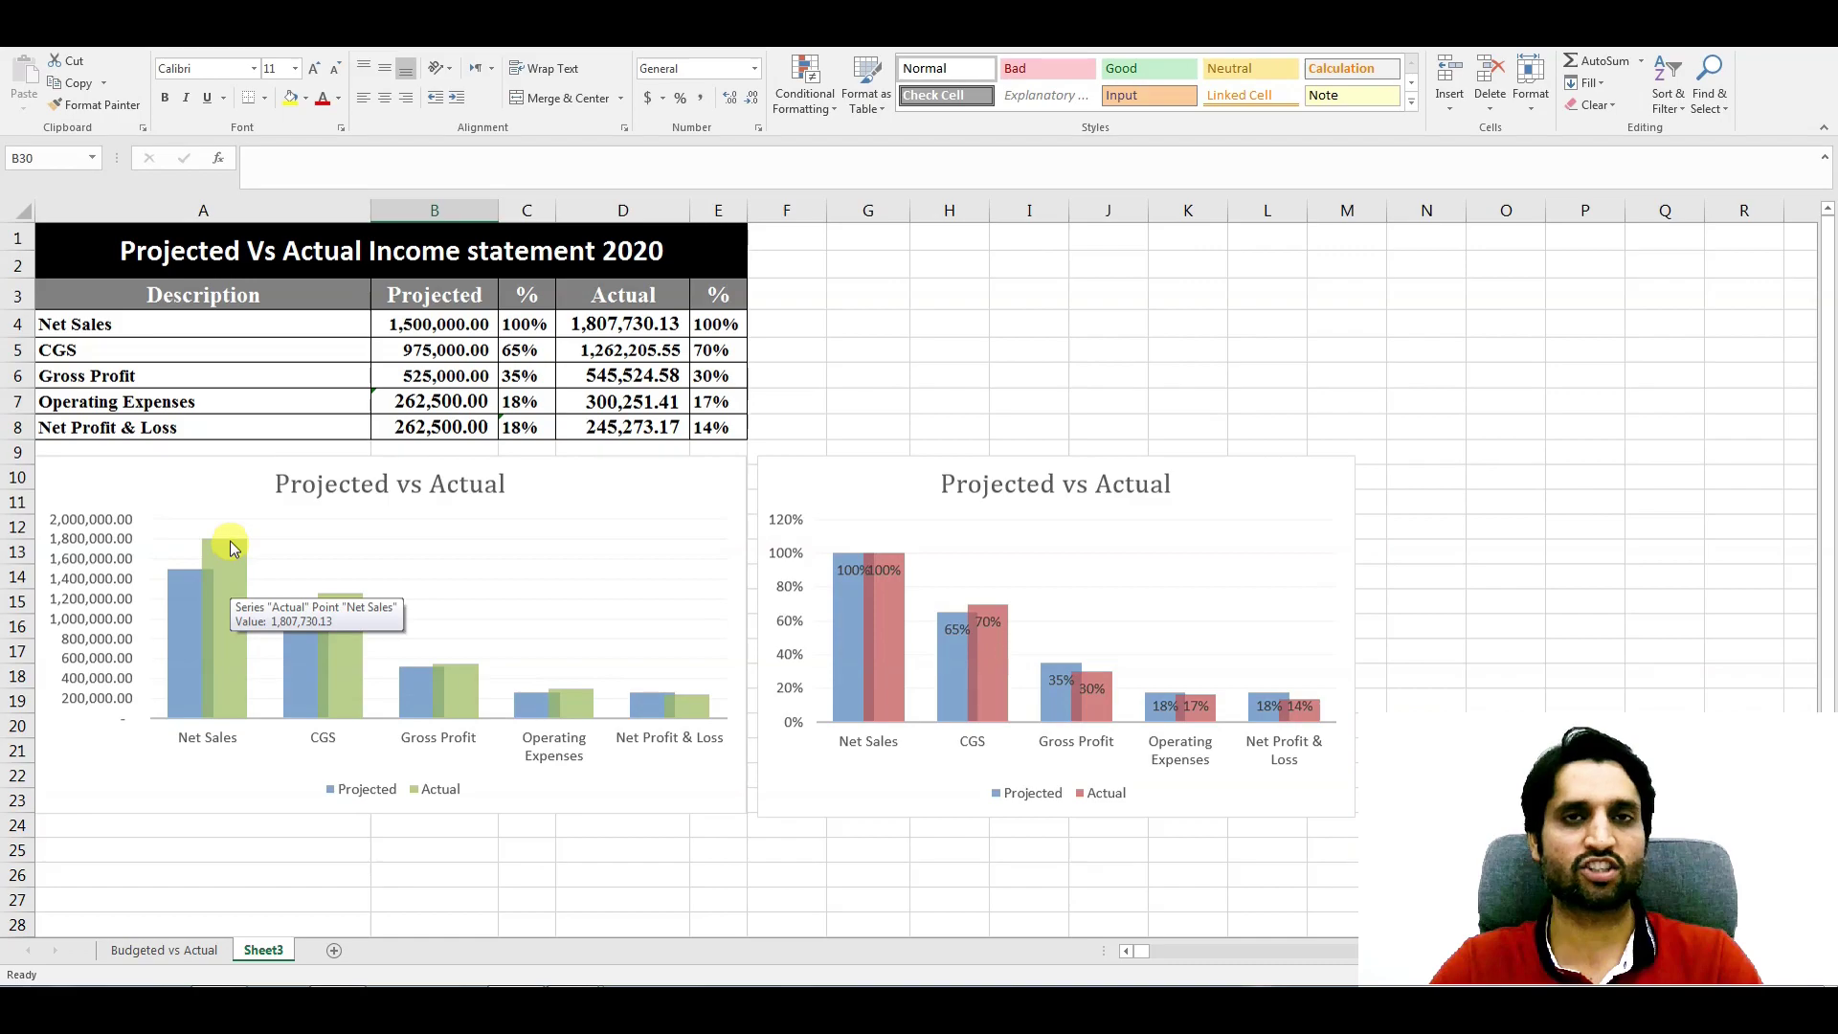
mouse_move(347, 656)
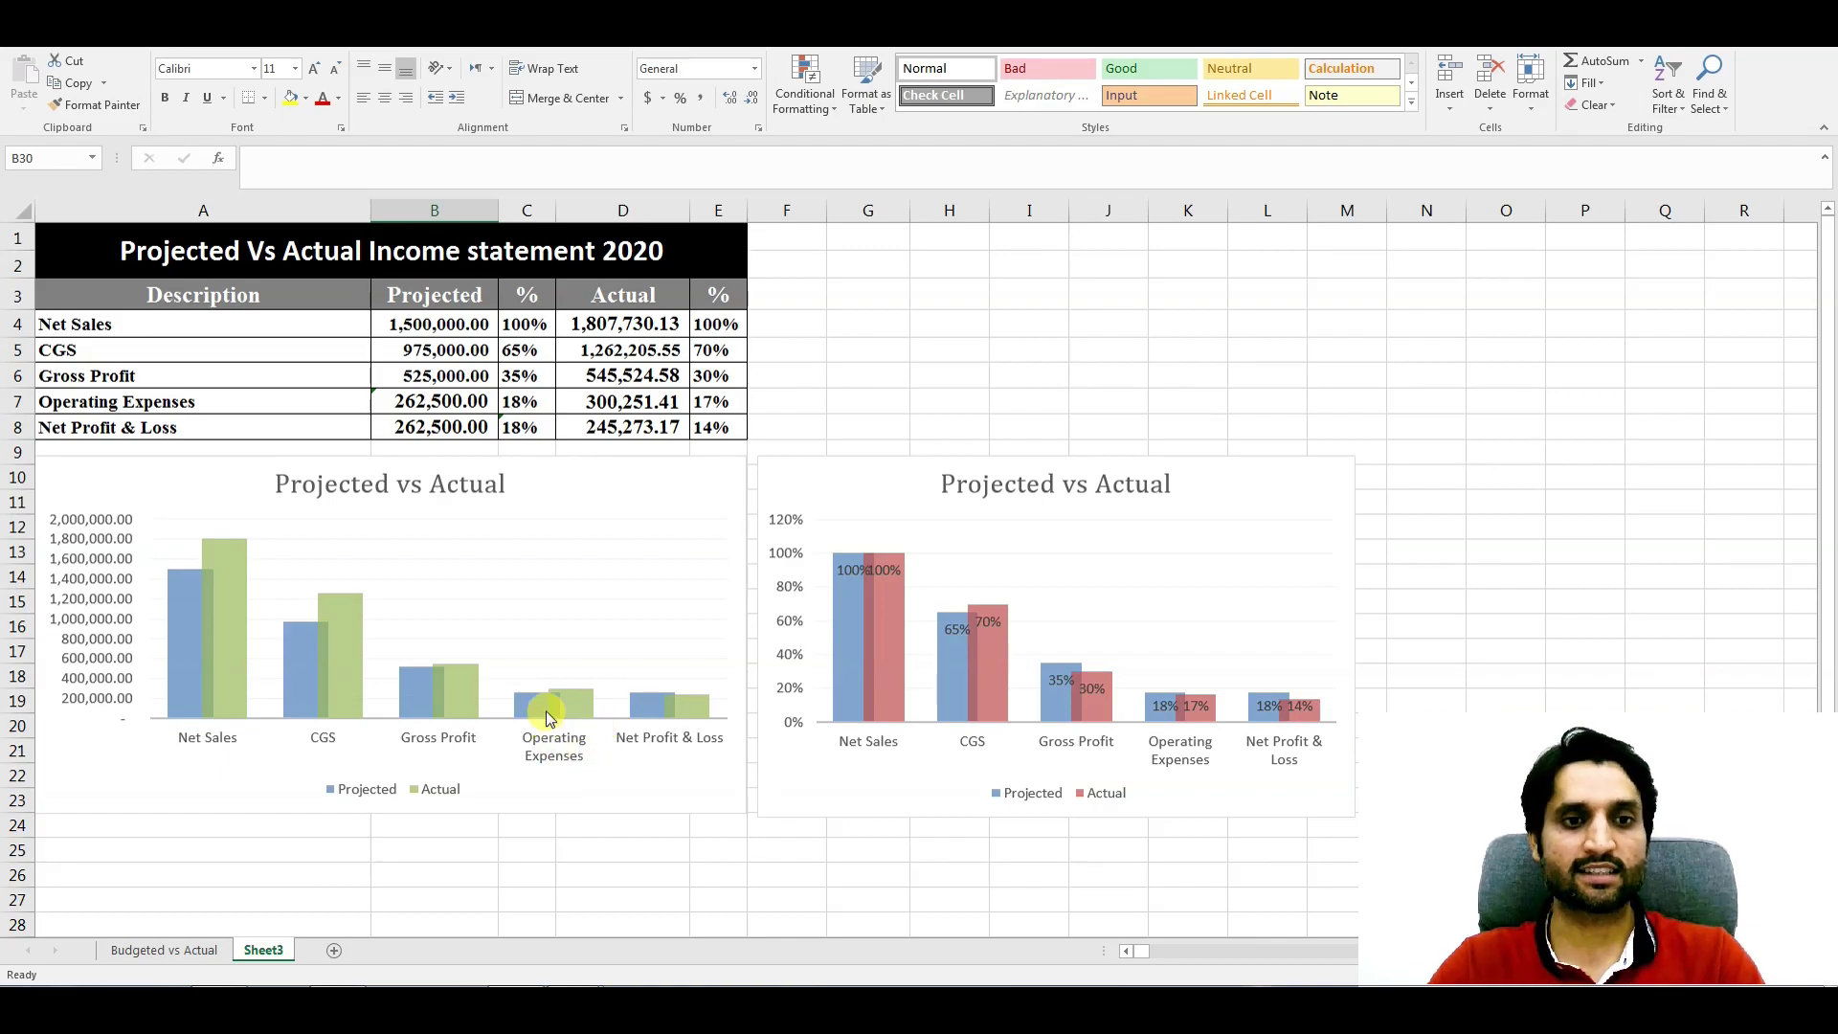
mouse_move(550, 718)
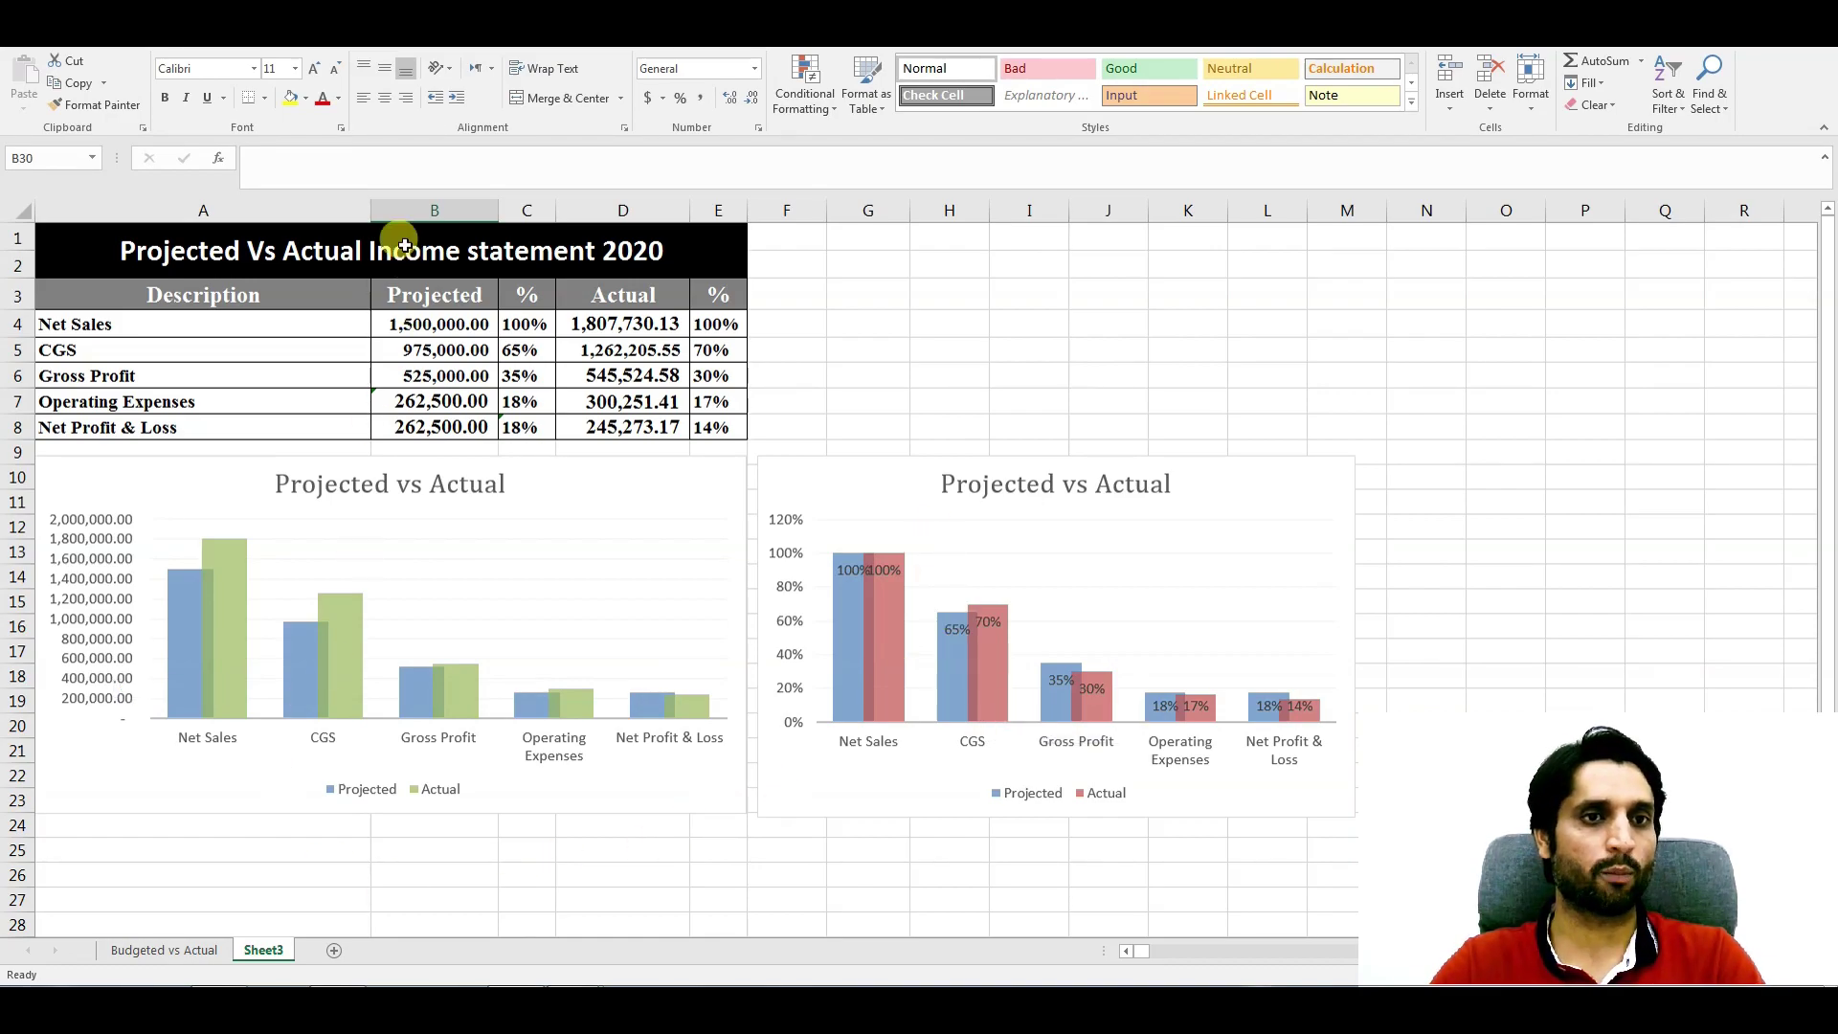
- Add a new blank Sheet4 to the workbook
left_click_drag(405, 247, 447, 416)
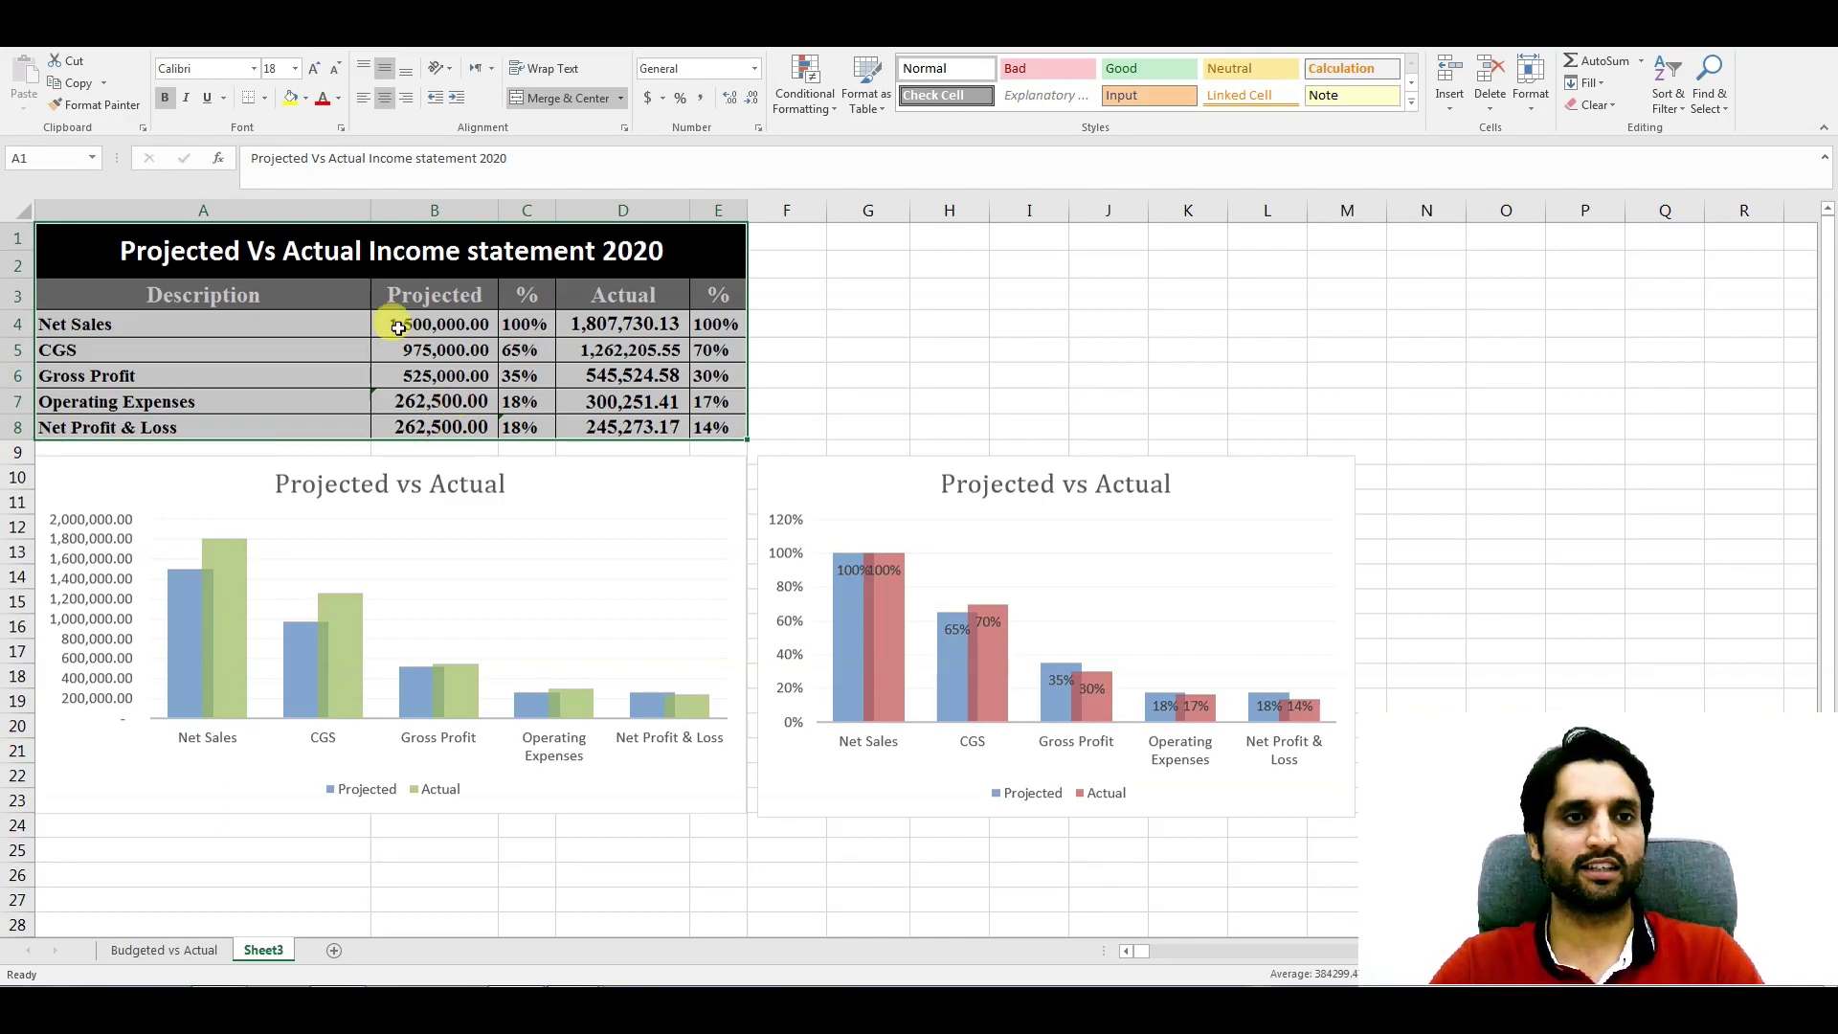
left_click_drag(412, 297, 419, 427)
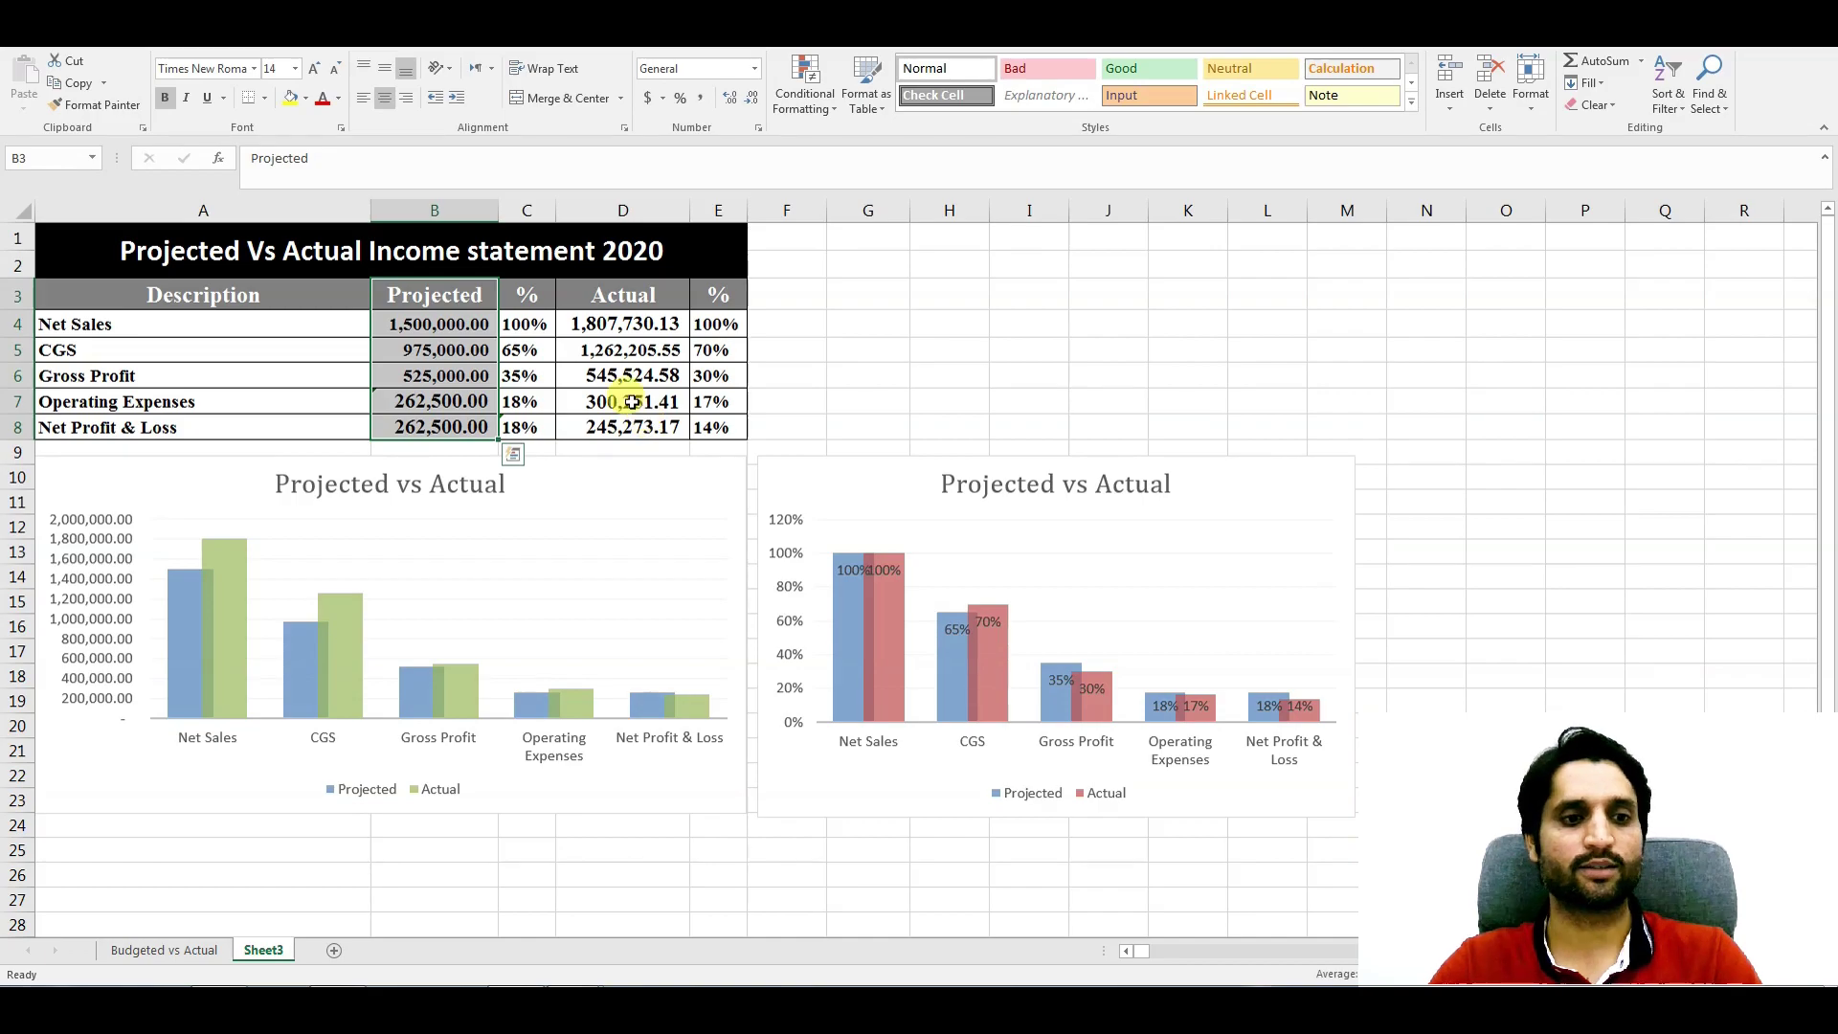
left_click(333, 950)
- Copy the income statement table A1:E8 from Sheet3 and paste it at Sheet4's A1
left_click(268, 950)
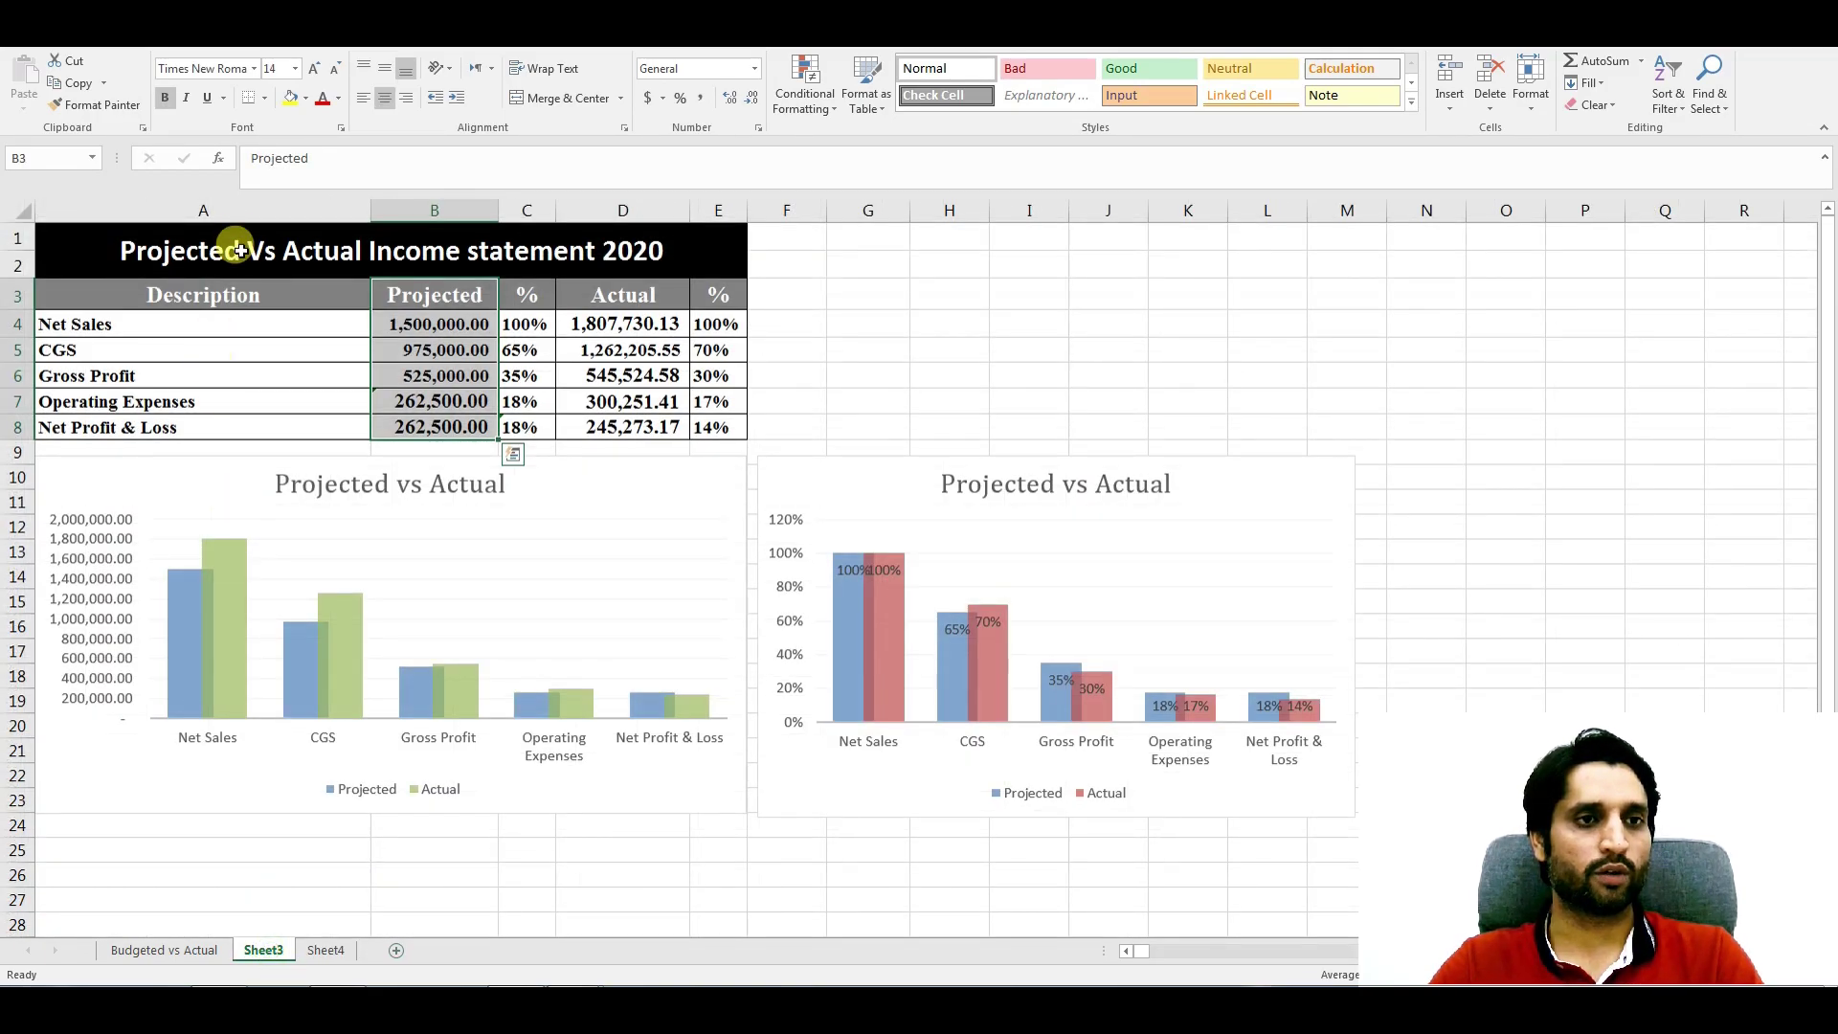
left_click_drag(321, 247, 271, 422)
key("ctrl+c")
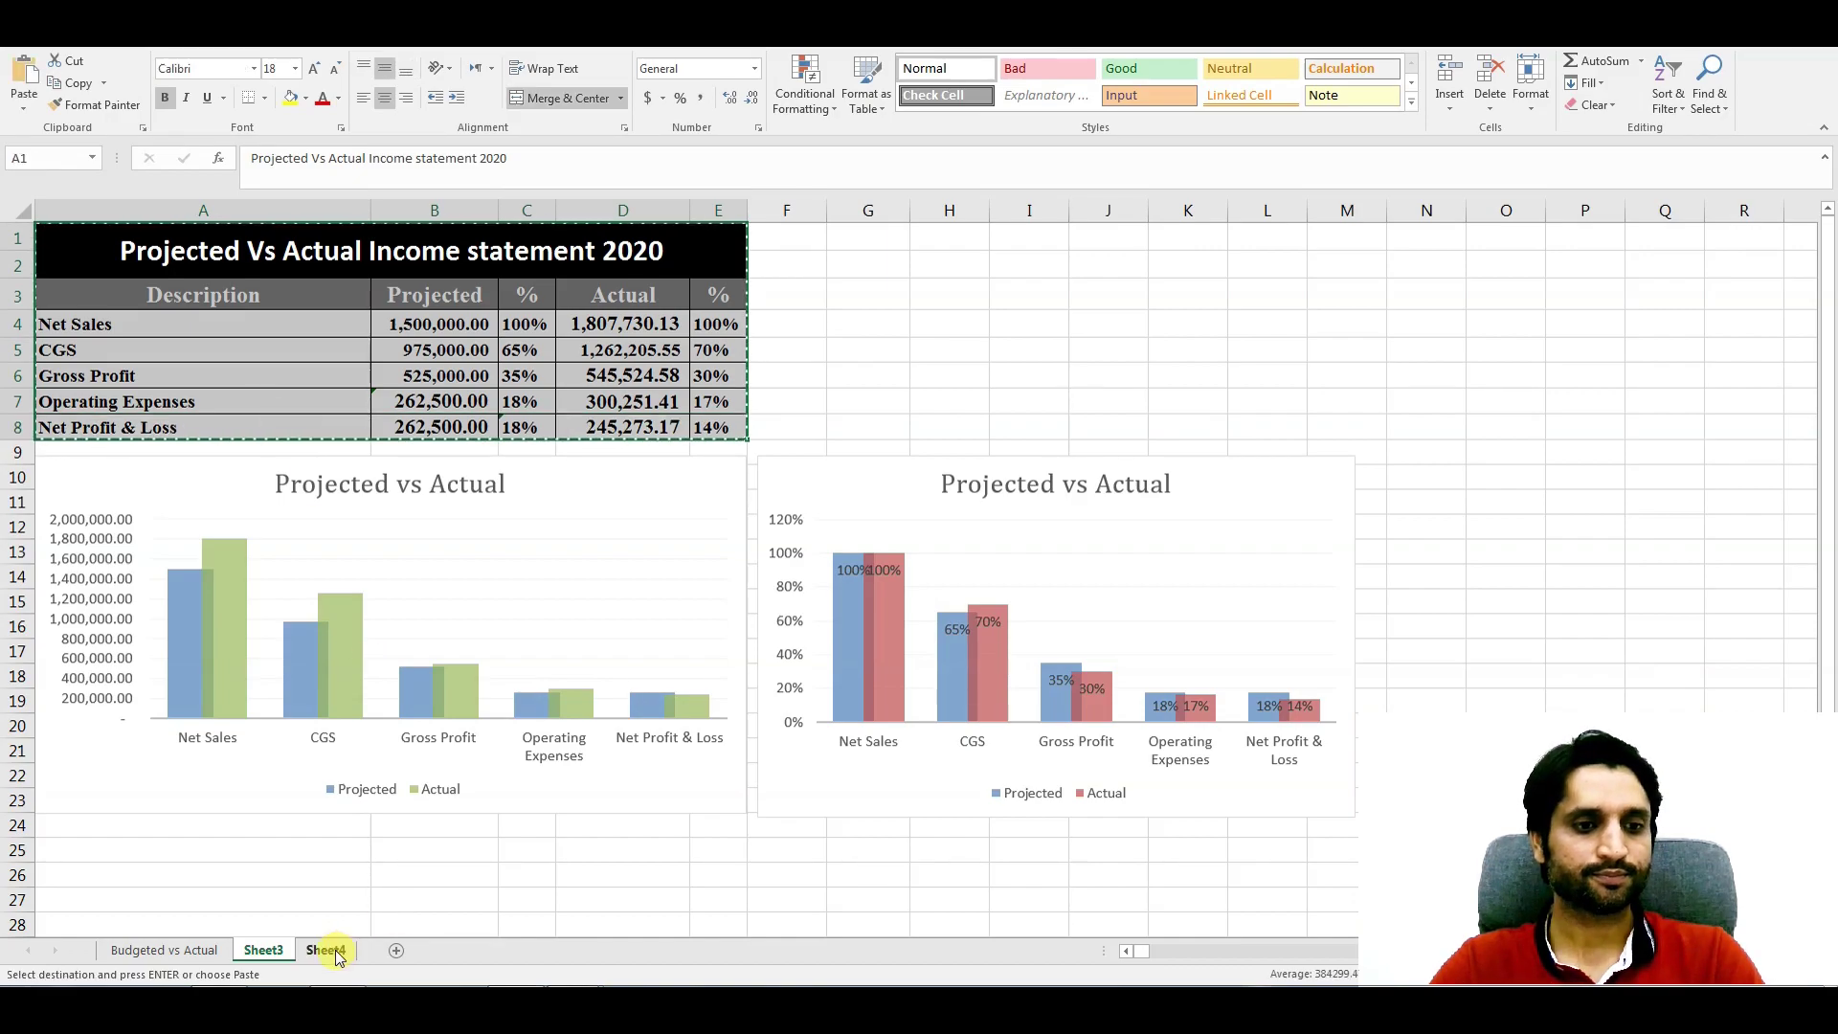
left_click(326, 950)
left_click(65, 226)
key("Return")
left_click(63, 227)
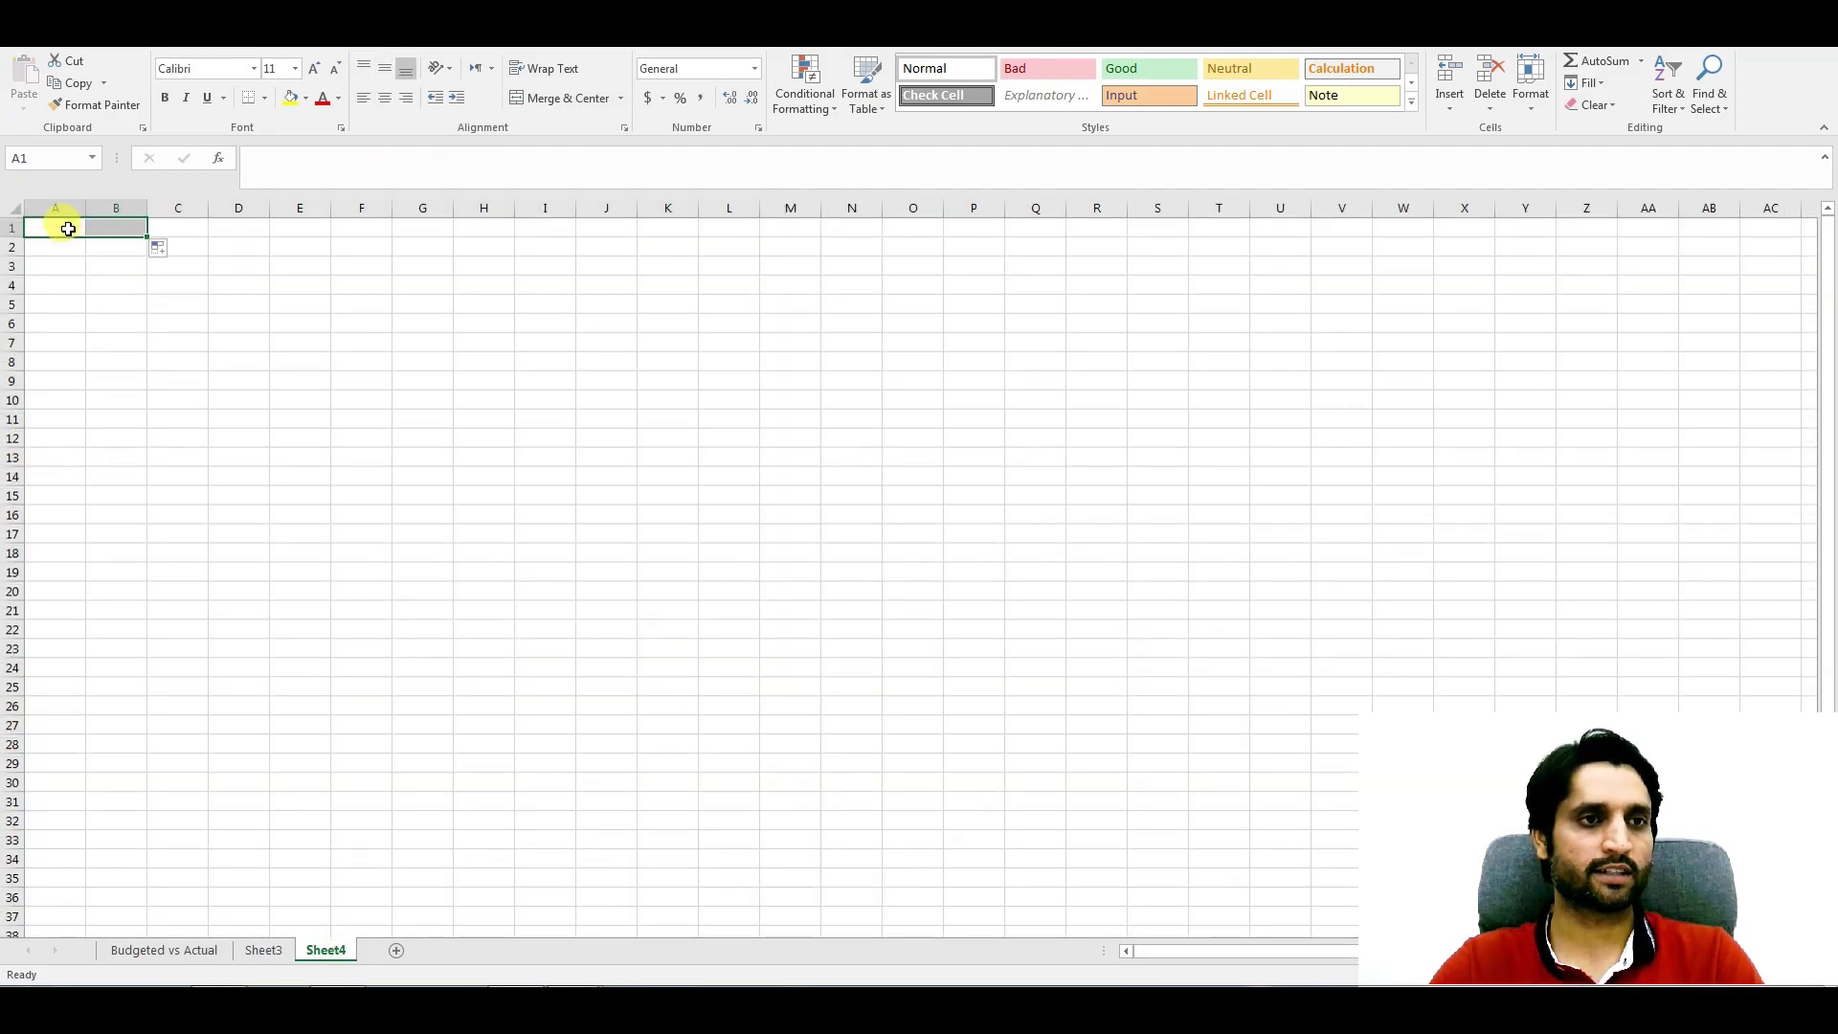
key("Return")
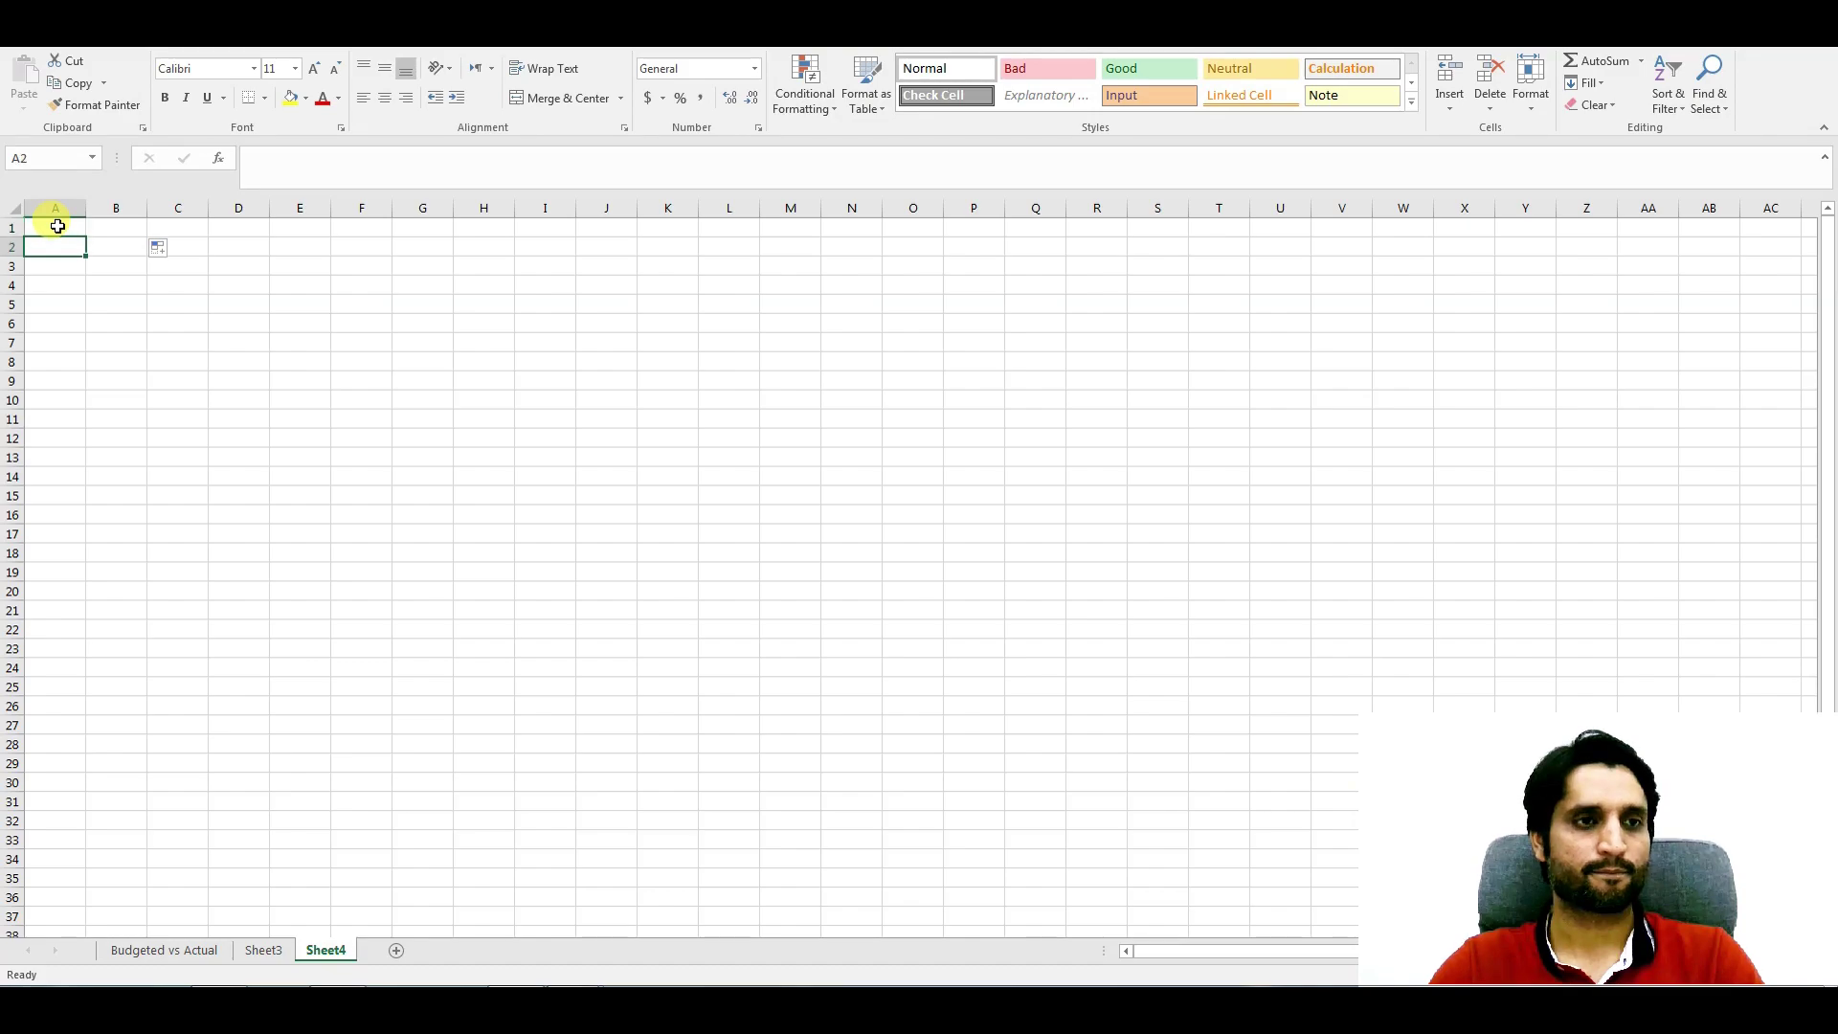
left_click(265, 949)
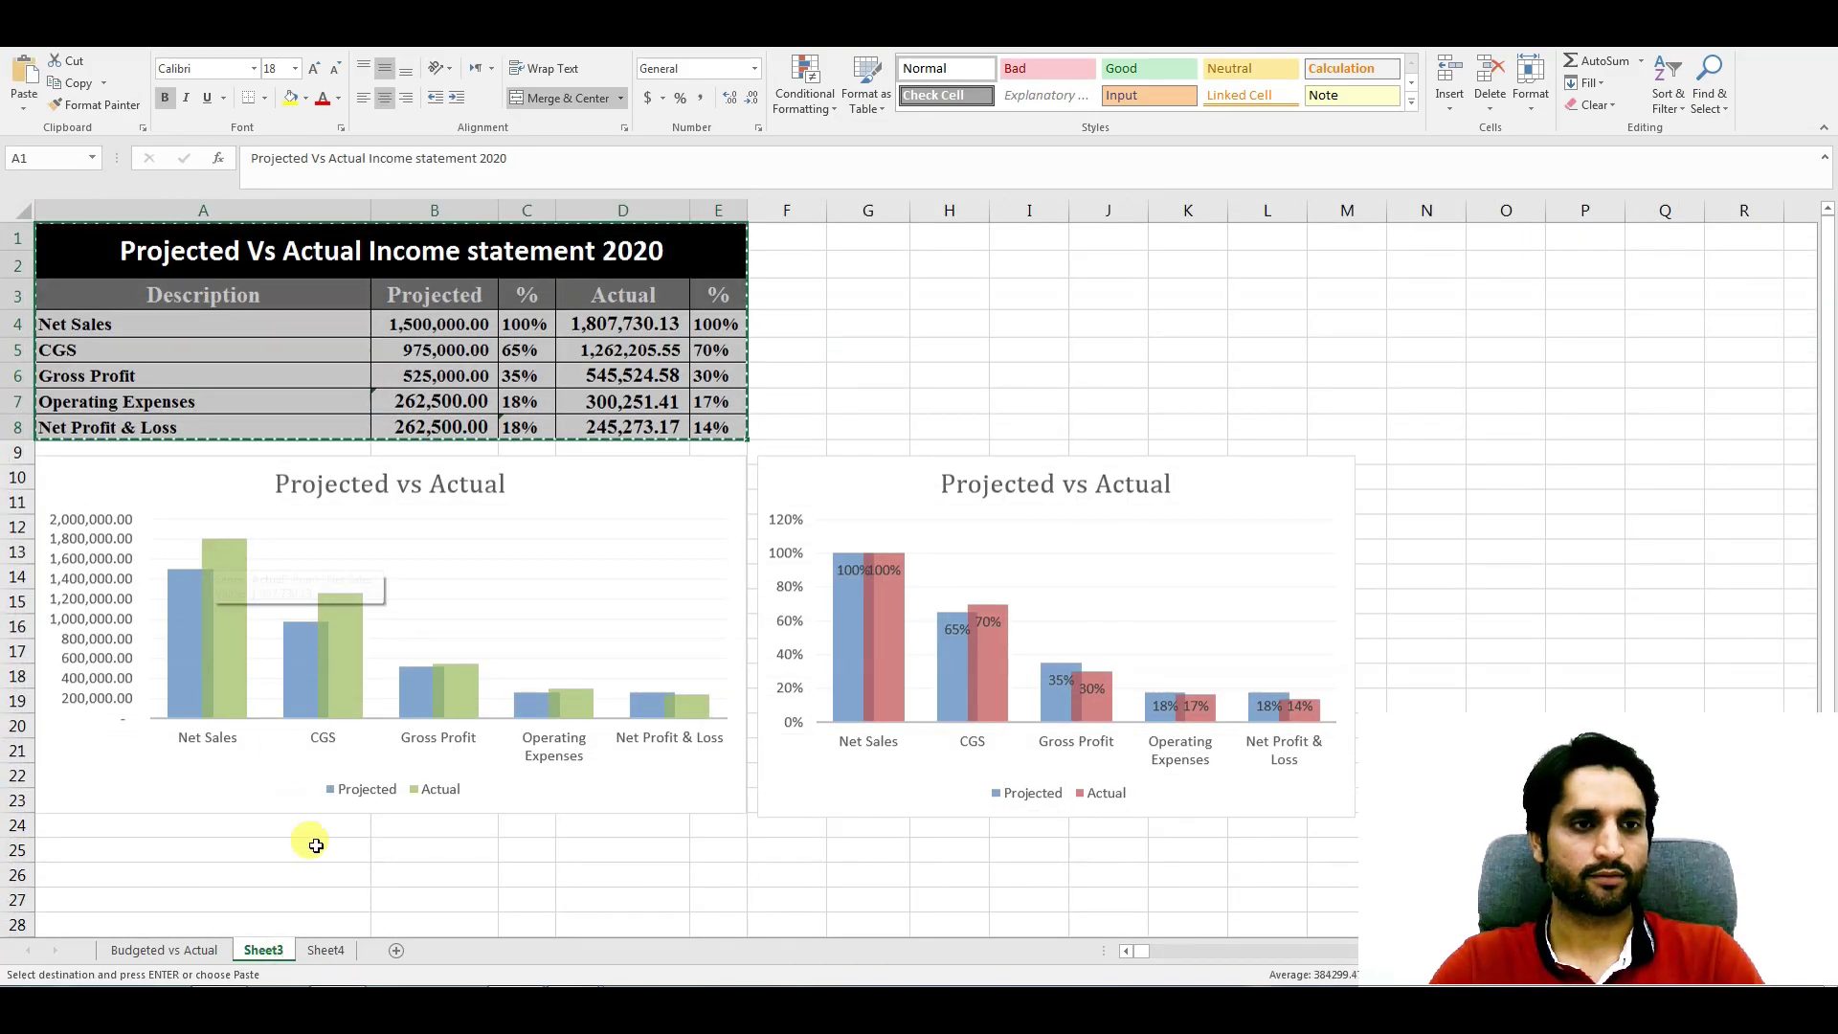
left_click(326, 949)
left_click(57, 228)
key("Return")
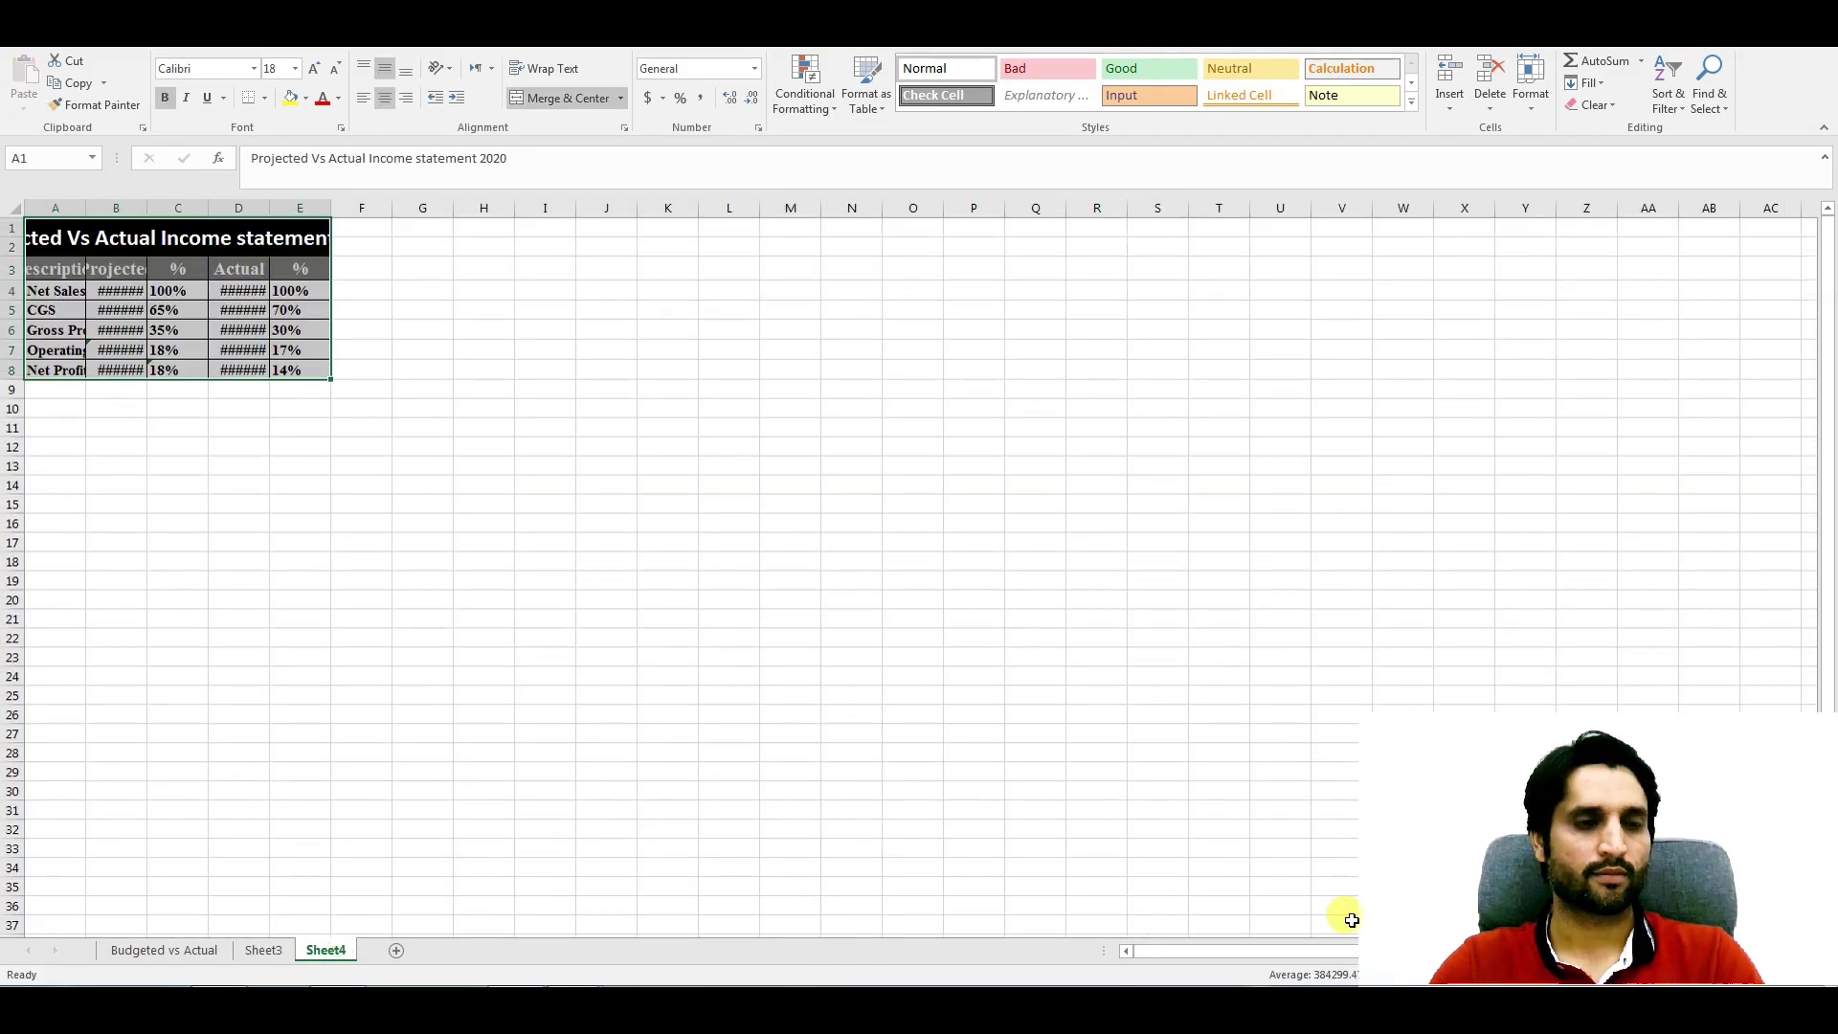
- AutoFit columns A–E, then B–E and D to their contents, and select the data A3:E8
left_click_drag(59, 198, 287, 204)
double_click(269, 207)
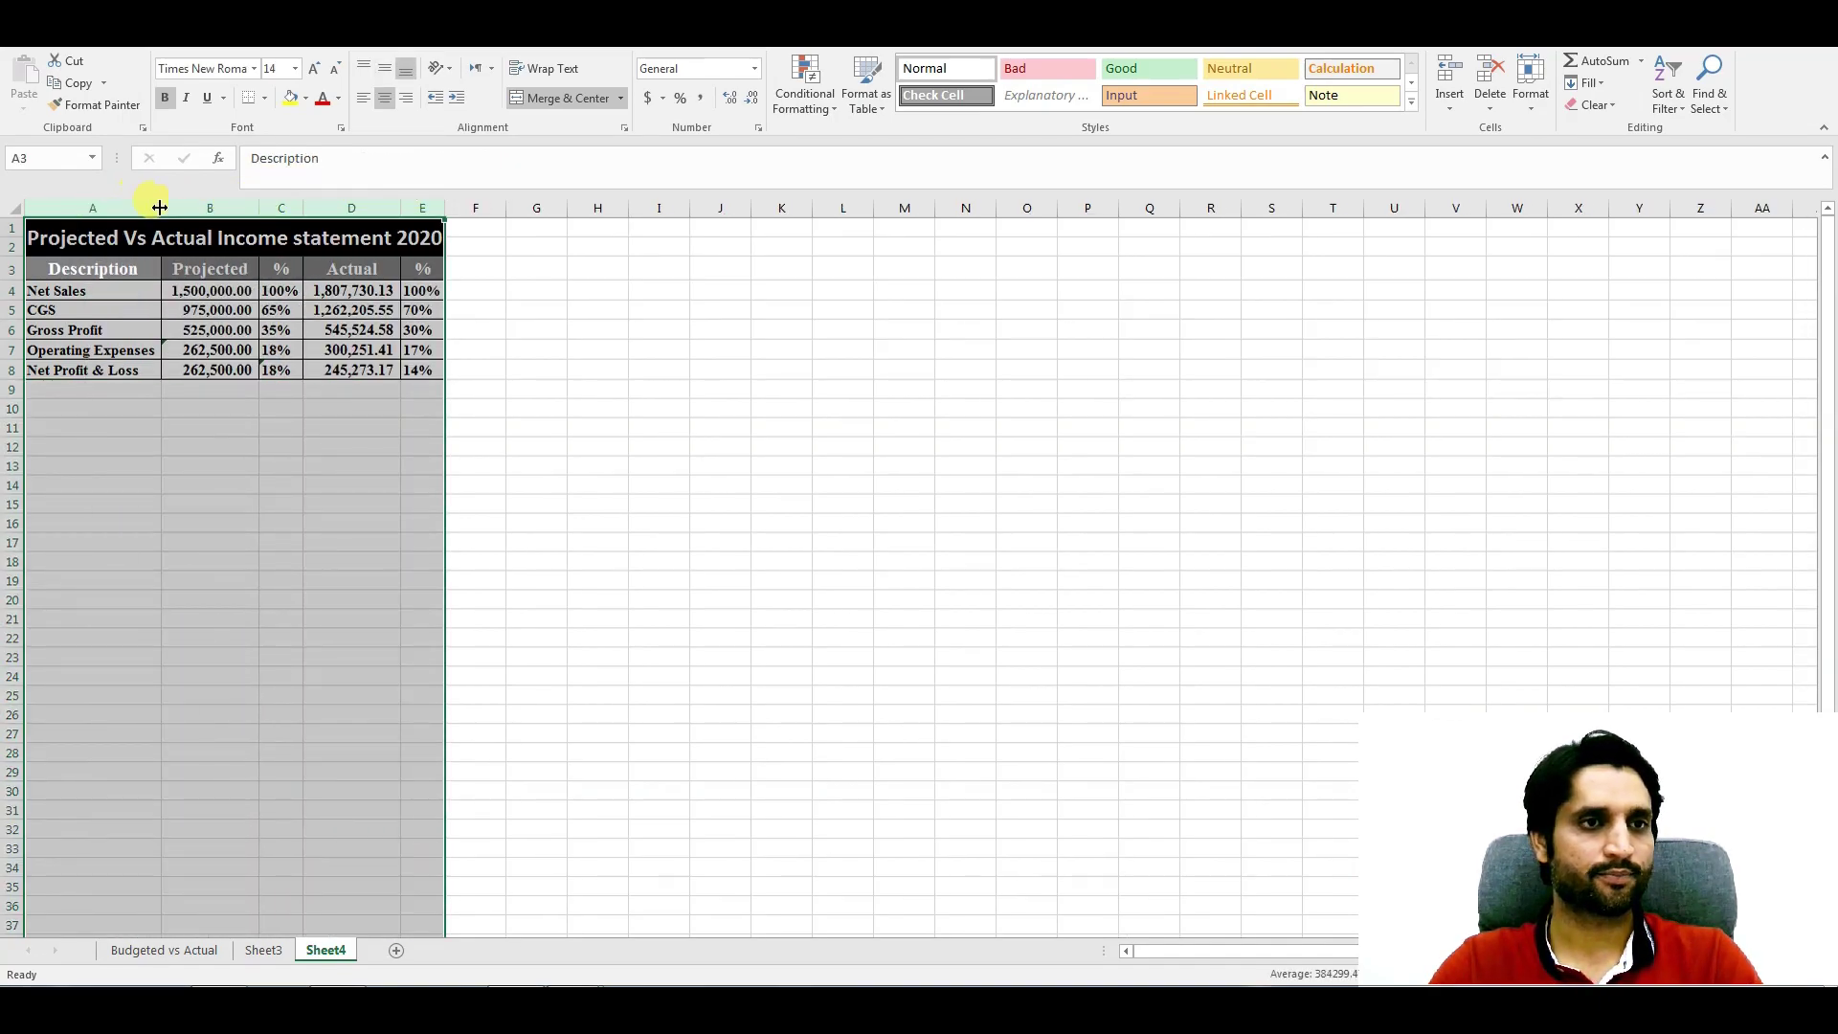
left_click_drag(161, 207, 234, 196)
left_click(550, 657)
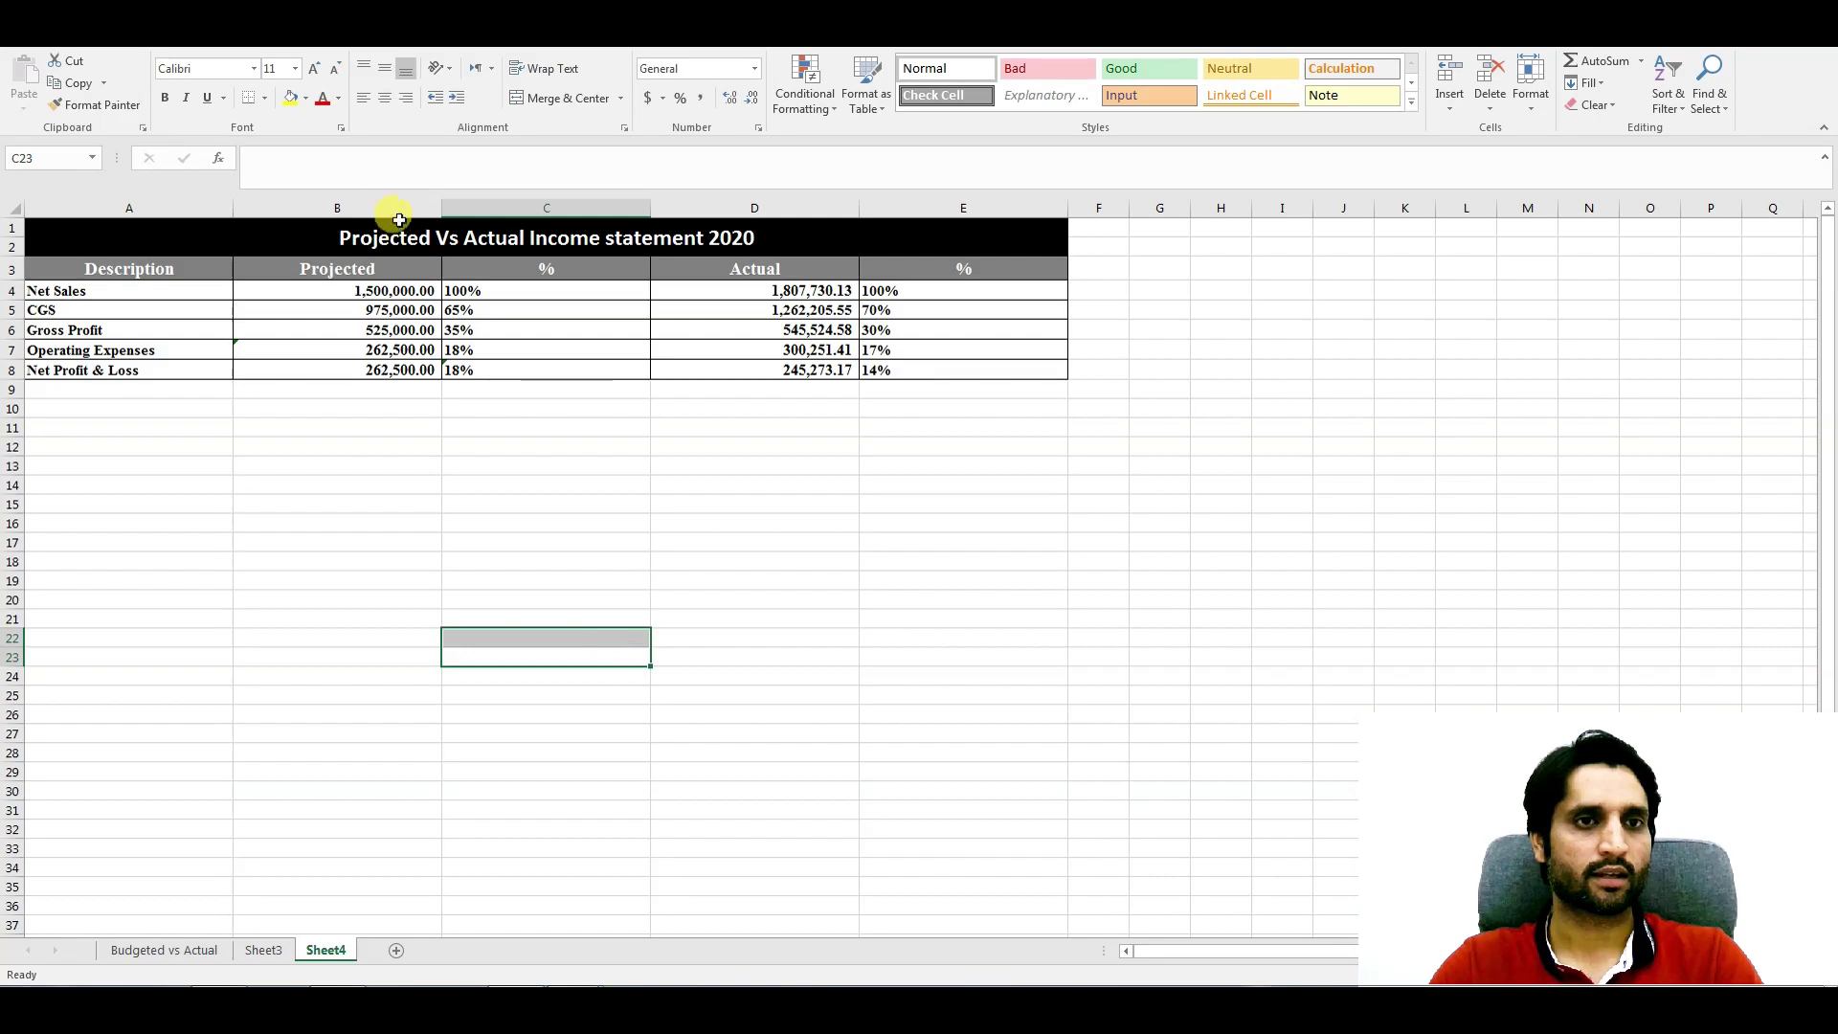
left_click_drag(389, 208, 862, 203)
double_click(859, 208)
left_click(494, 504)
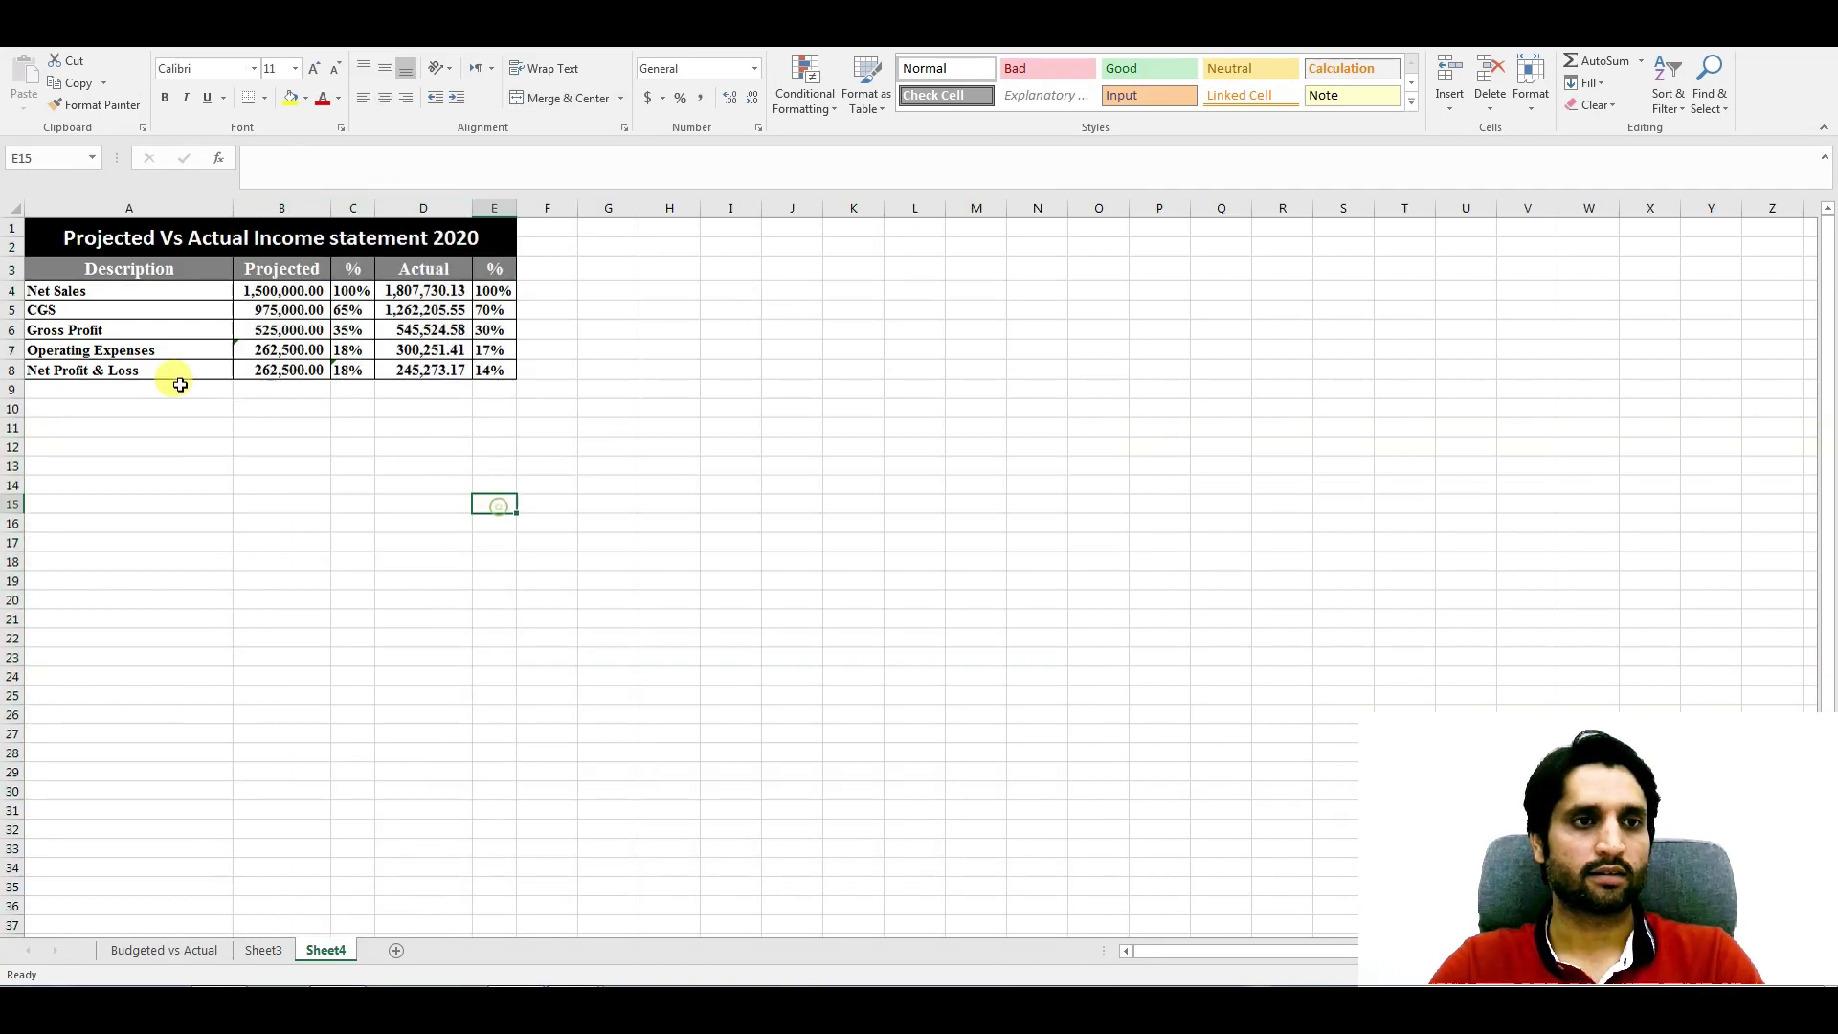
scroll(176, 377, "up", 3, "ctrl")
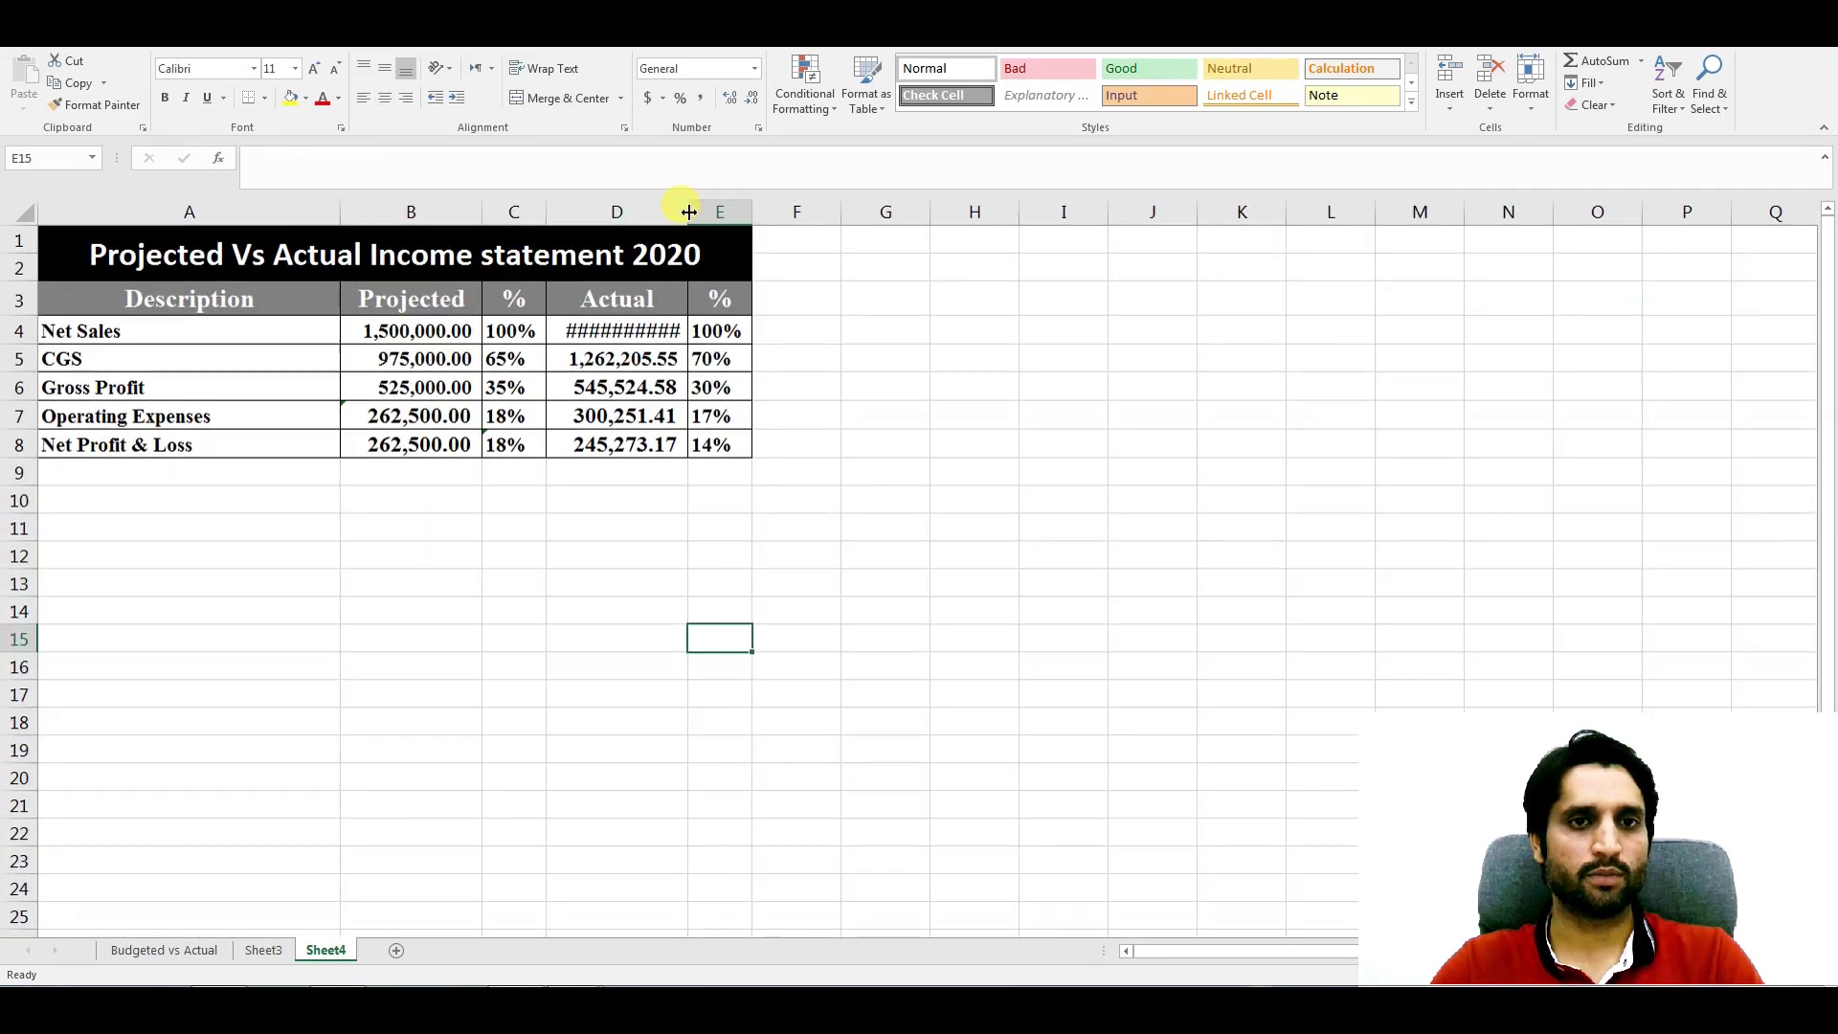
double_click(685, 210)
left_click(394, 685)
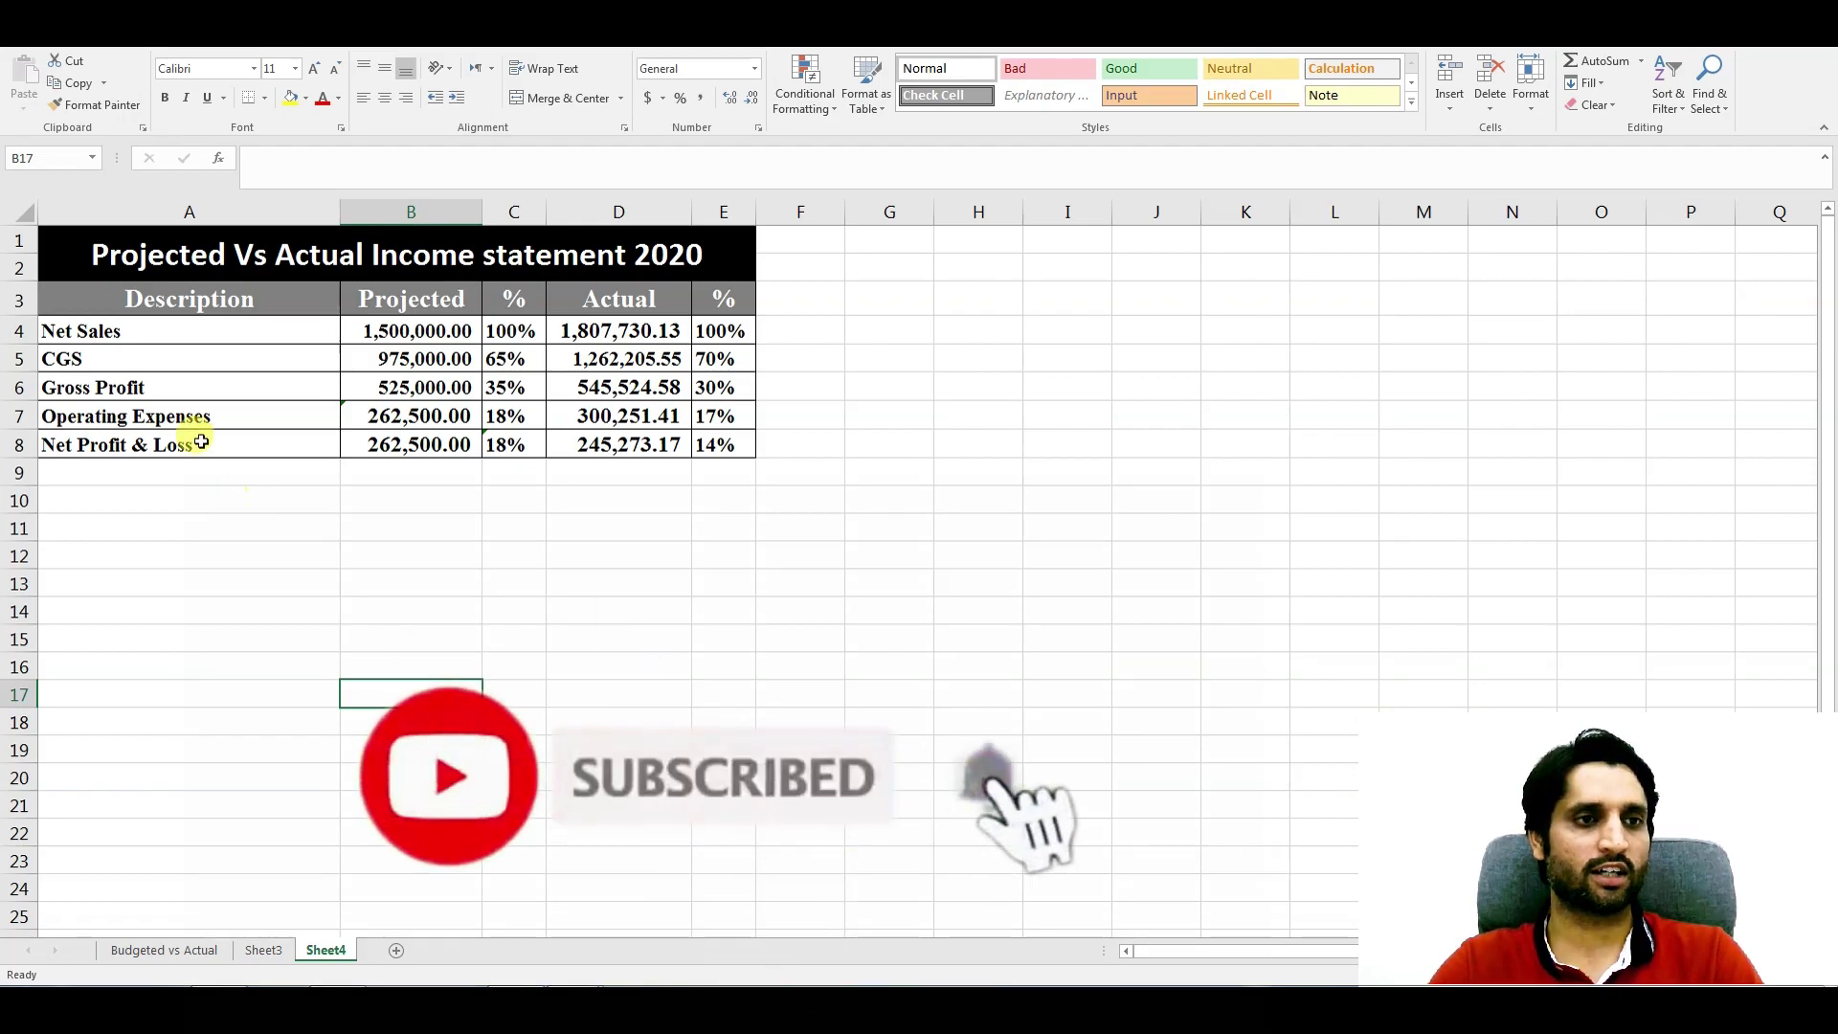
left_click_drag(73, 291, 708, 447)
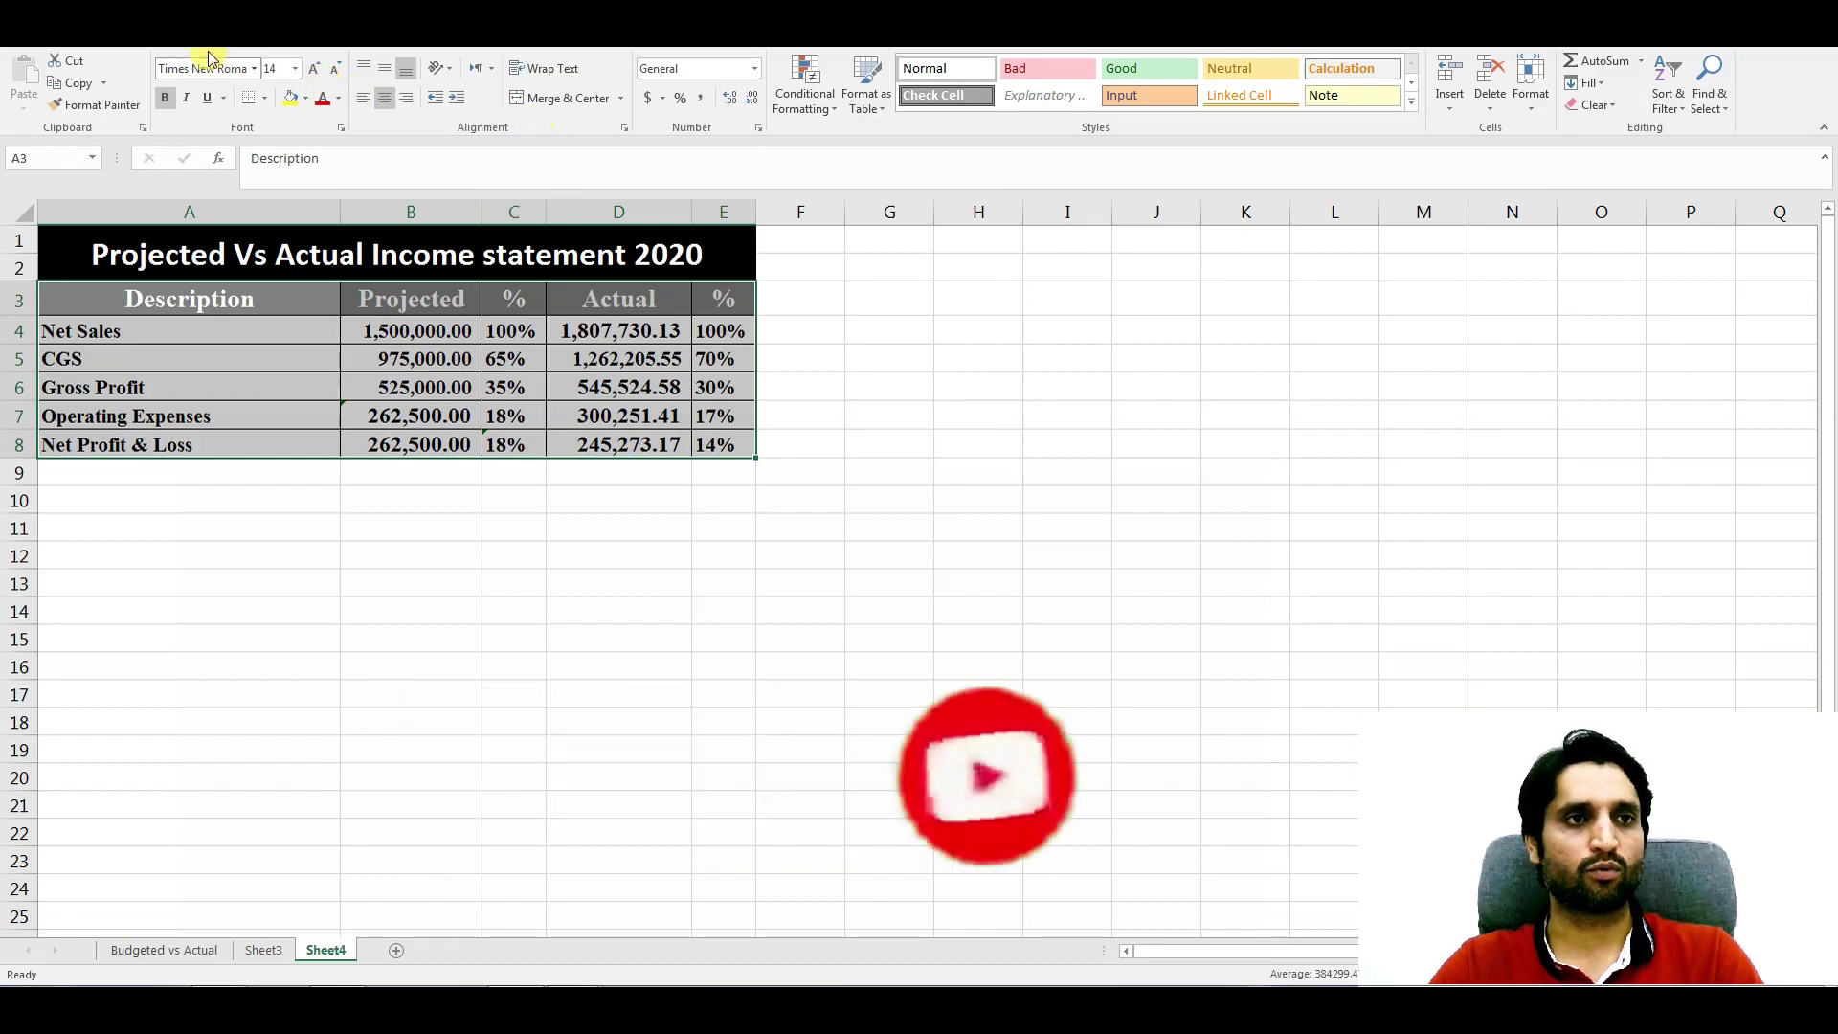
- Insert a clustered column chart of the table and place it, slightly shorter, below the table
left_click(113, 28)
left_click(752, 88)
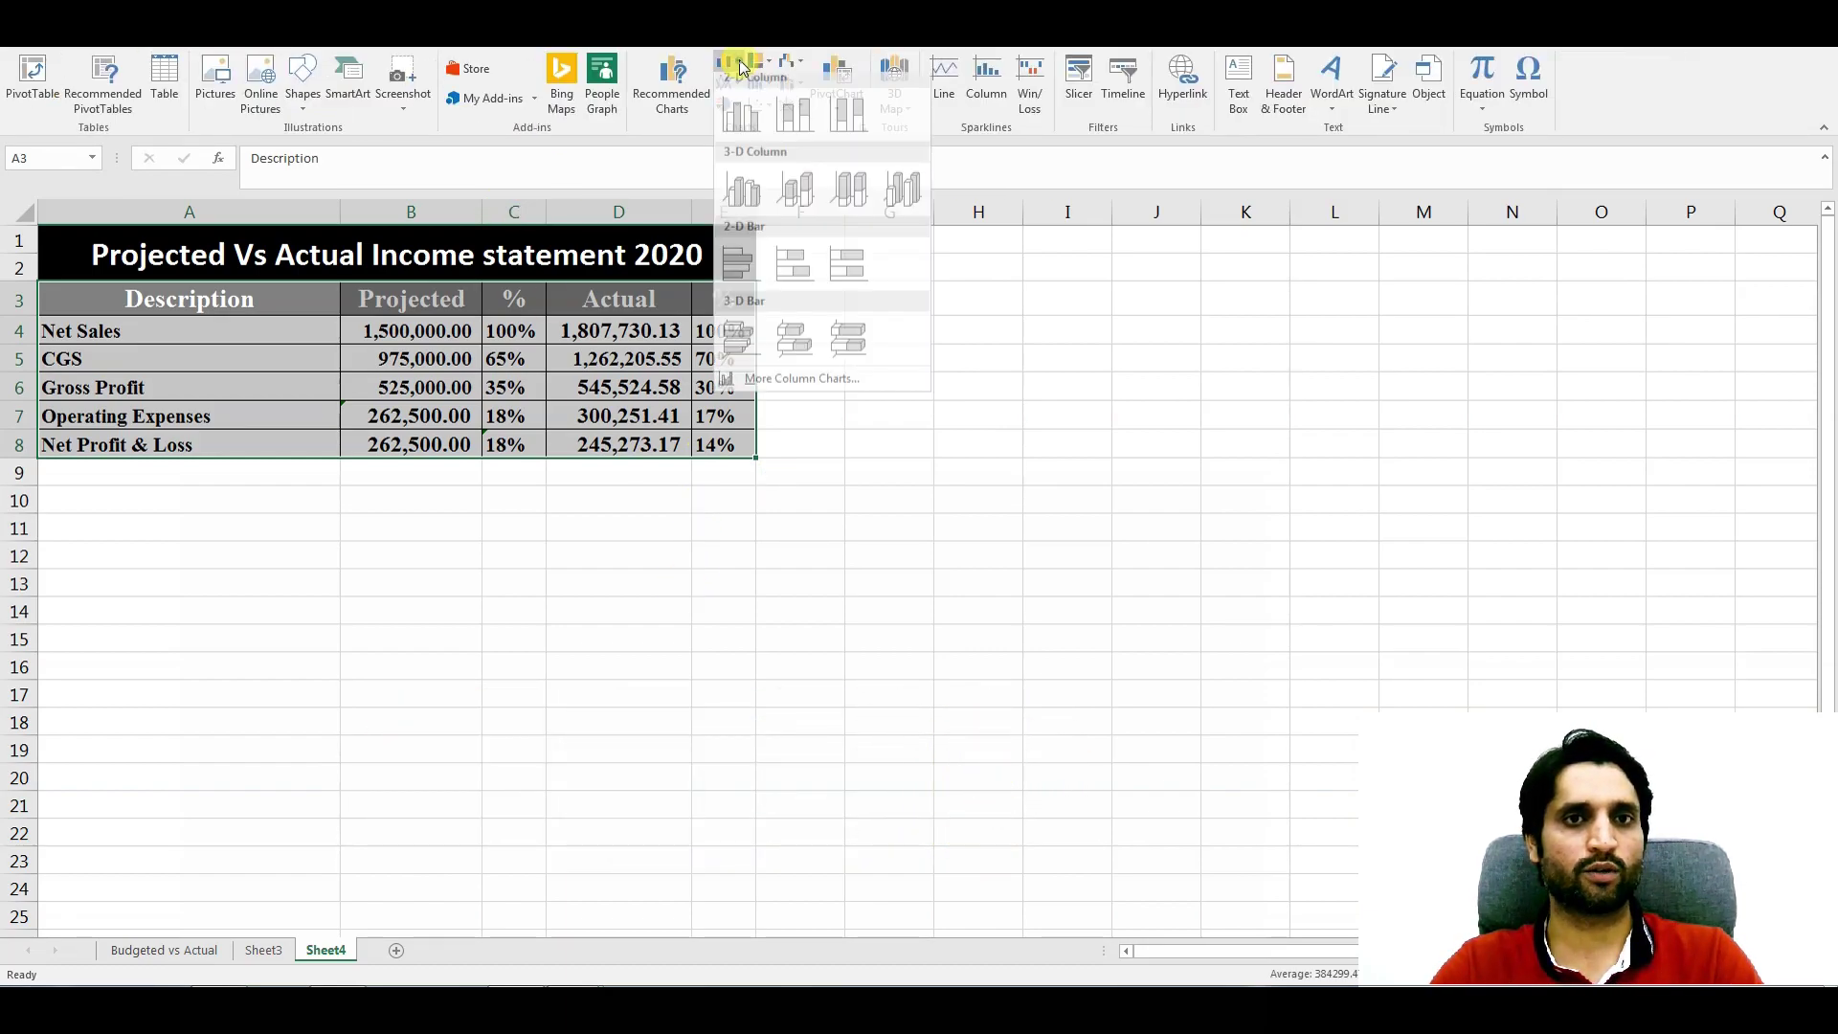
left_click(748, 128)
left_click_drag(1079, 422, 514, 491)
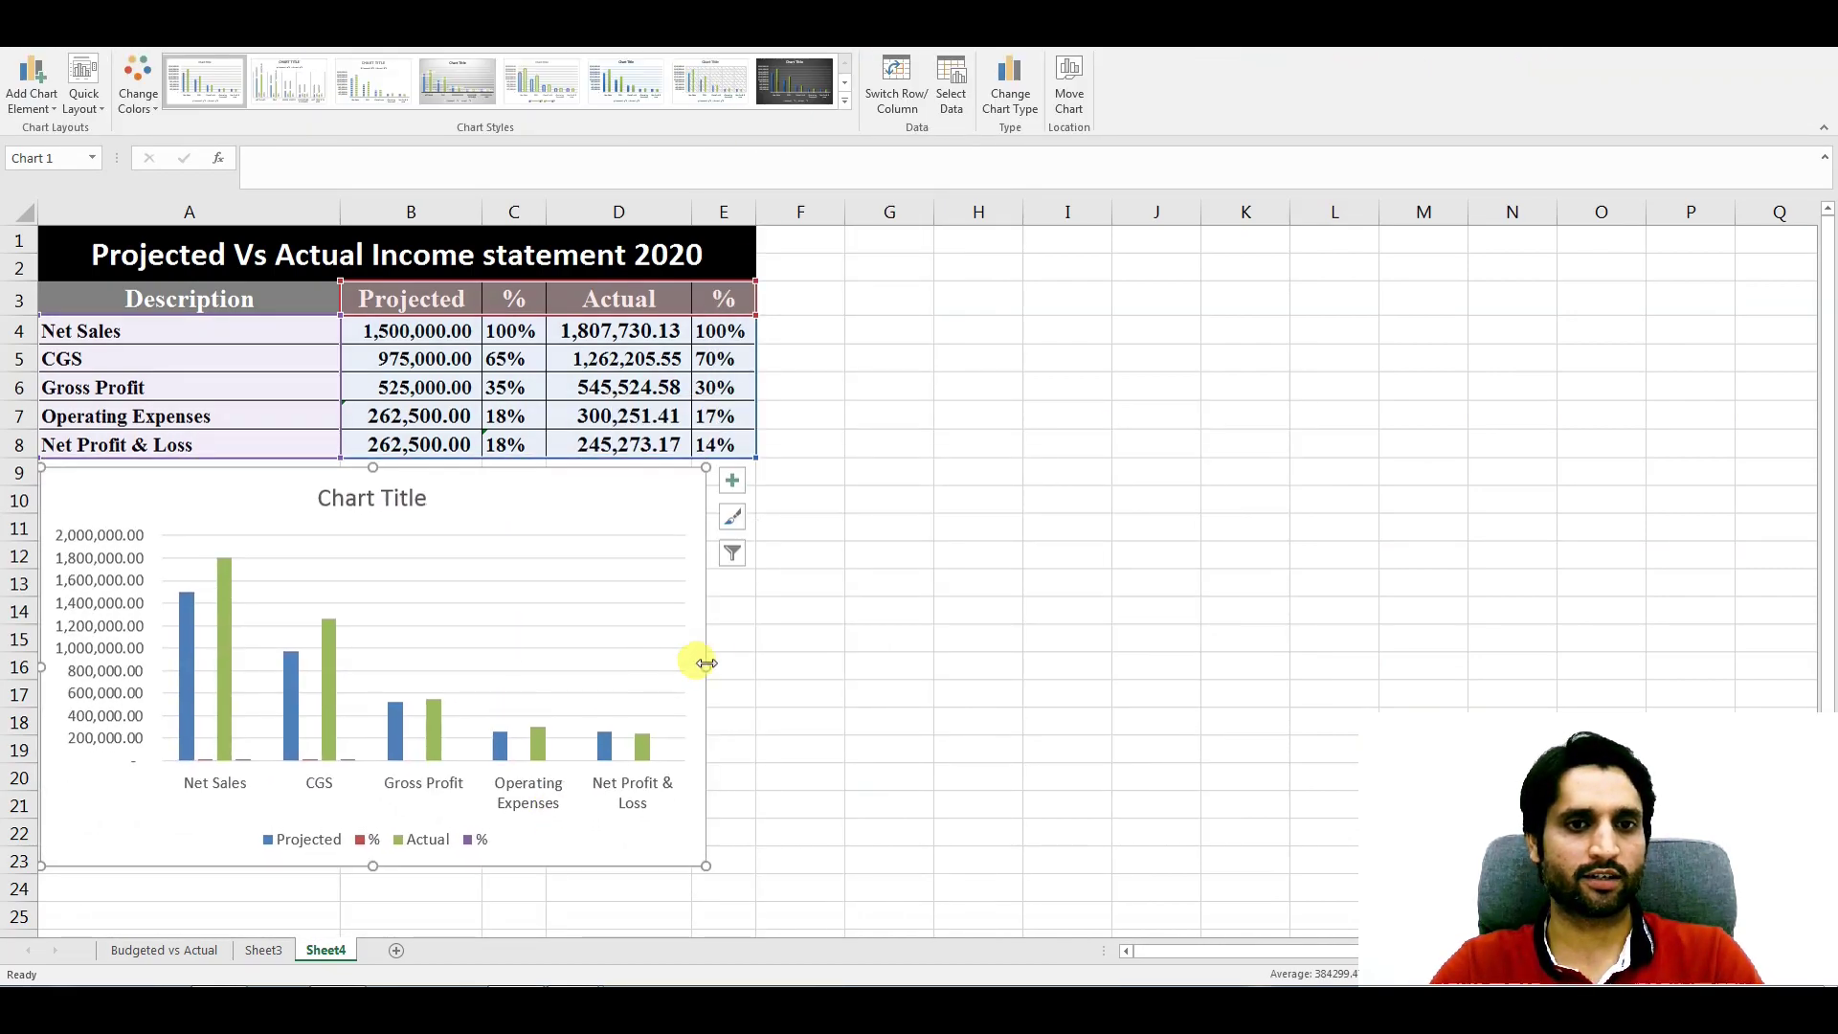
left_click_drag(372, 865, 372, 847)
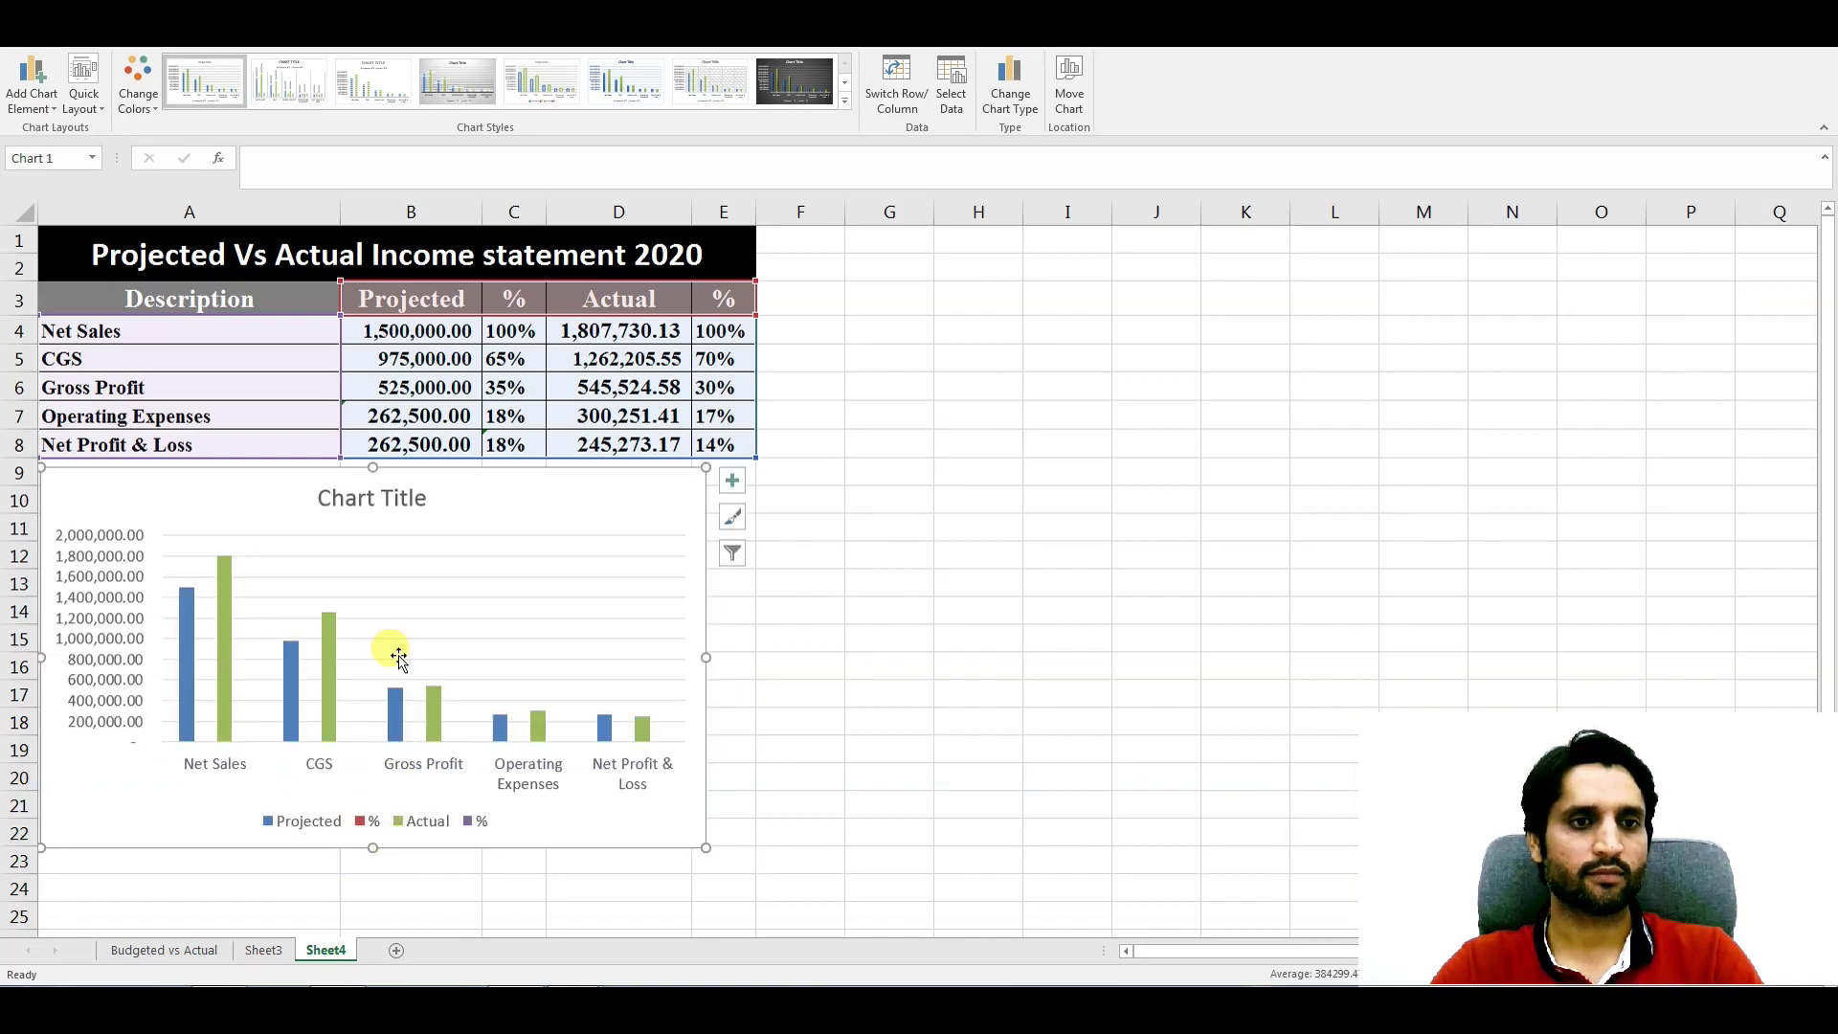
- Replace the placeholder chart title with 'Projected vs Actual'
left_click(383, 498)
left_click_drag(429, 496, 318, 497)
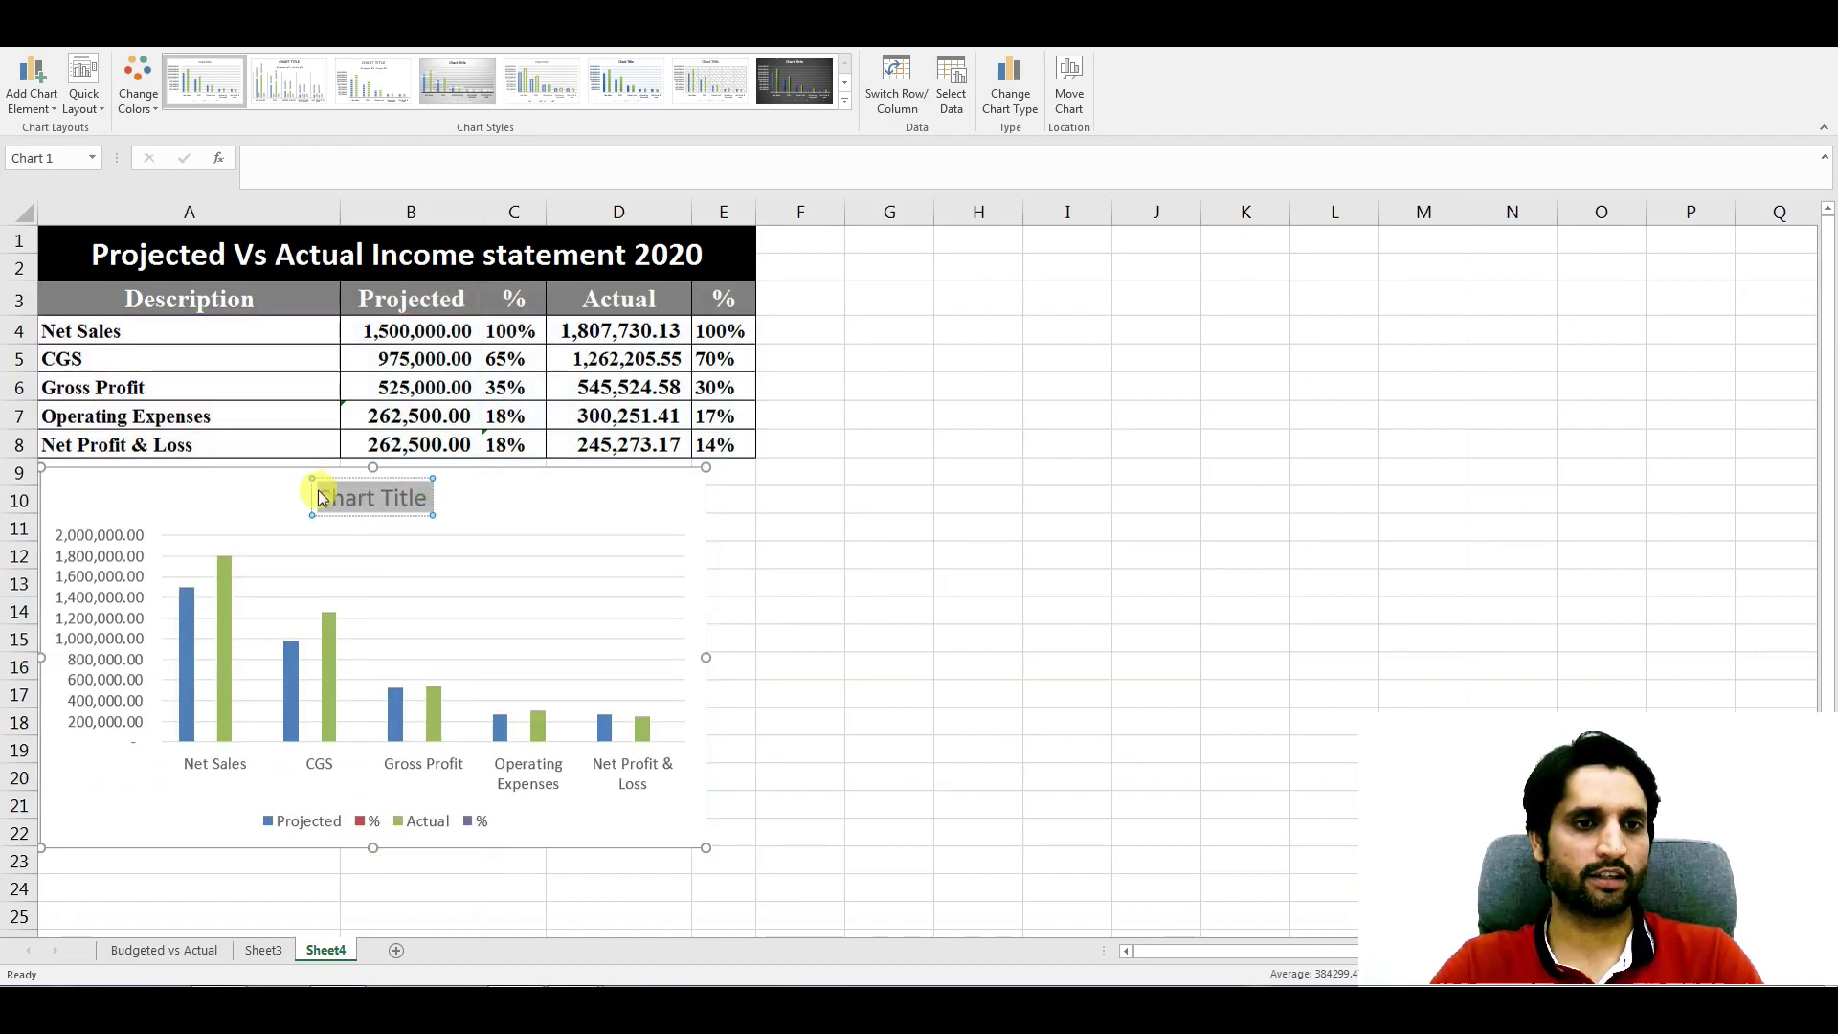
type("Project")
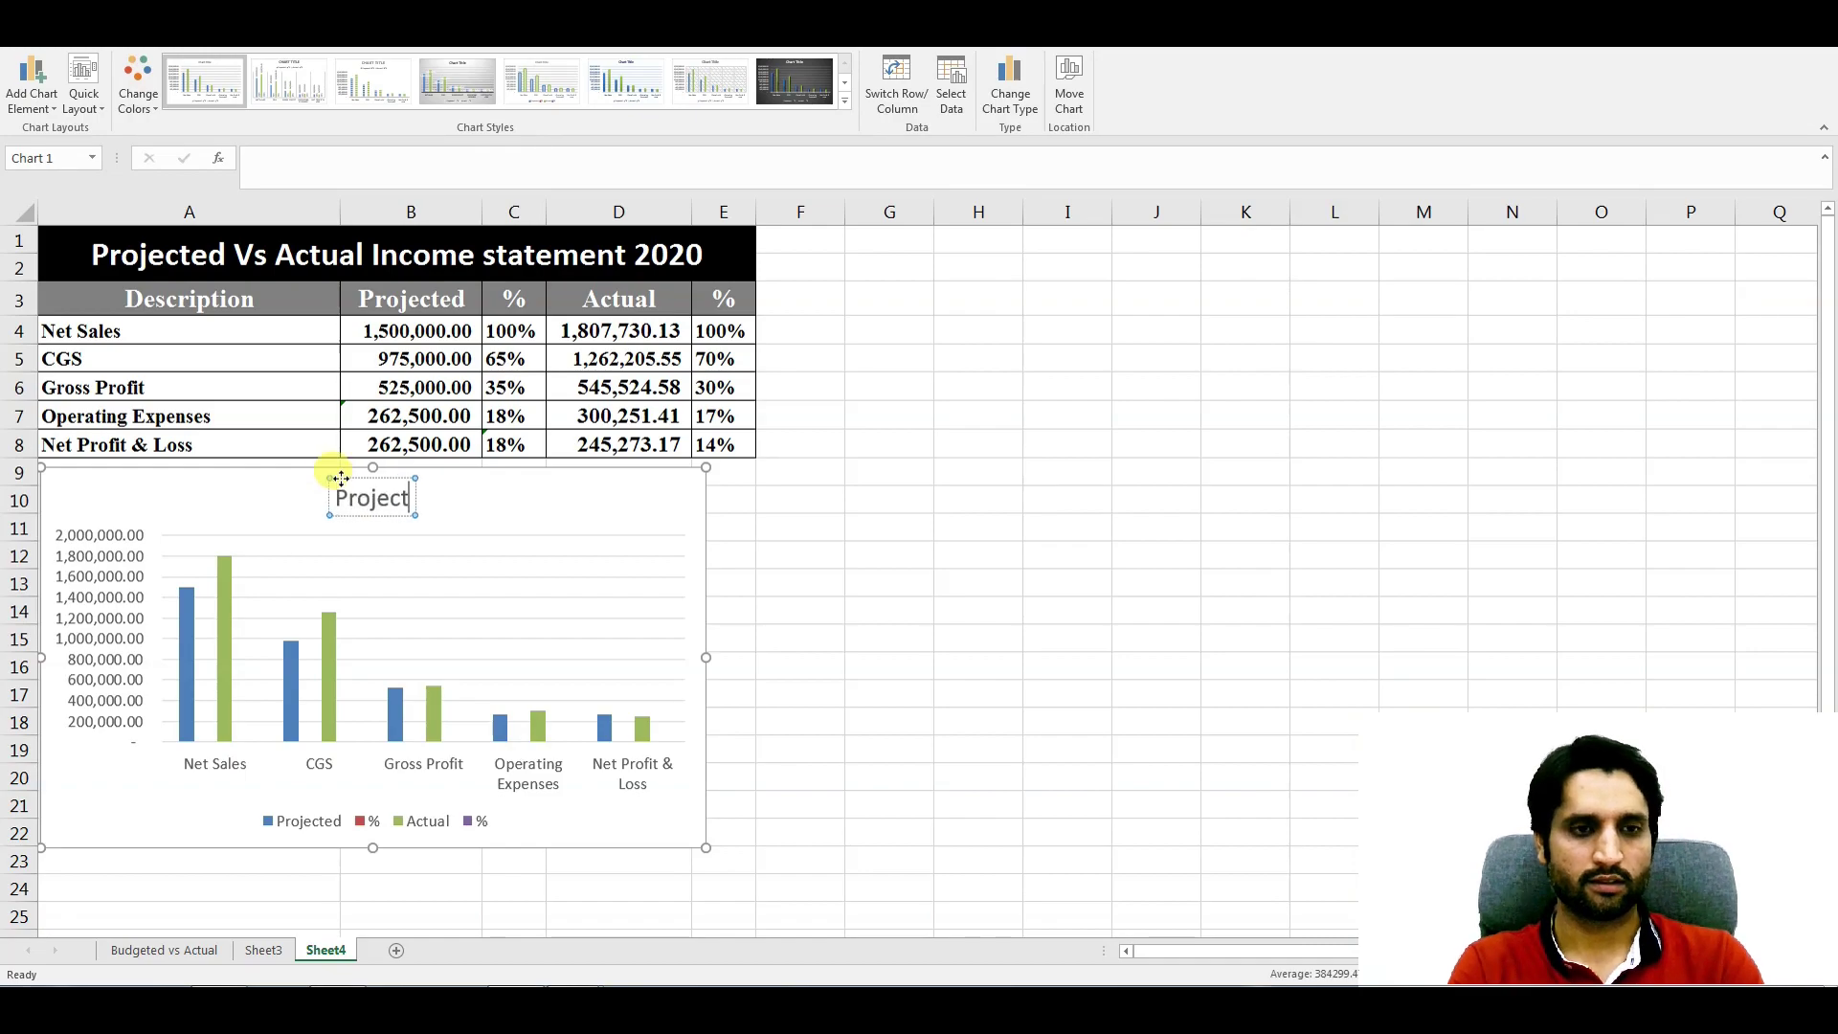
type("ed vs Actual")
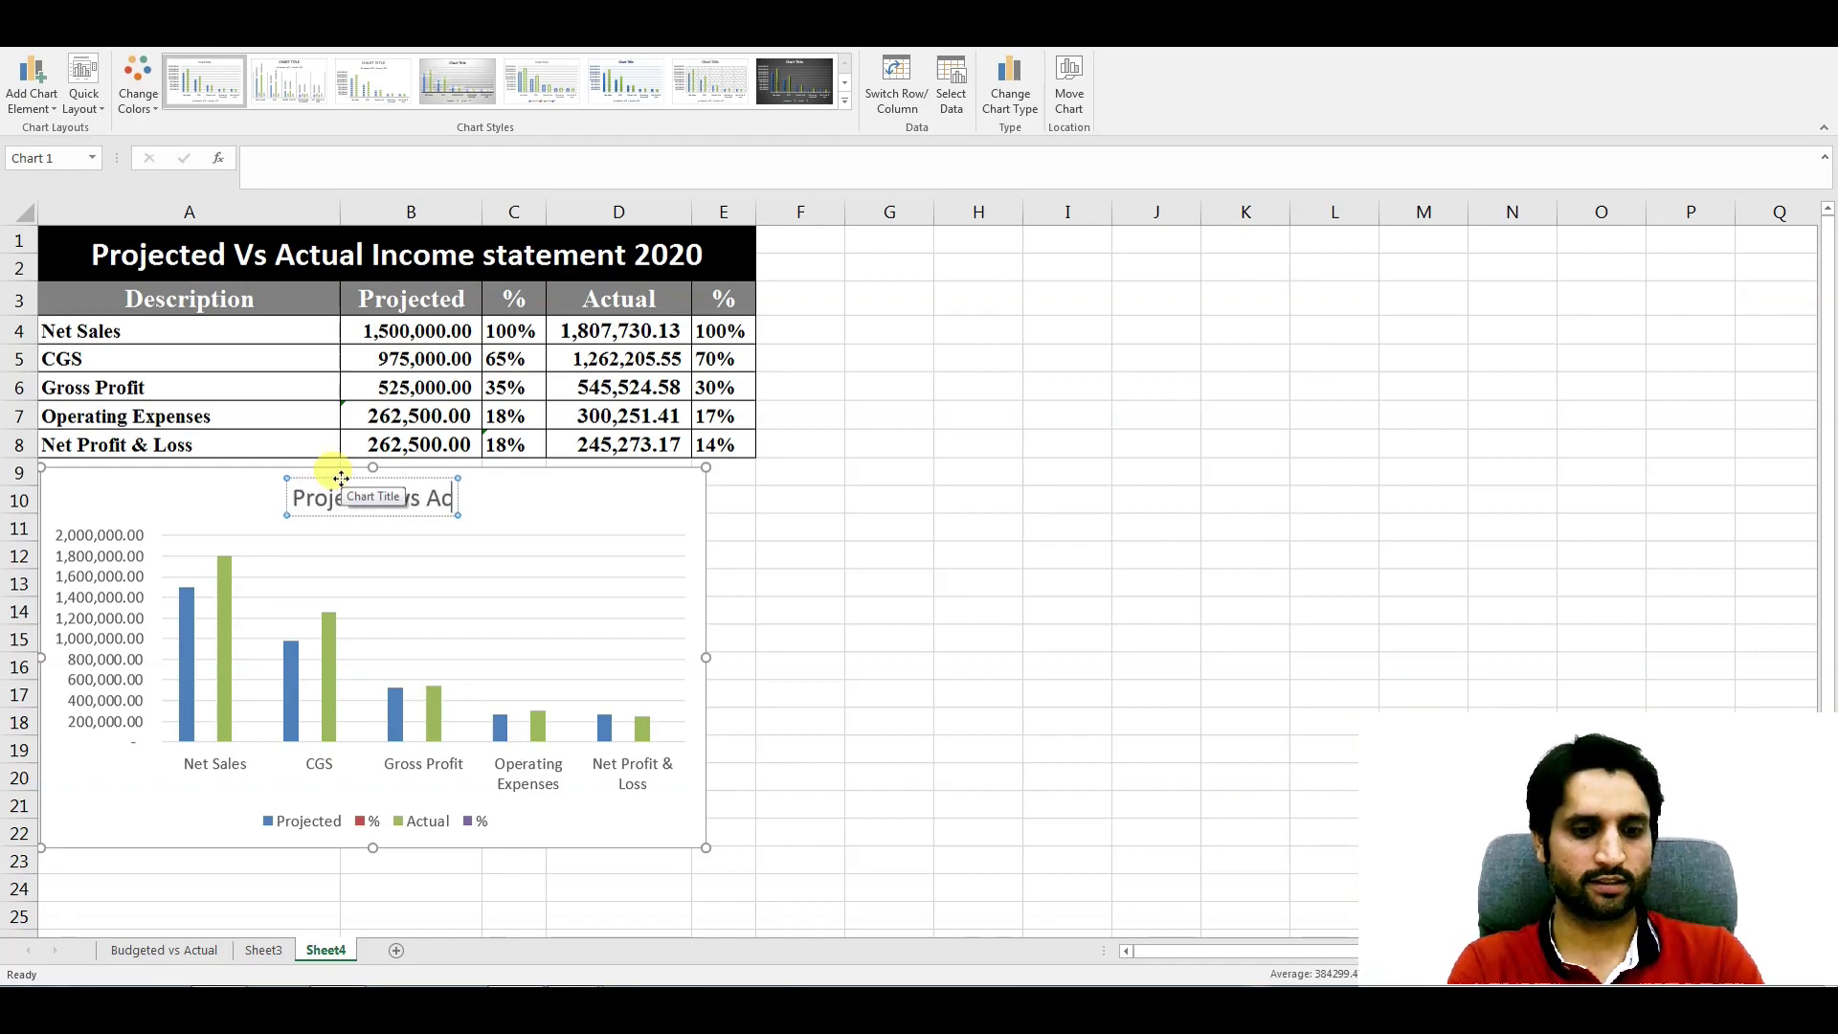
- Use Chart Filters to hide both % series, keeping only the Projected and Actual columns
left_click(762, 689)
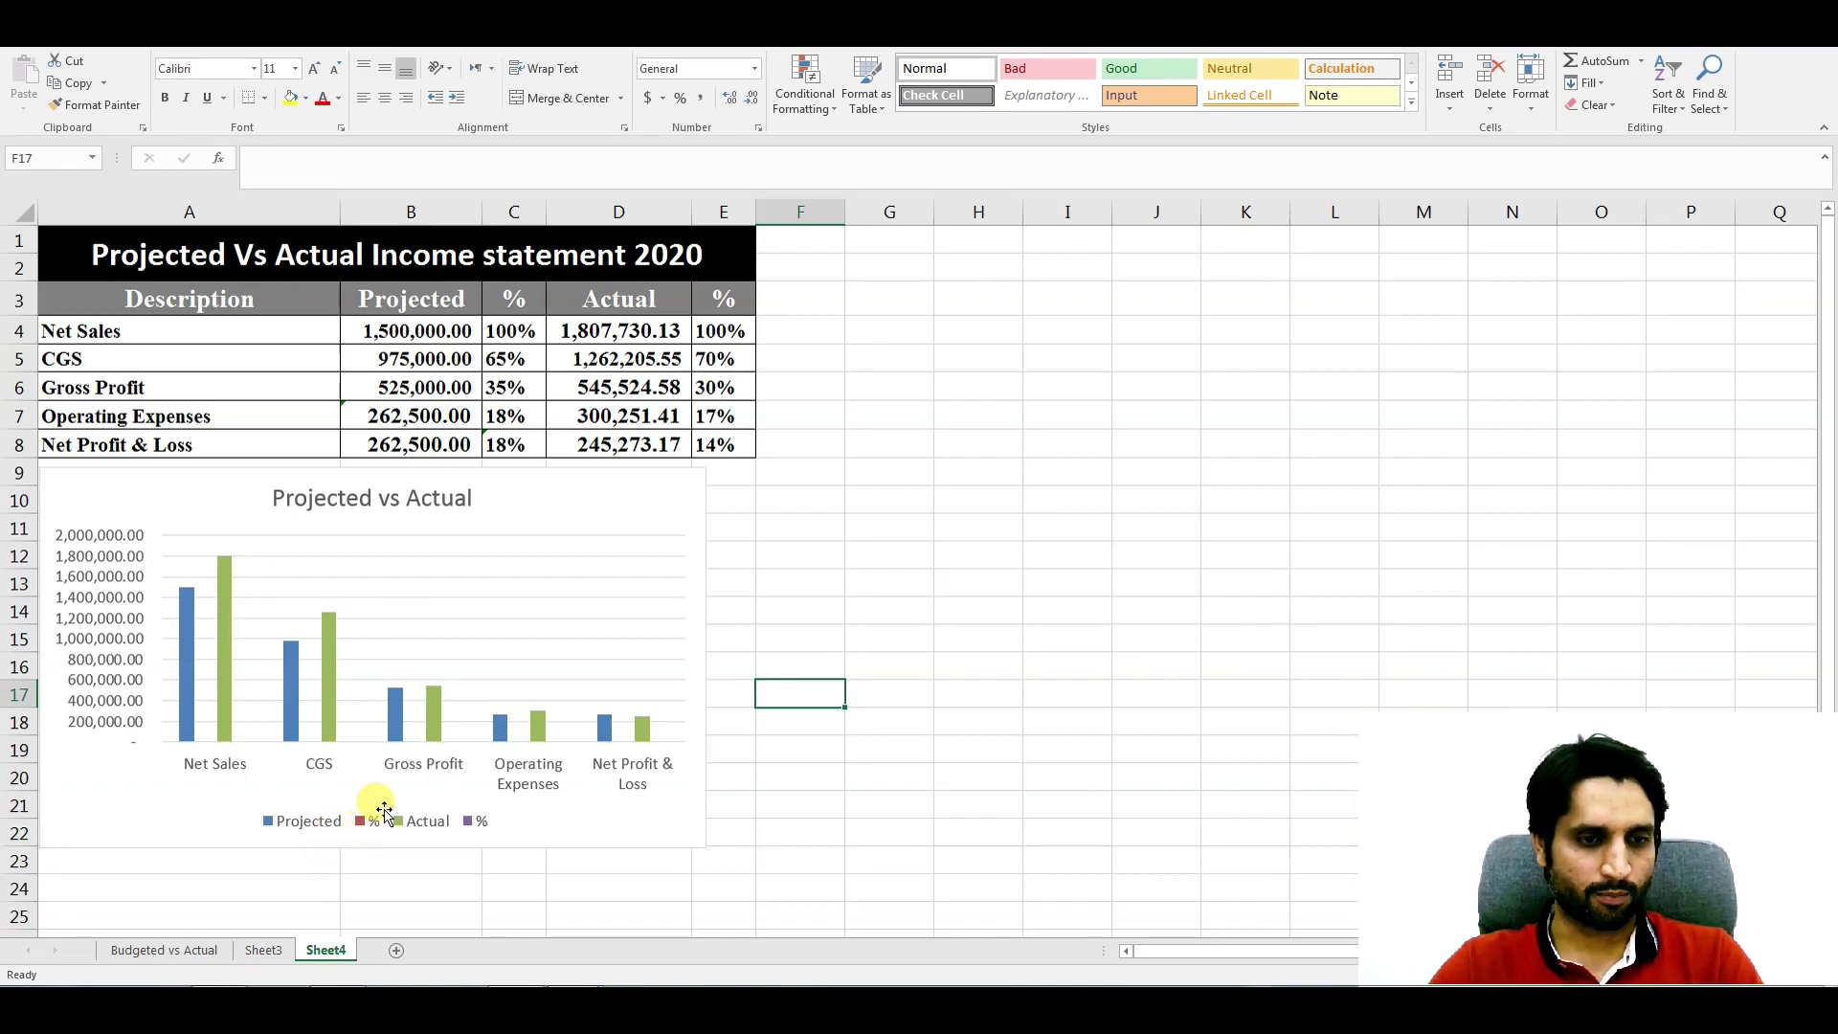
left_click(576, 504)
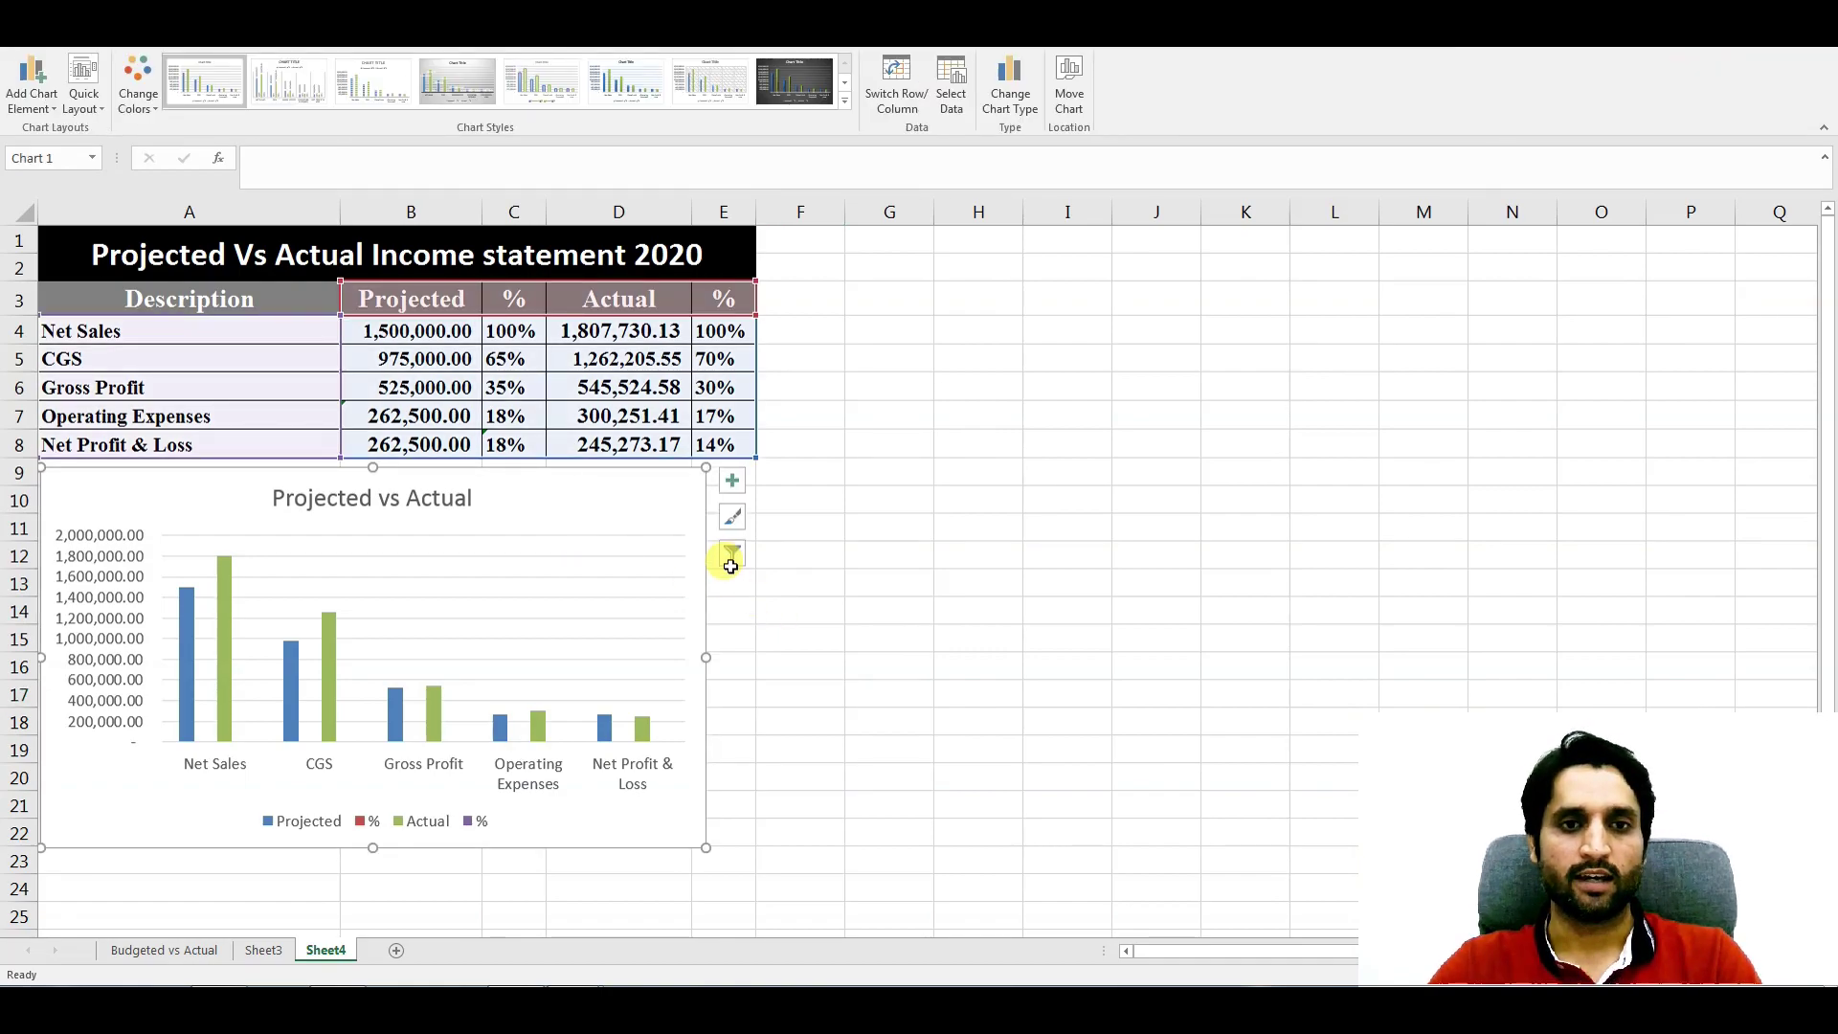
left_click(734, 555)
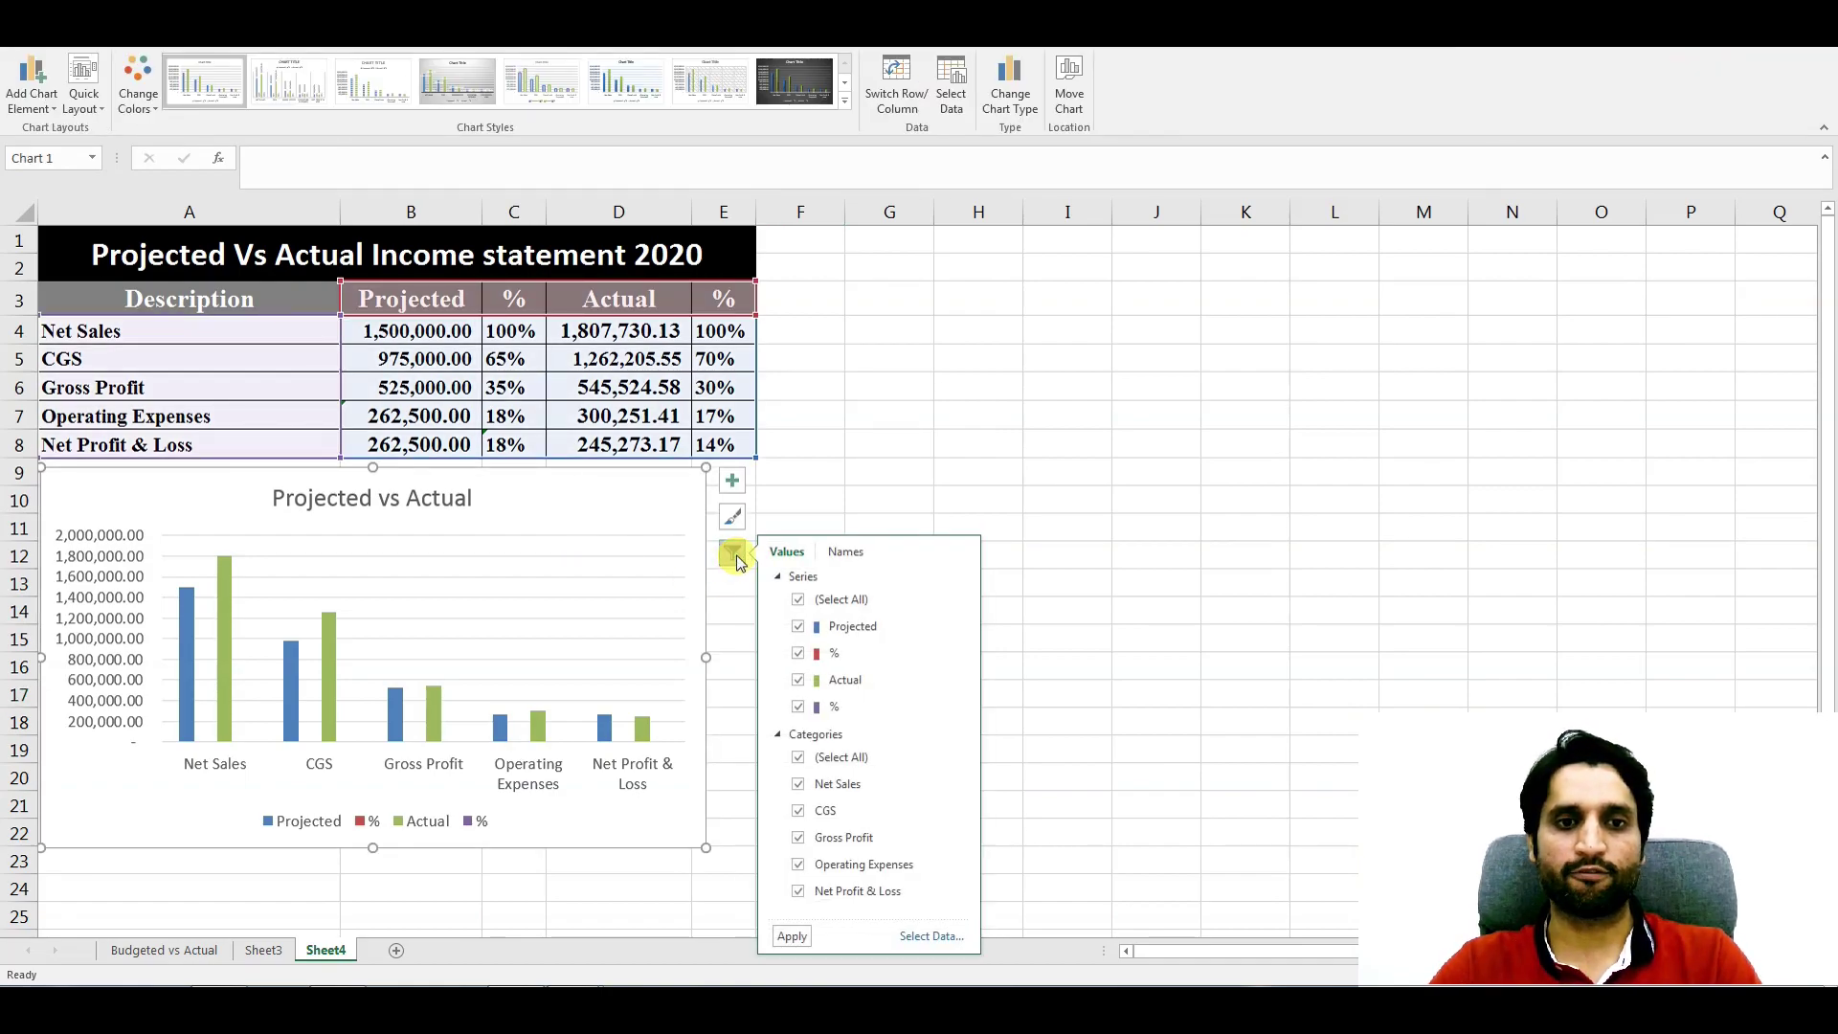
left_click(798, 655)
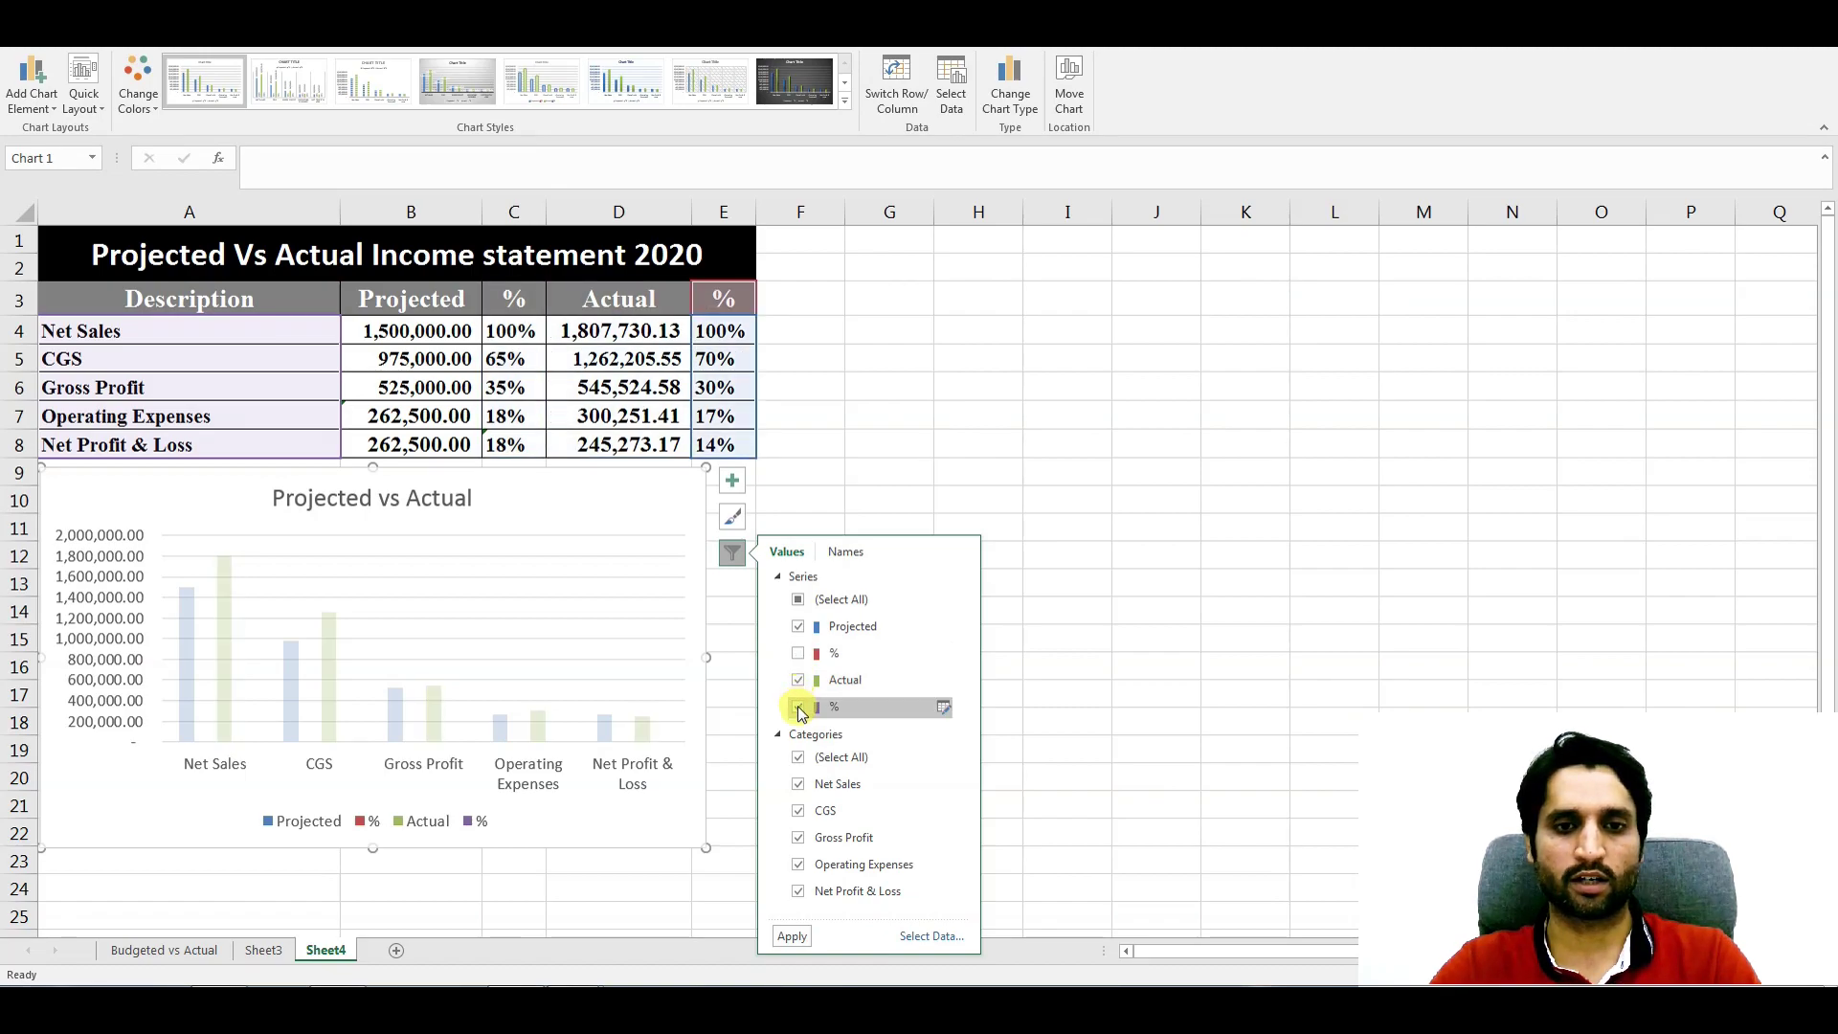
left_click(798, 709)
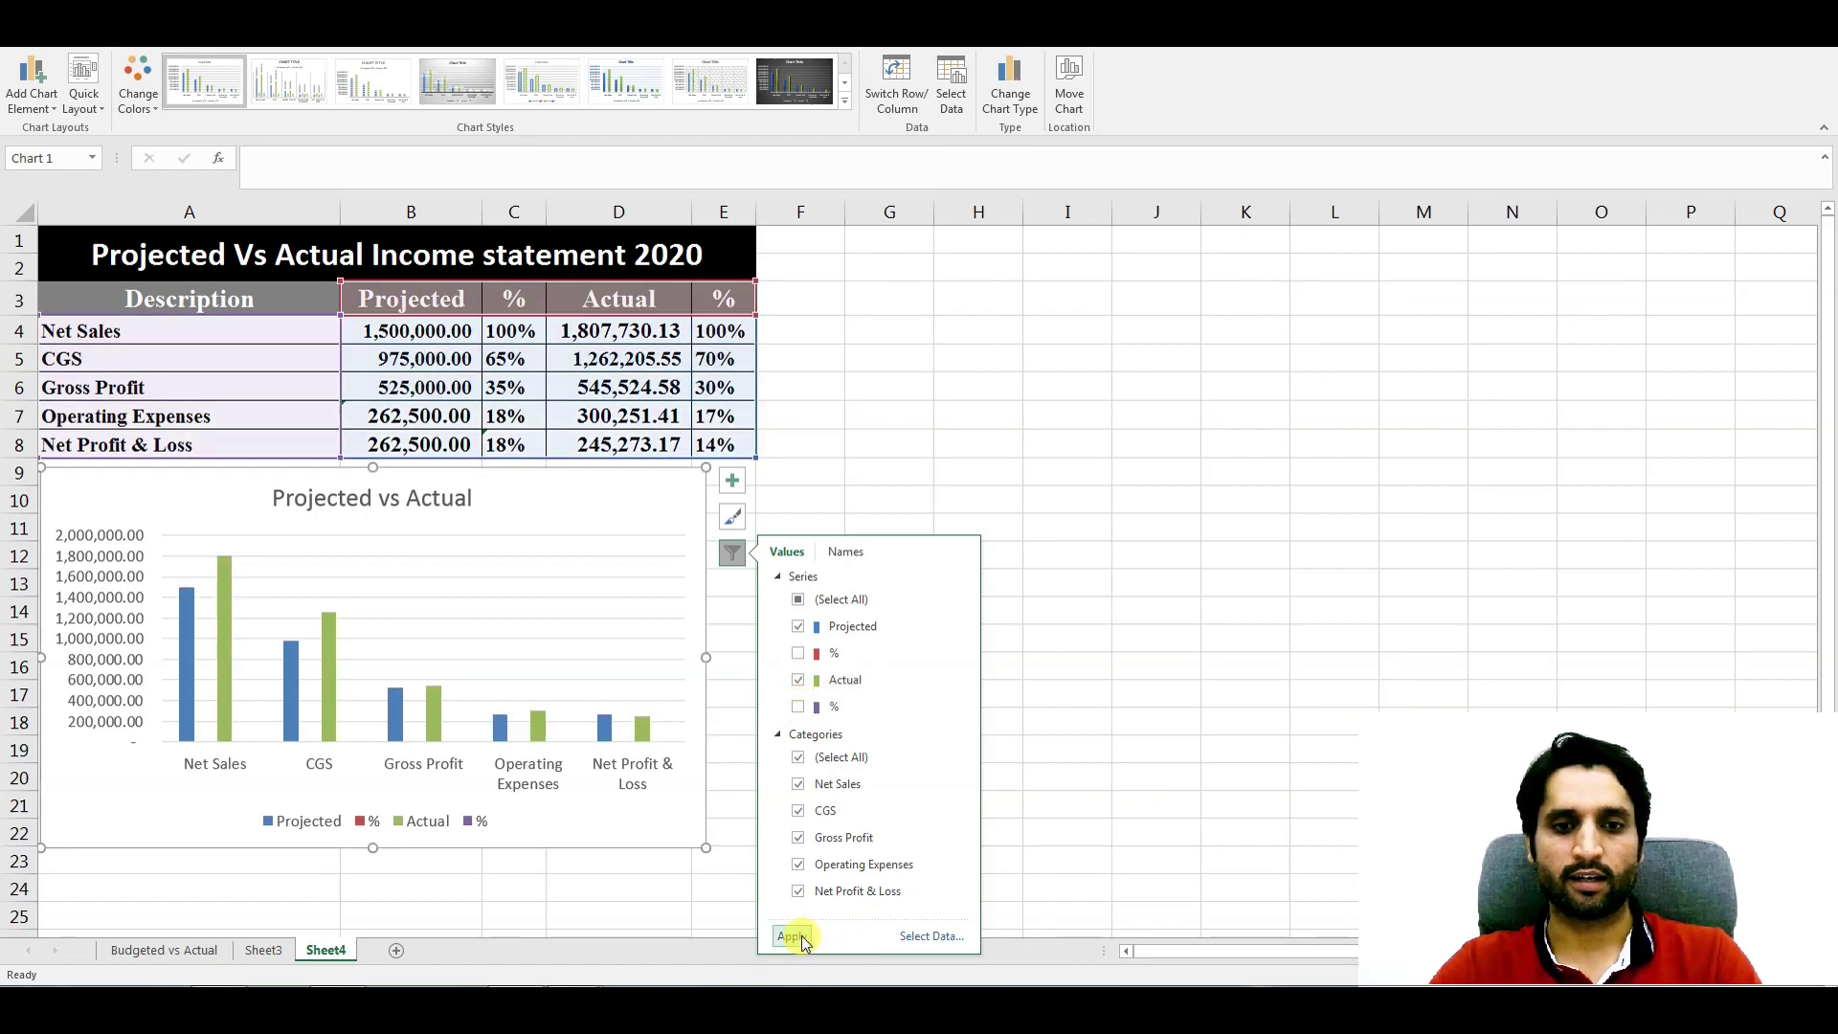
left_click(791, 936)
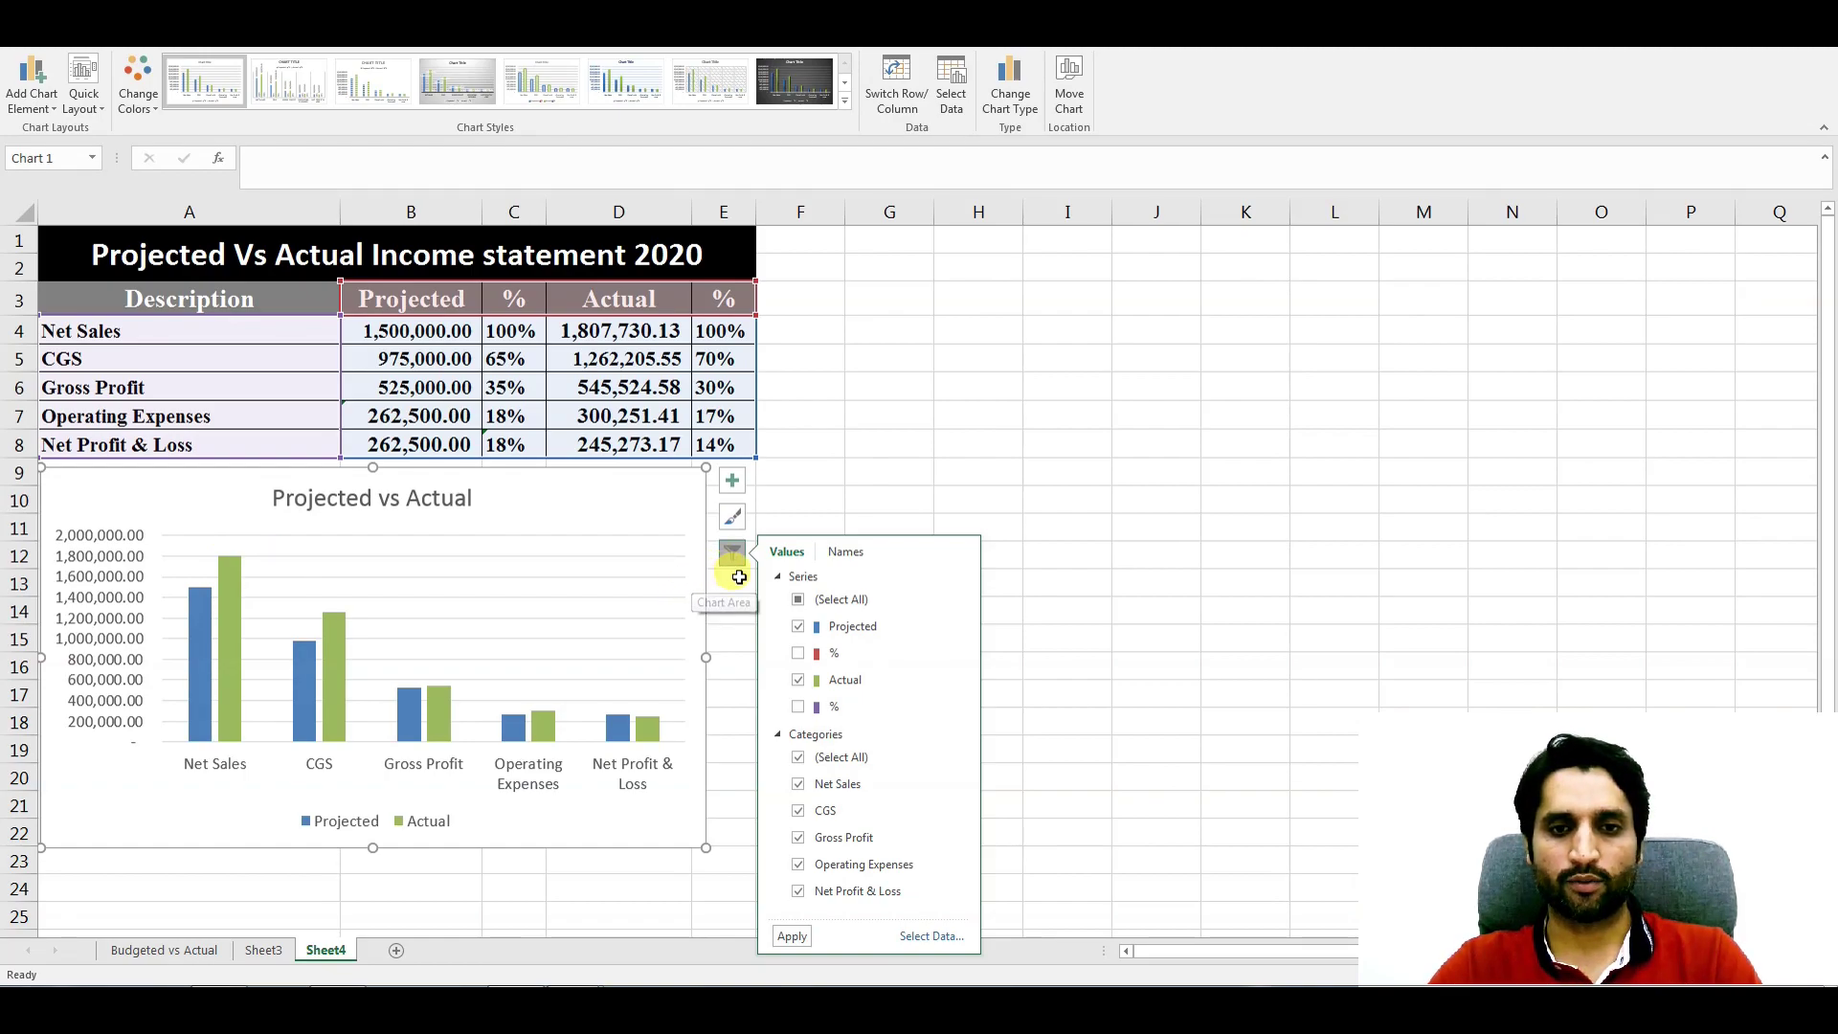
- Apply chart Style 11, giving a large title, legend on top and solid bars
left_click(732, 519)
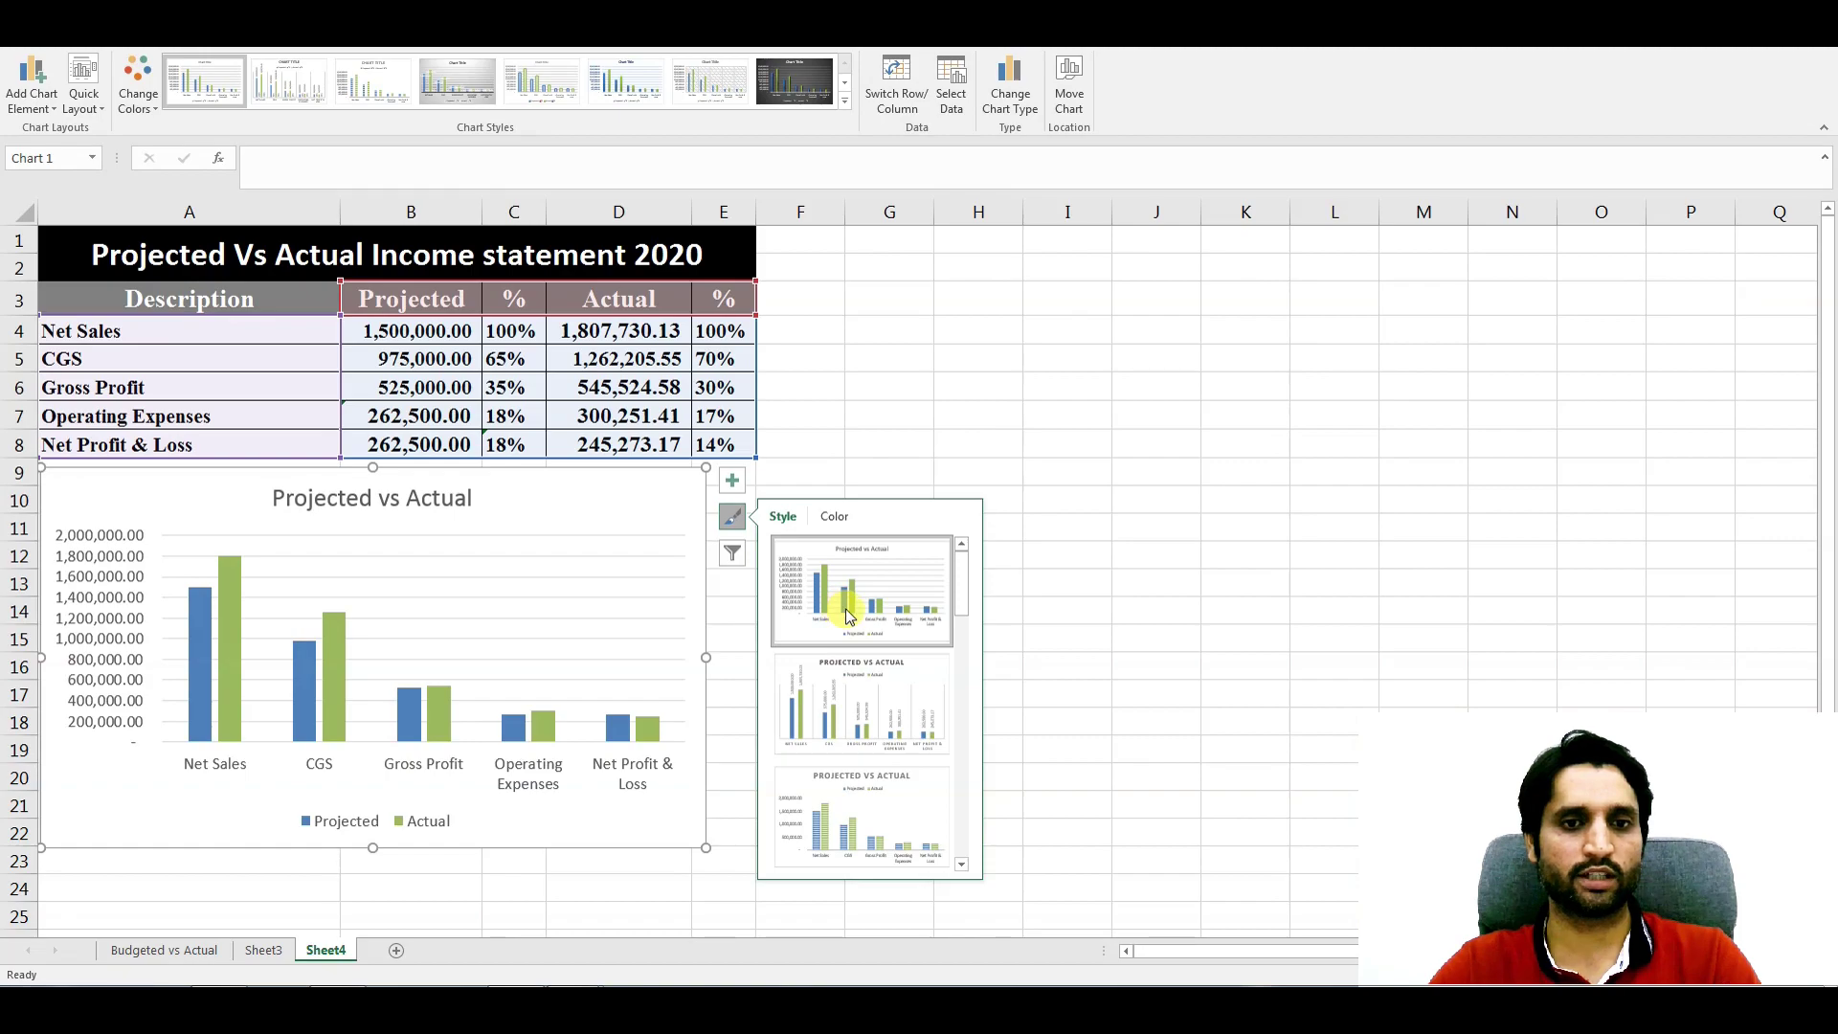
scroll(860, 737, "down", 1)
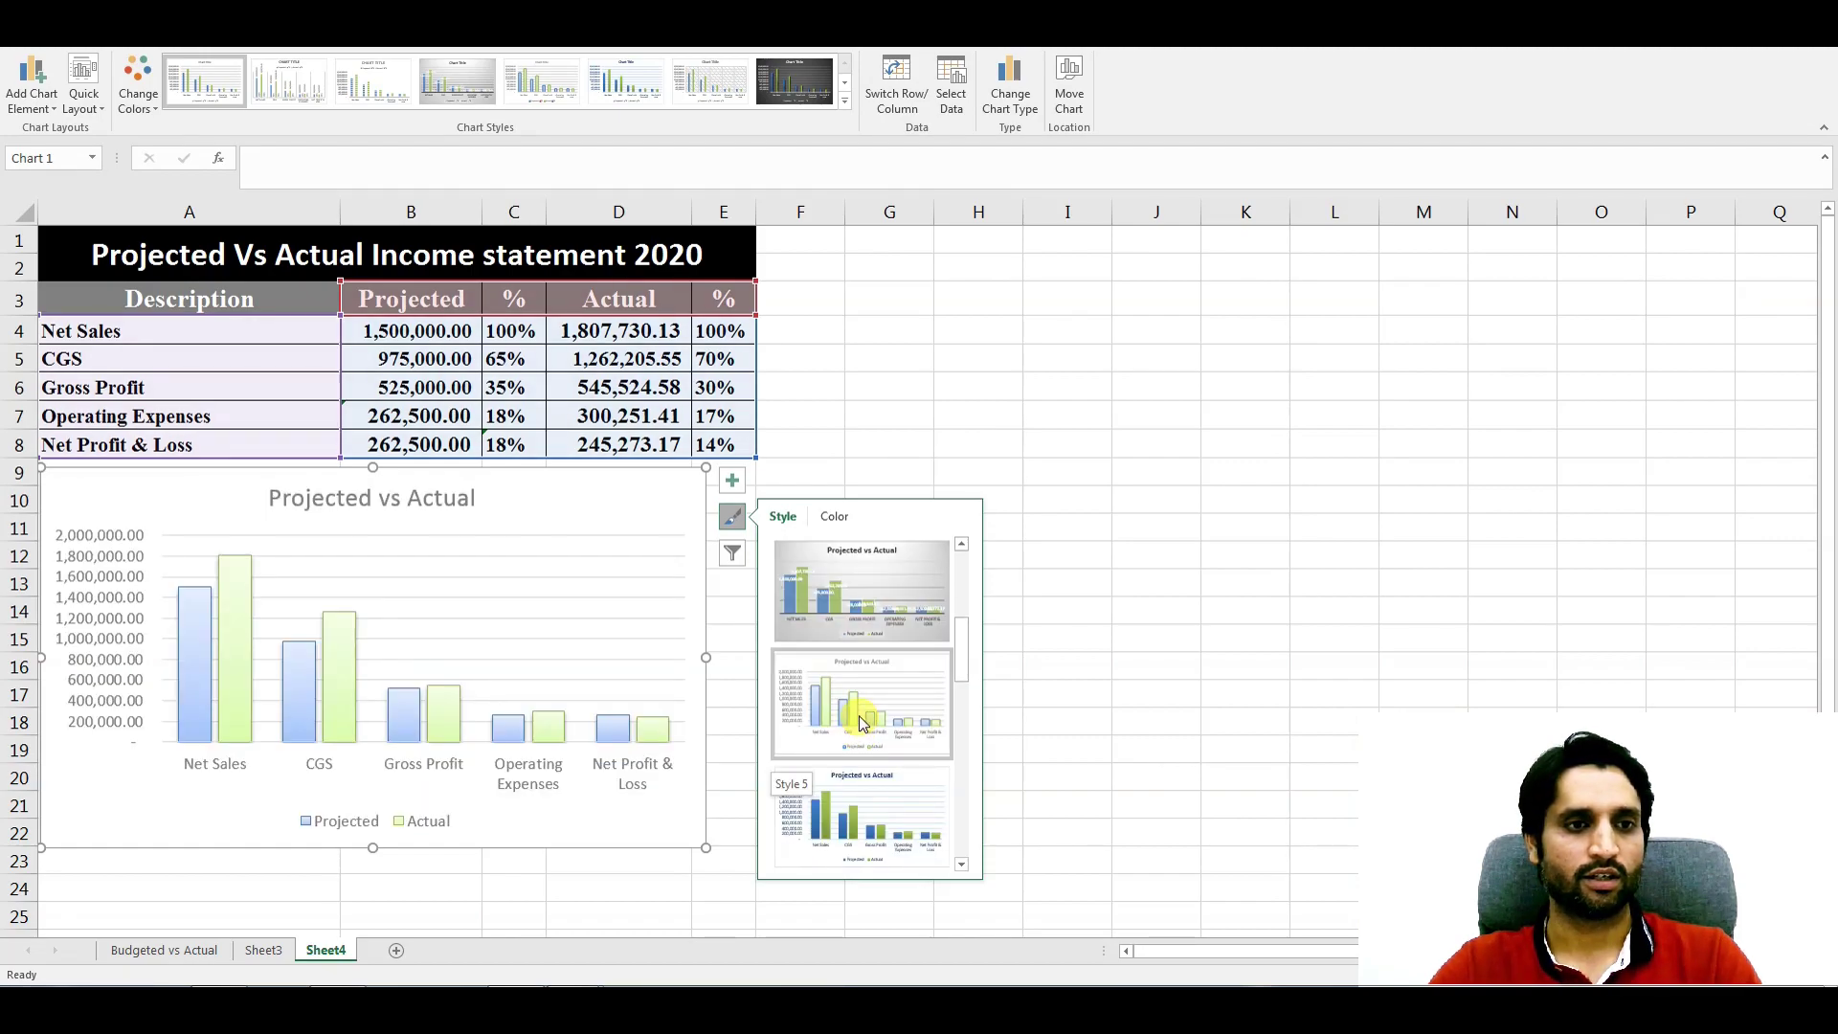
scroll(861, 709, "down", 3)
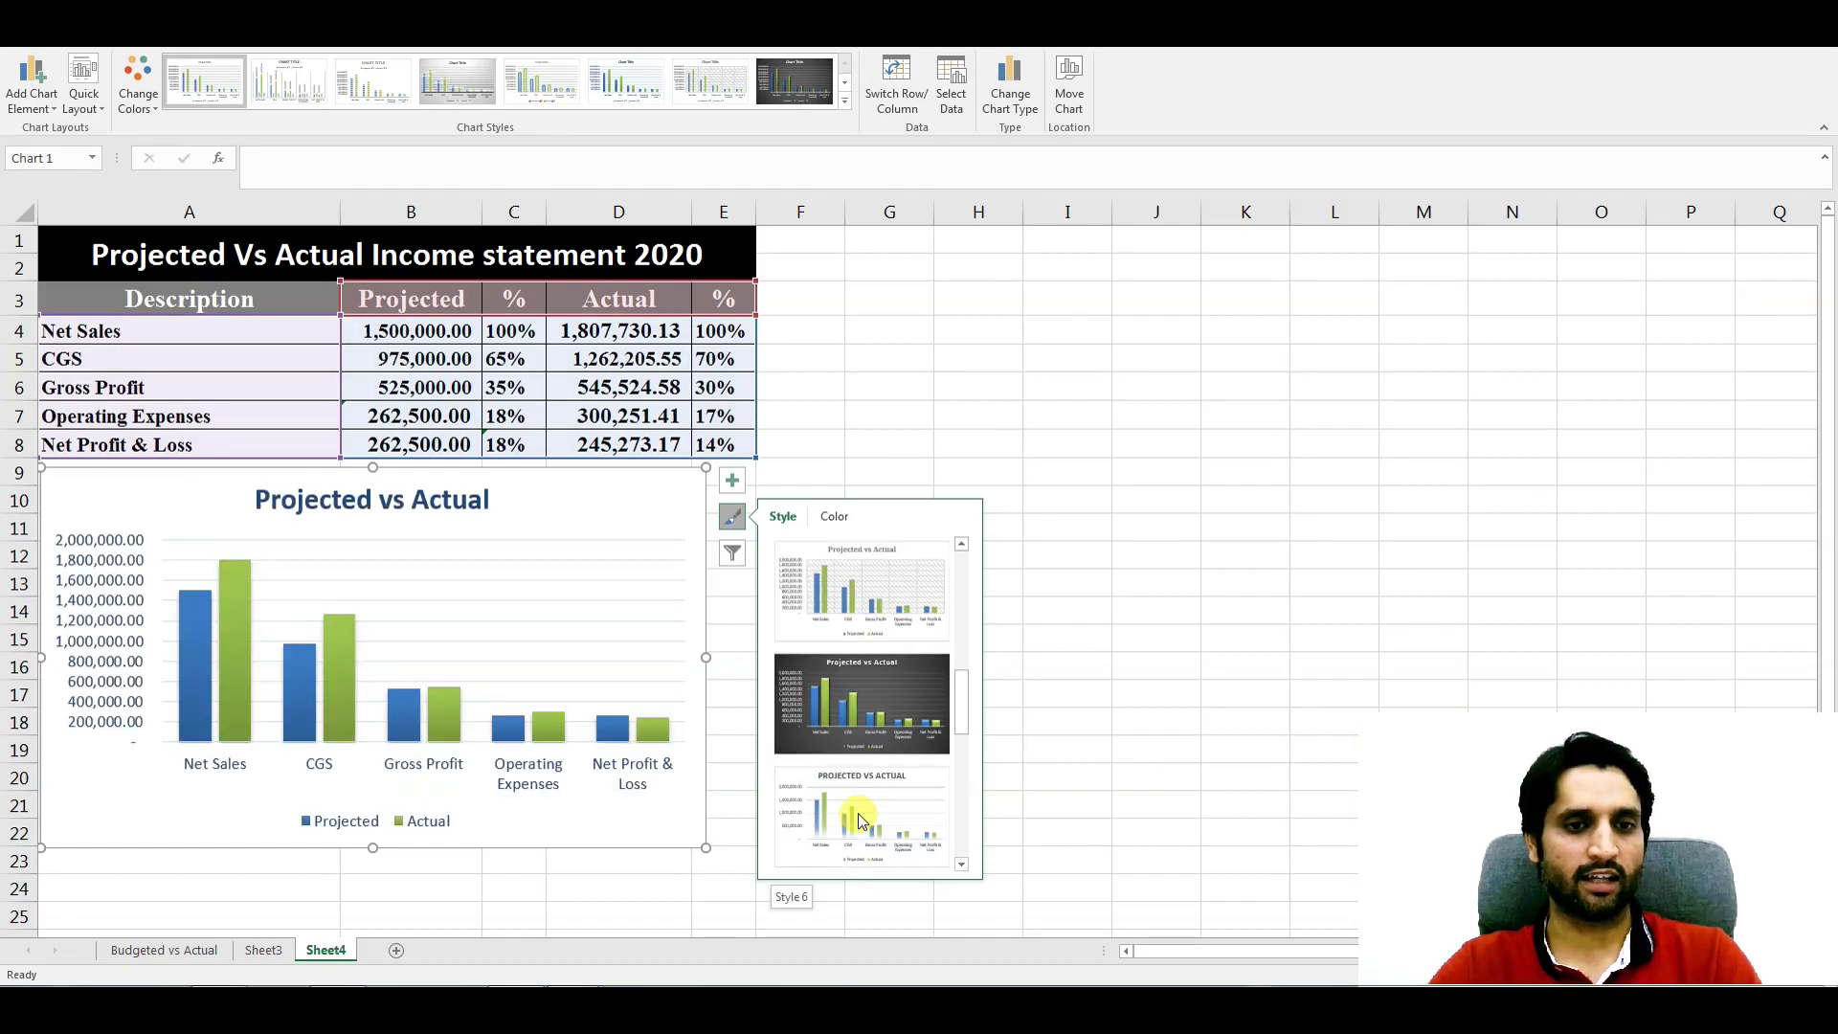
left_click(858, 745)
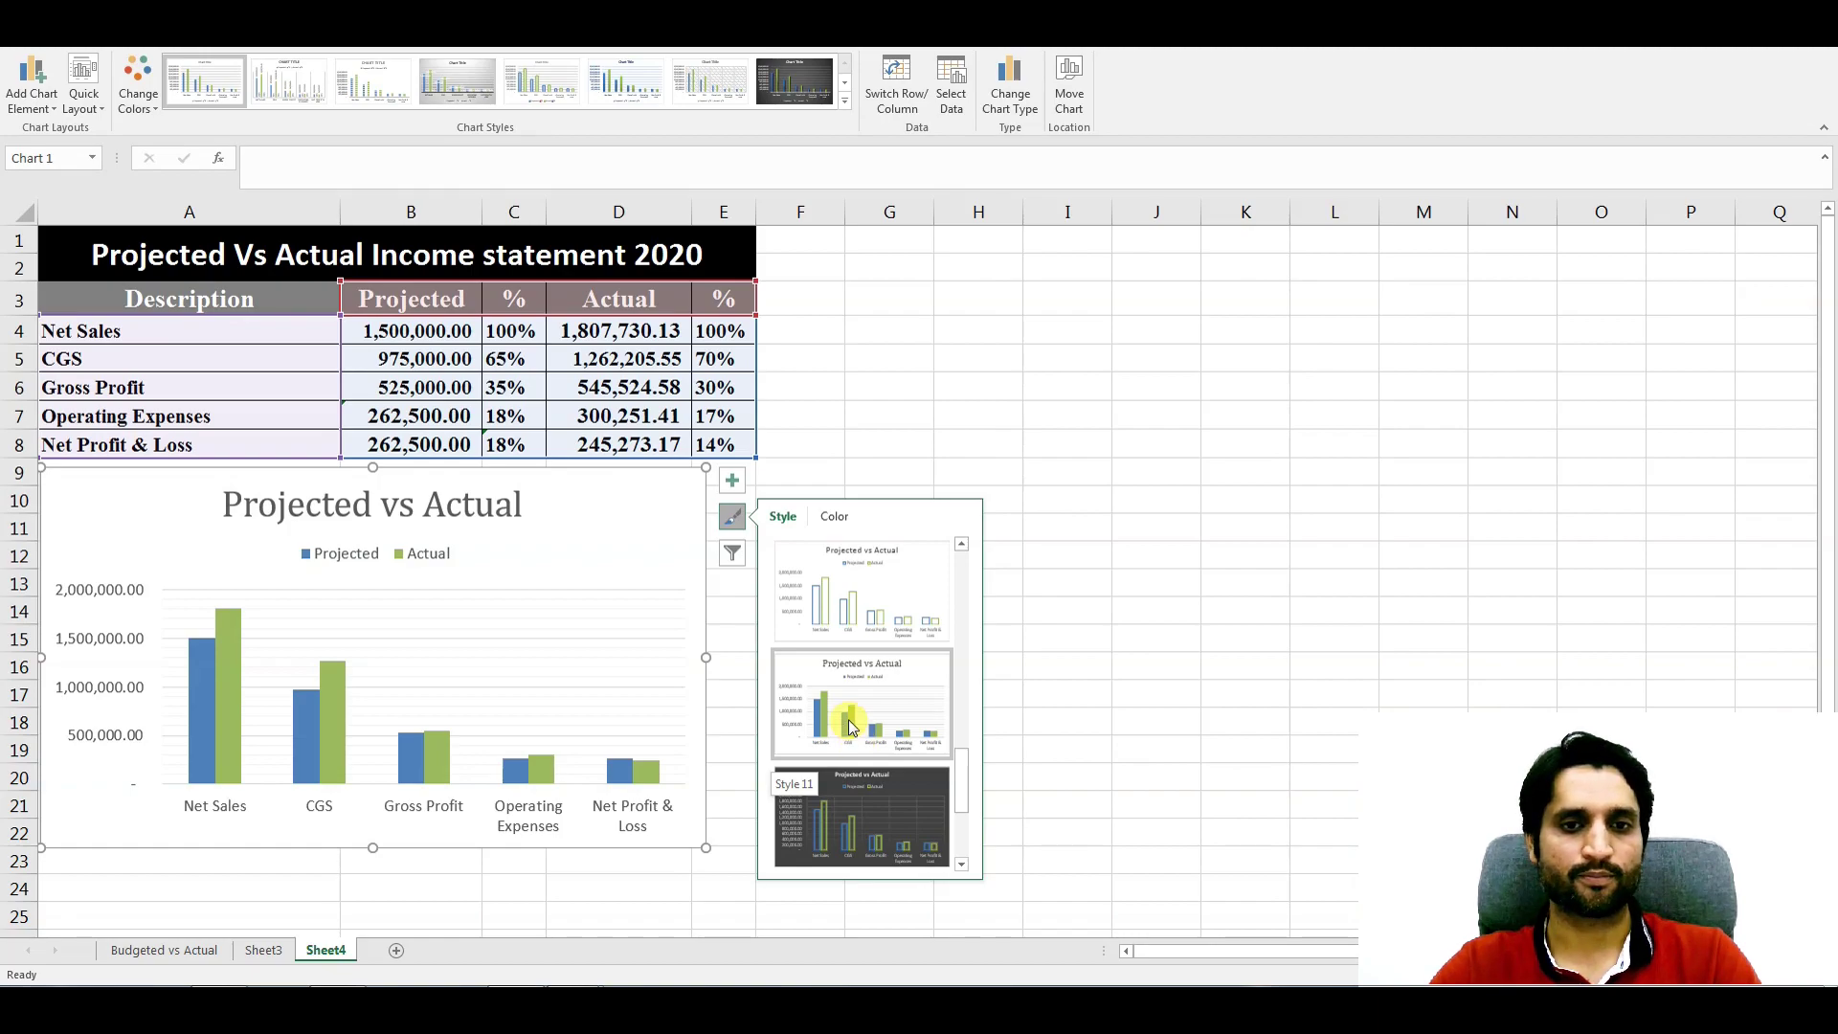
left_click(848, 713)
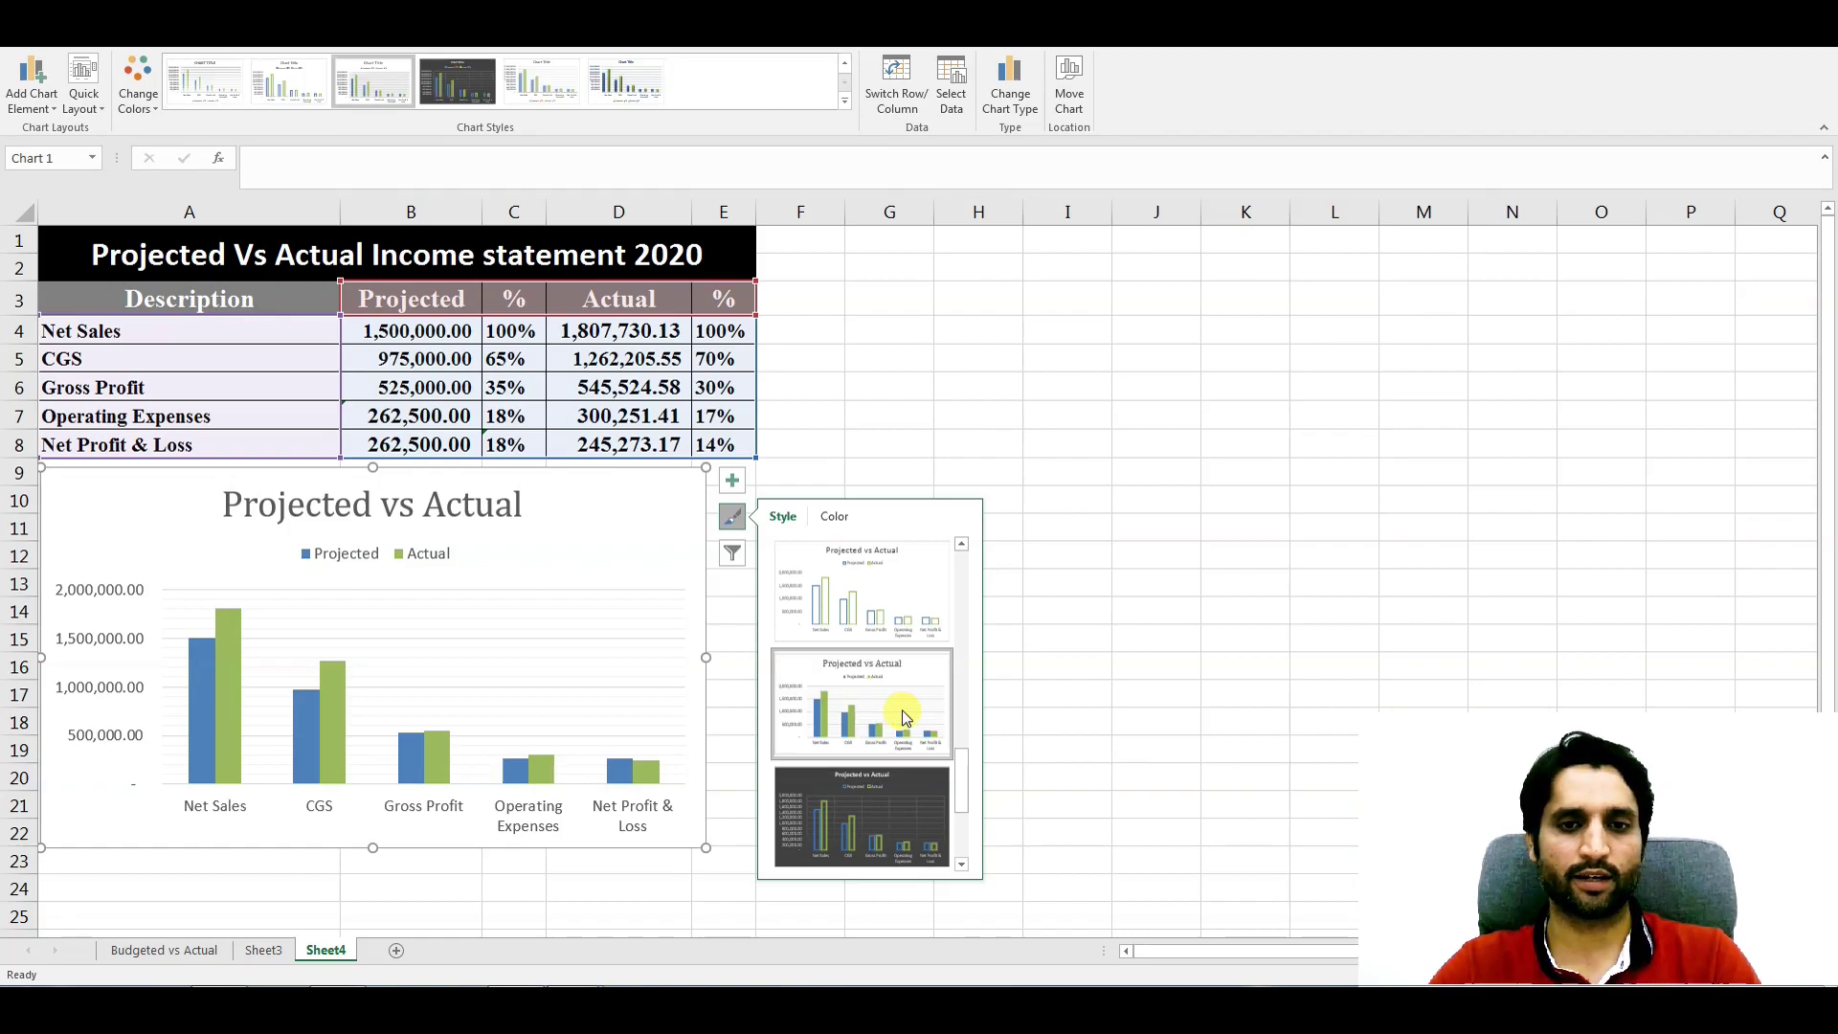
left_click(833, 516)
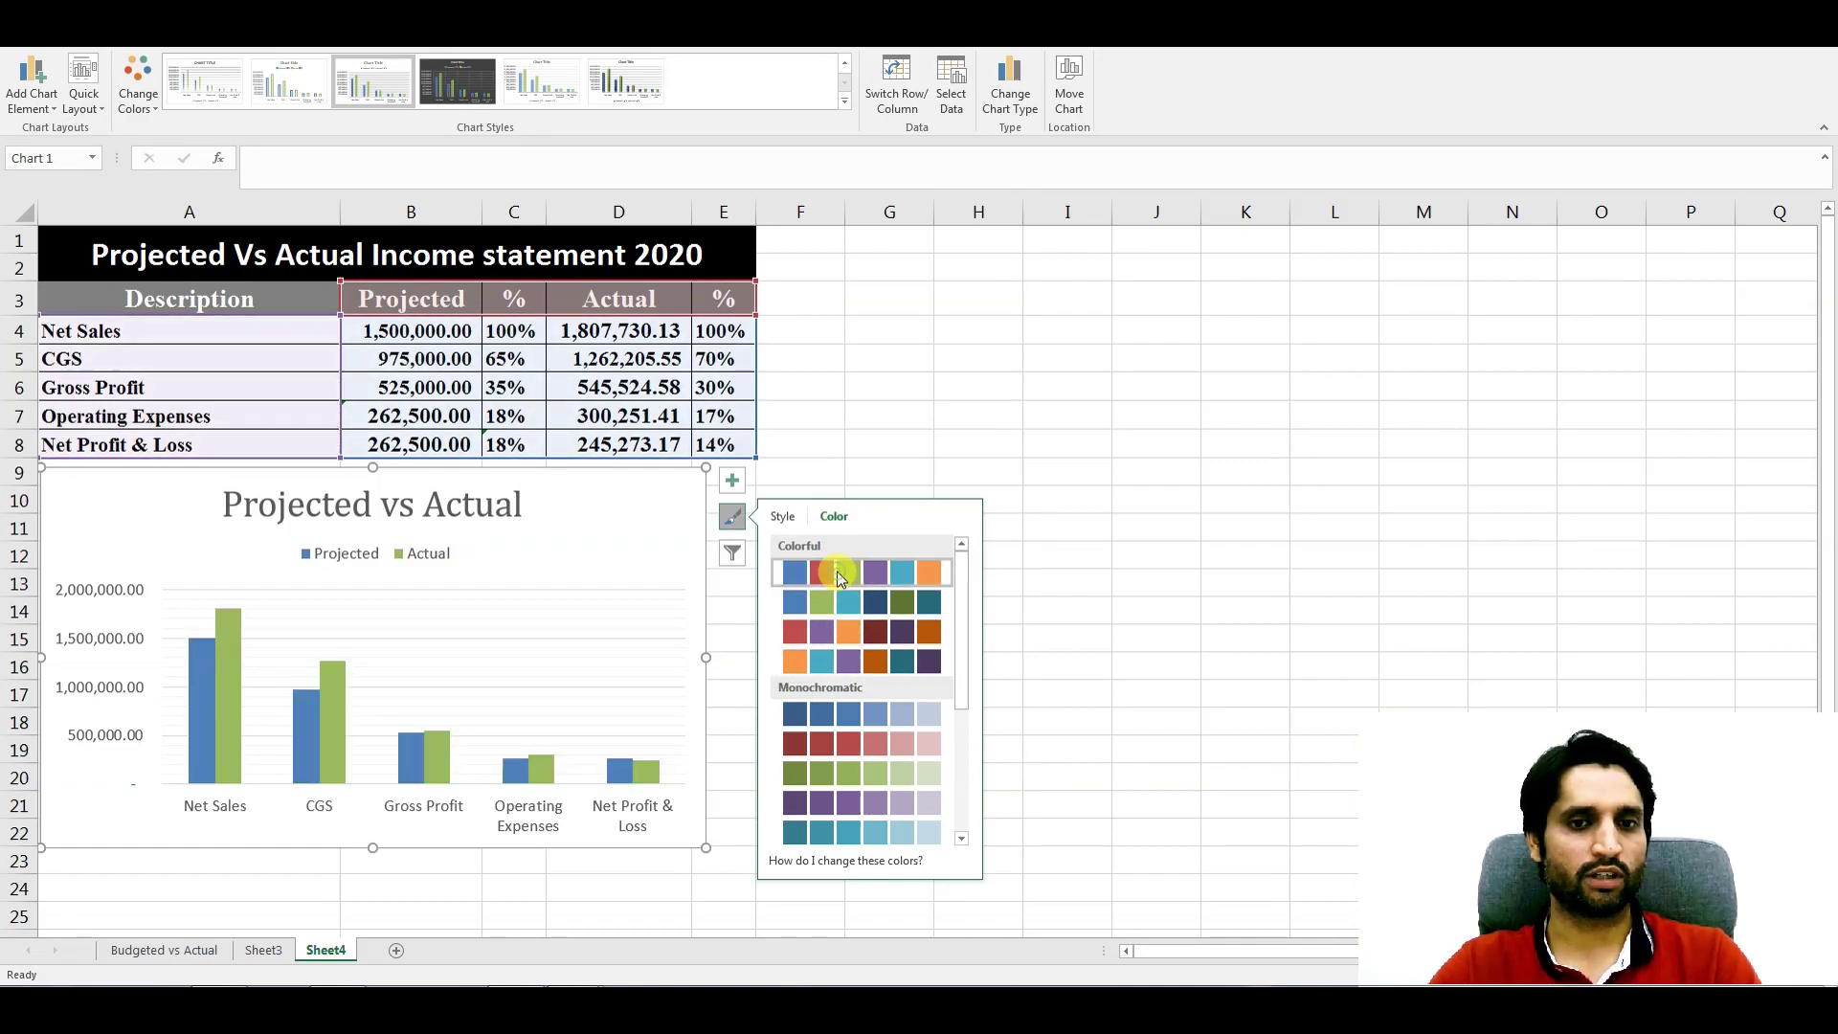
left_click(1128, 586)
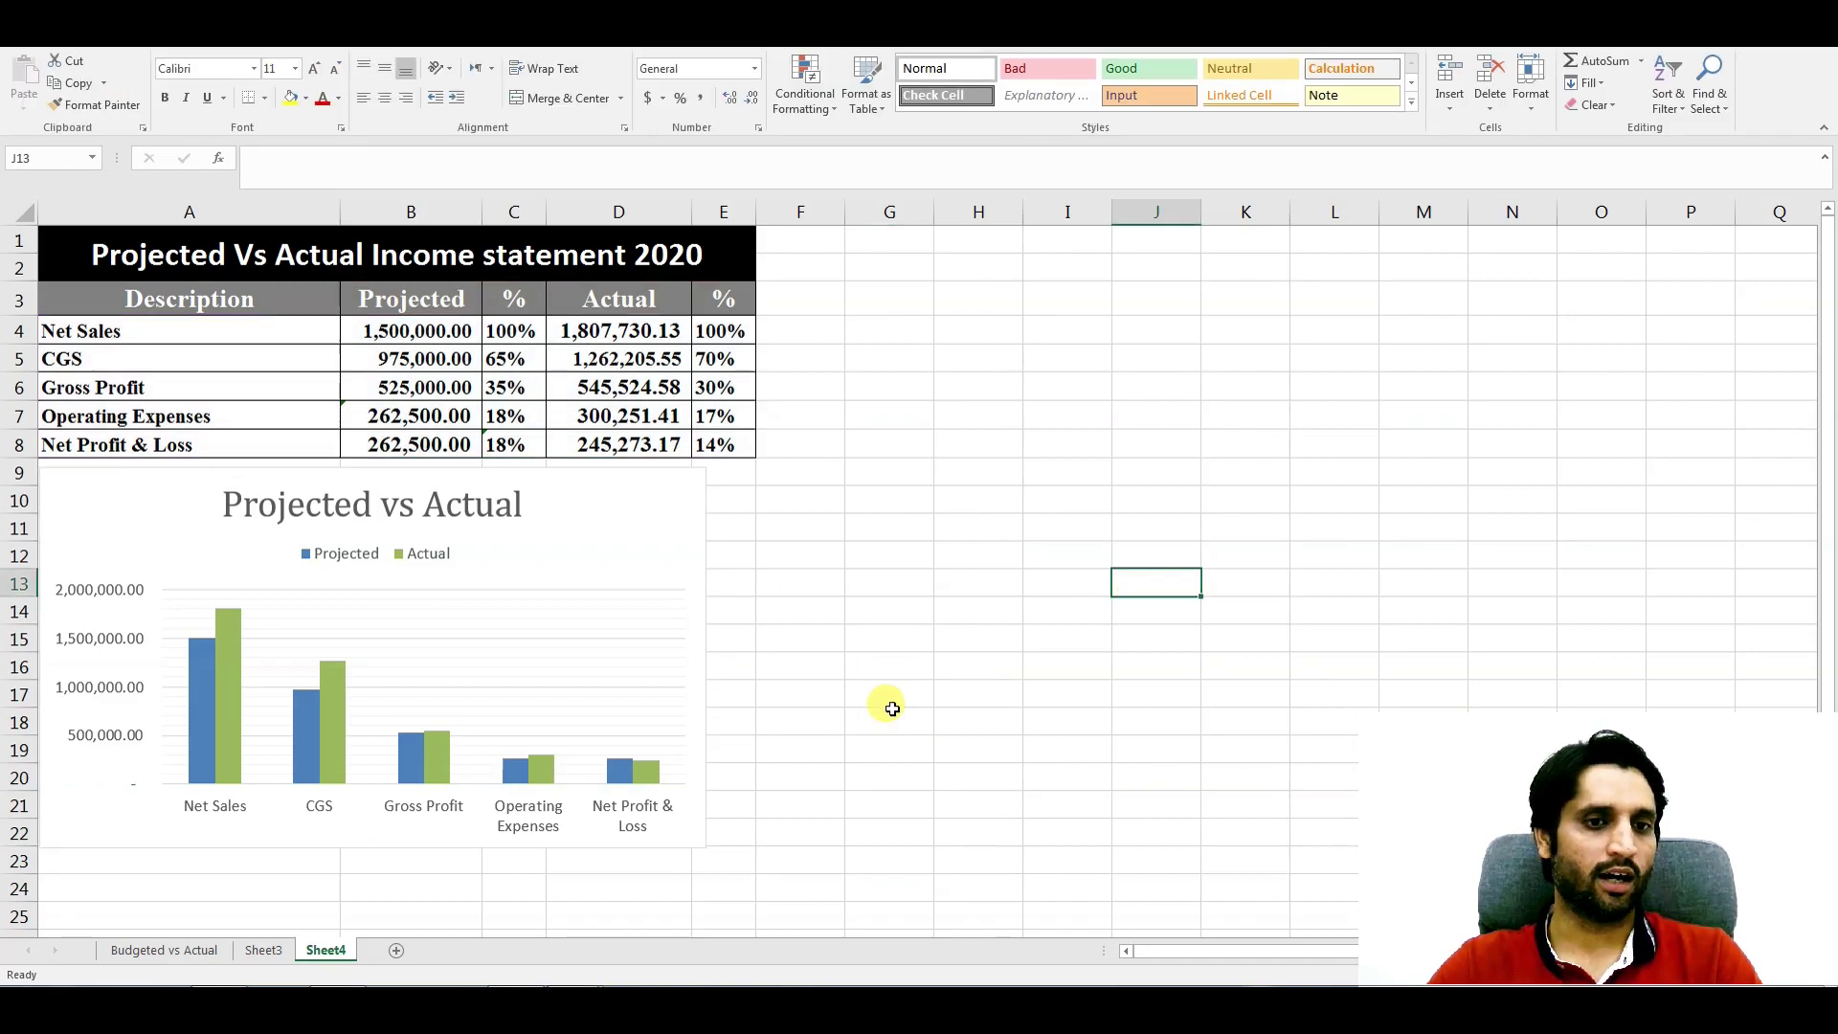
- Stretch the chart down one row so the value axis steps by 200,000
left_click(527, 553)
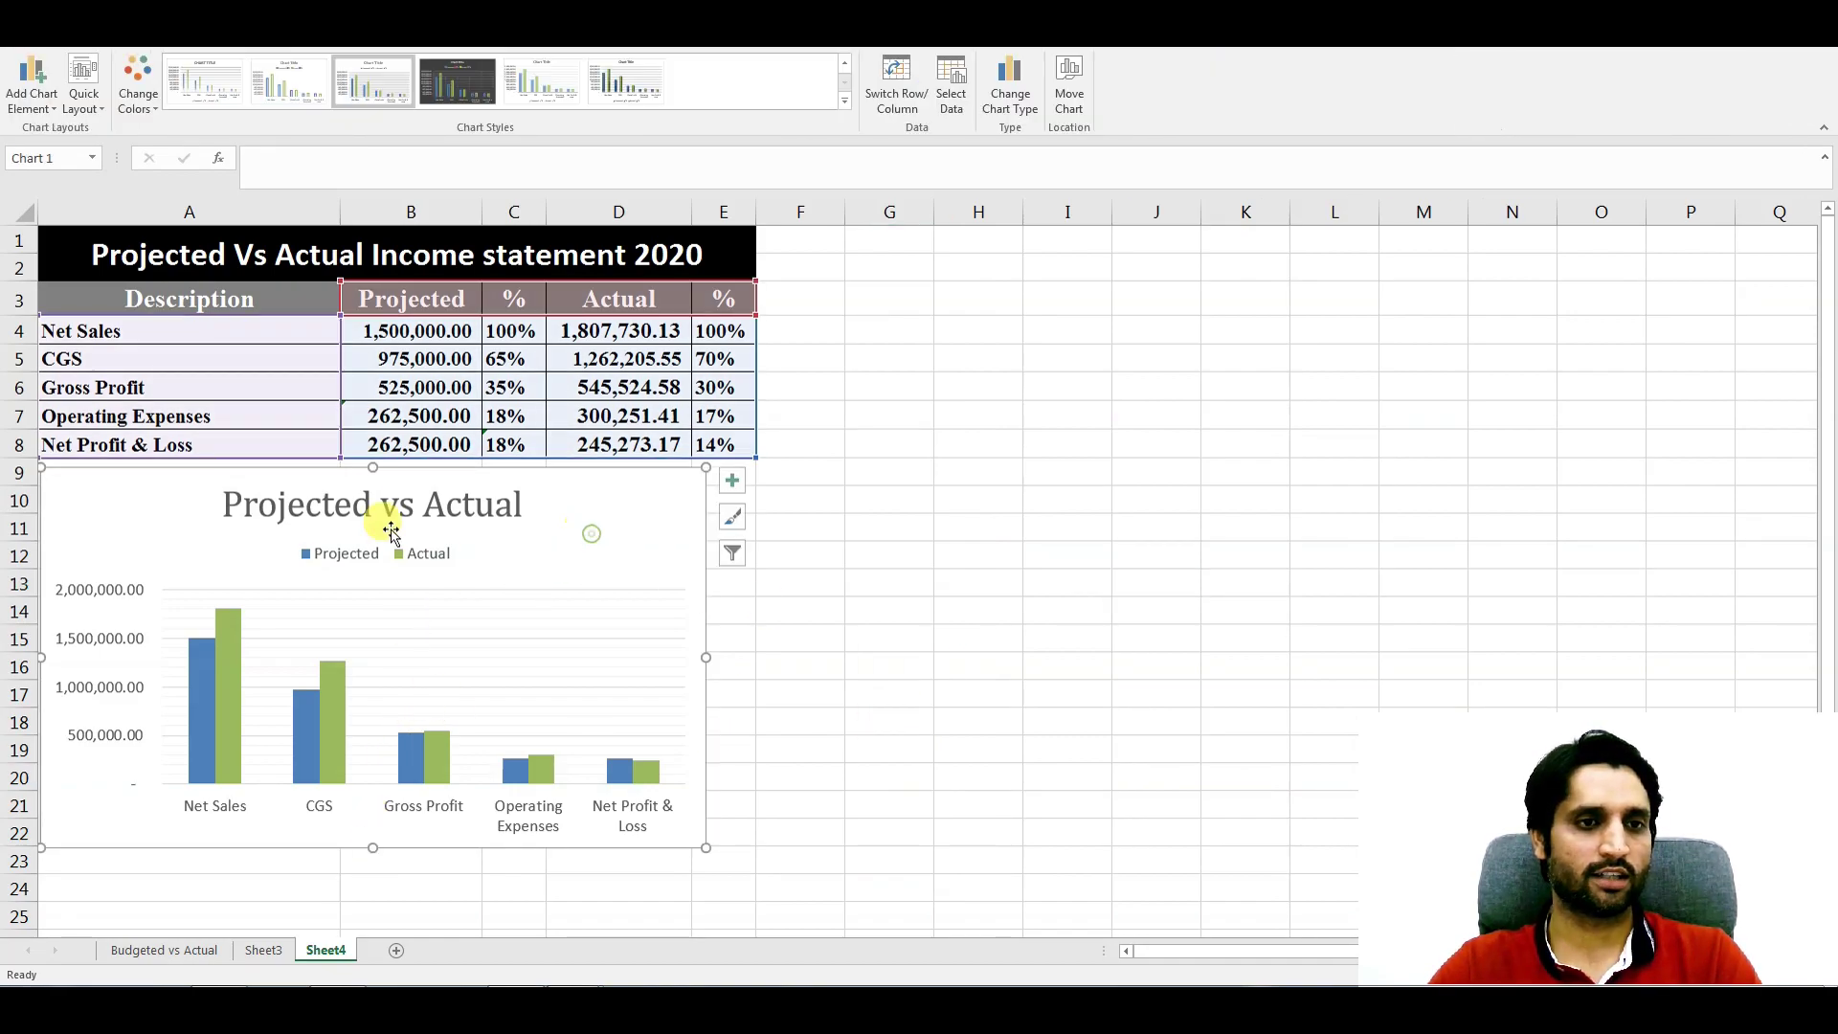
left_click_drag(371, 847, 370, 867)
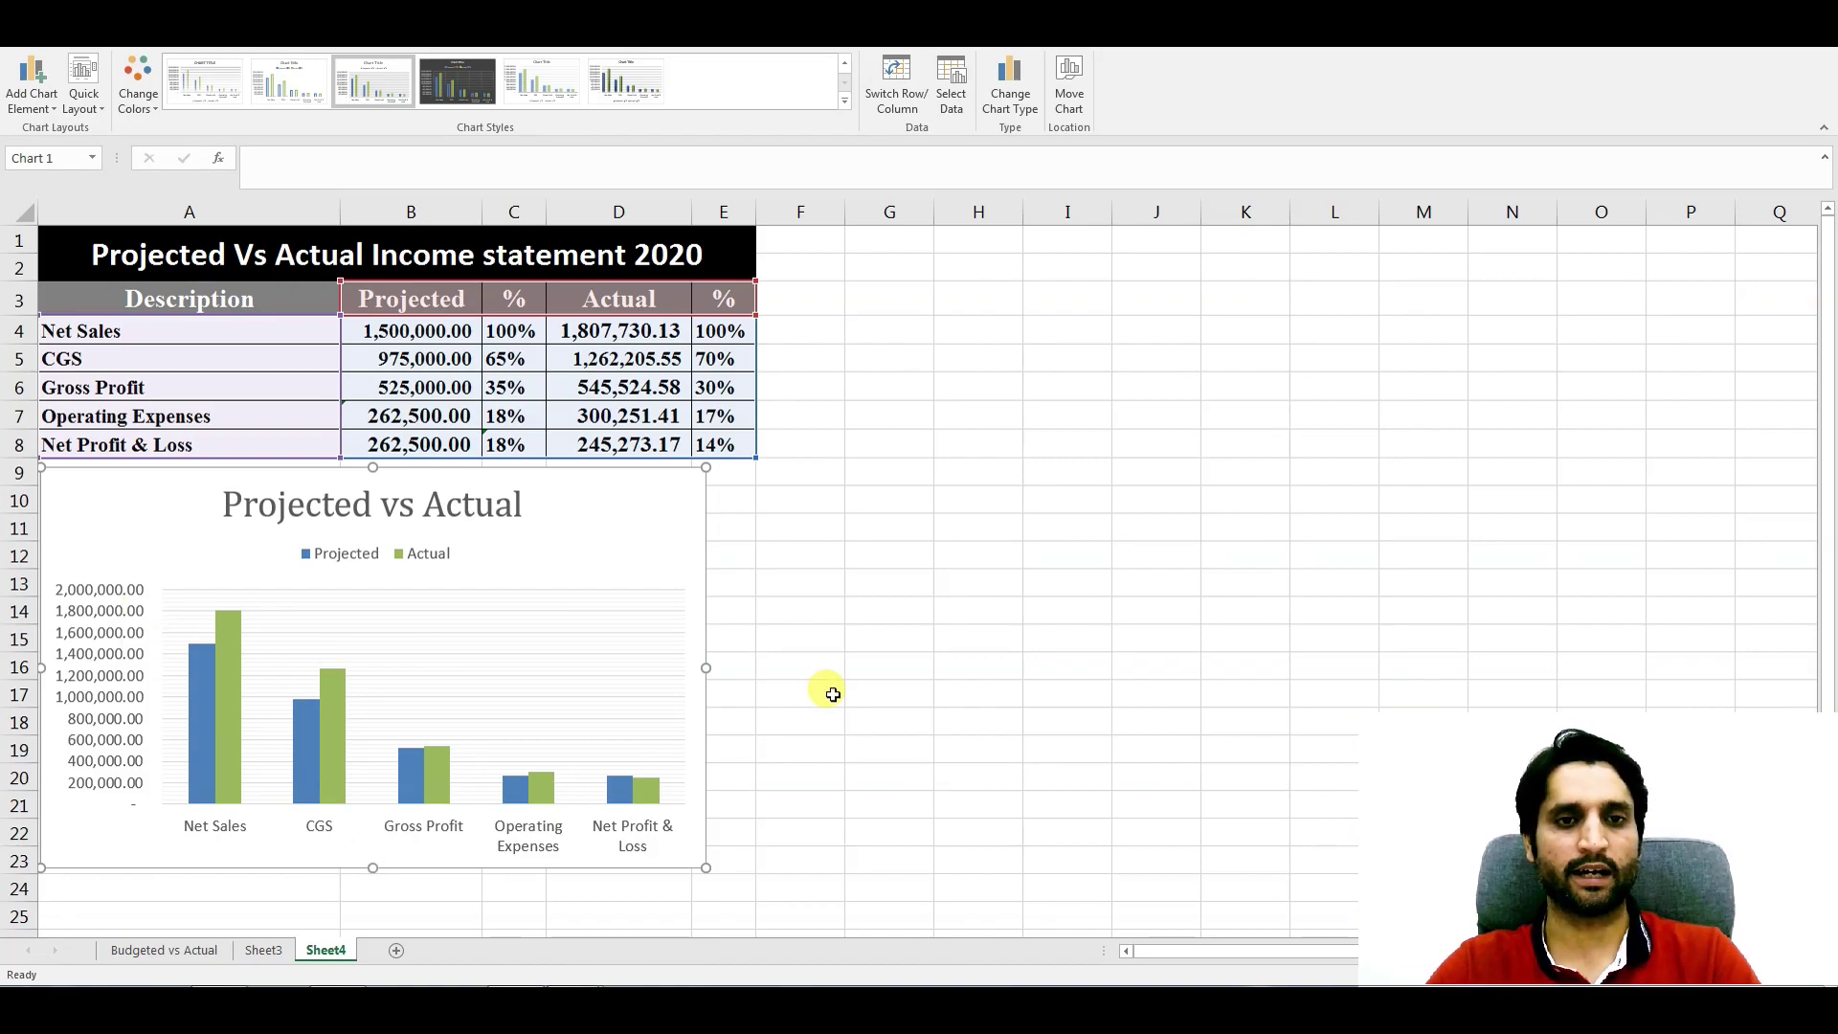
left_click(835, 689)
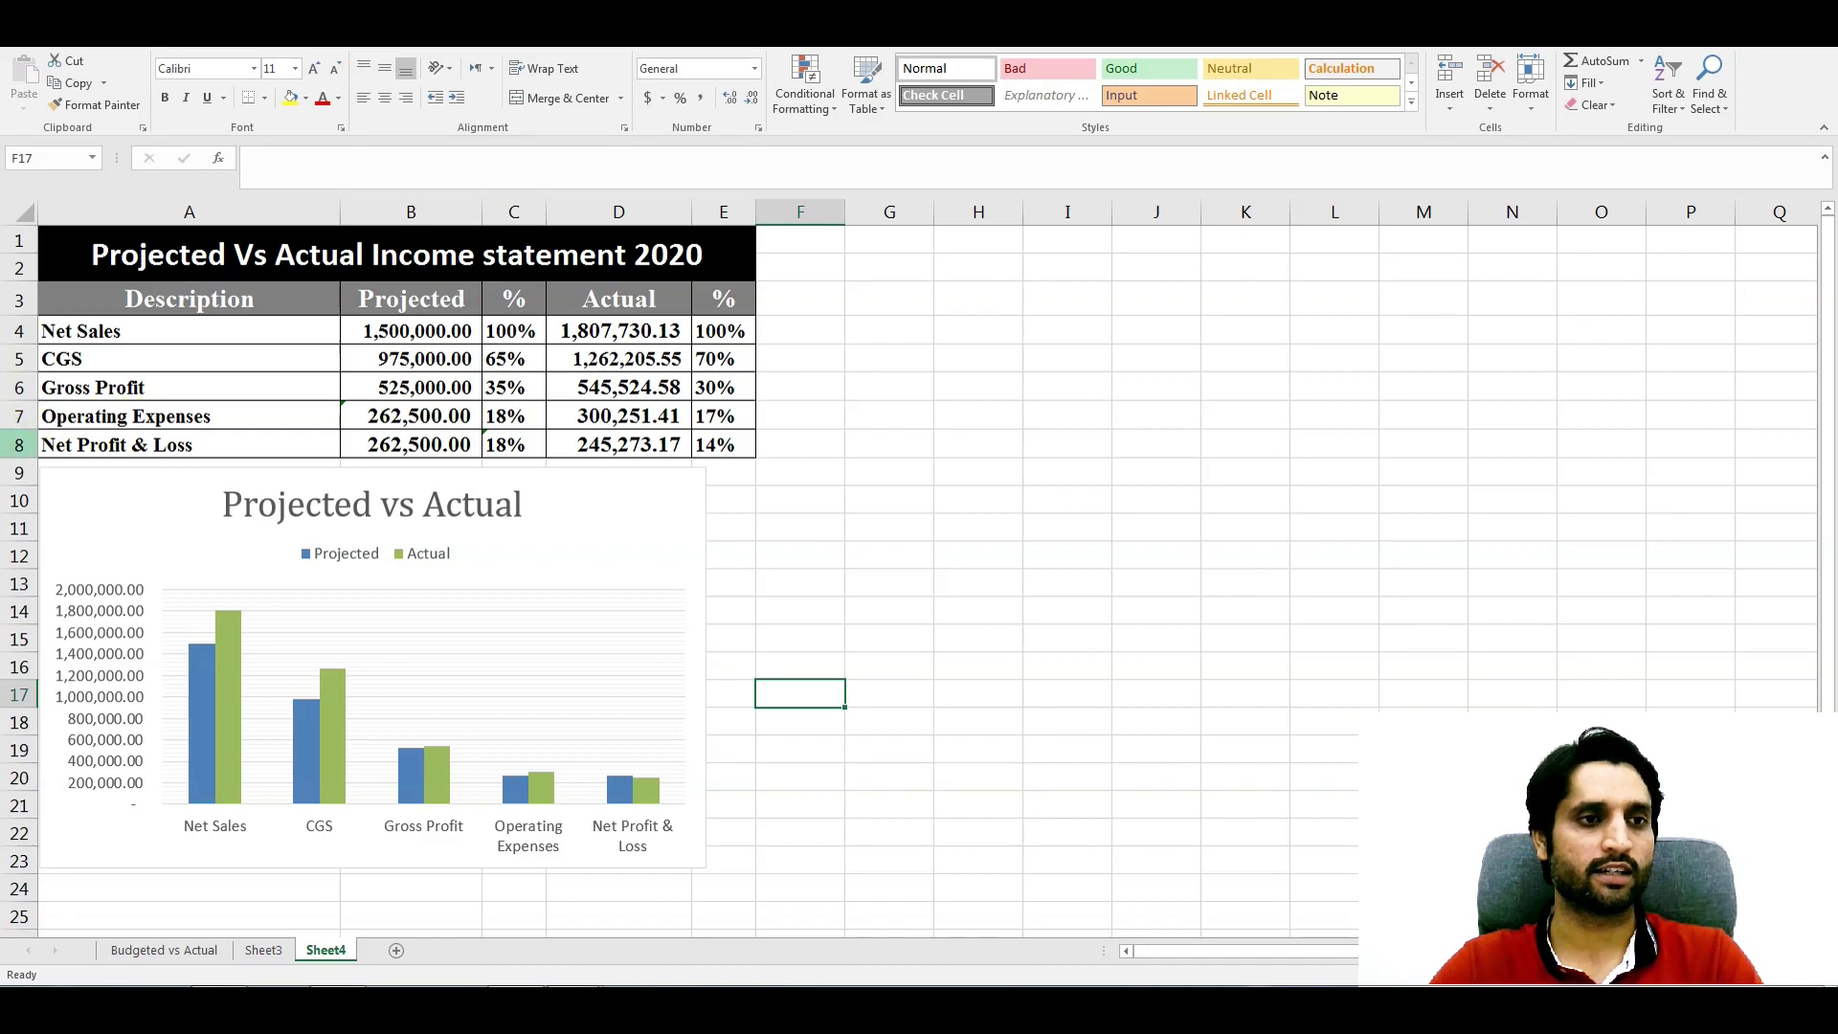
- Insert a blank row above Net Profit & Loss and label it 'Admin Expenses'
left_click(19, 445)
key("ctrl+shift+plus")
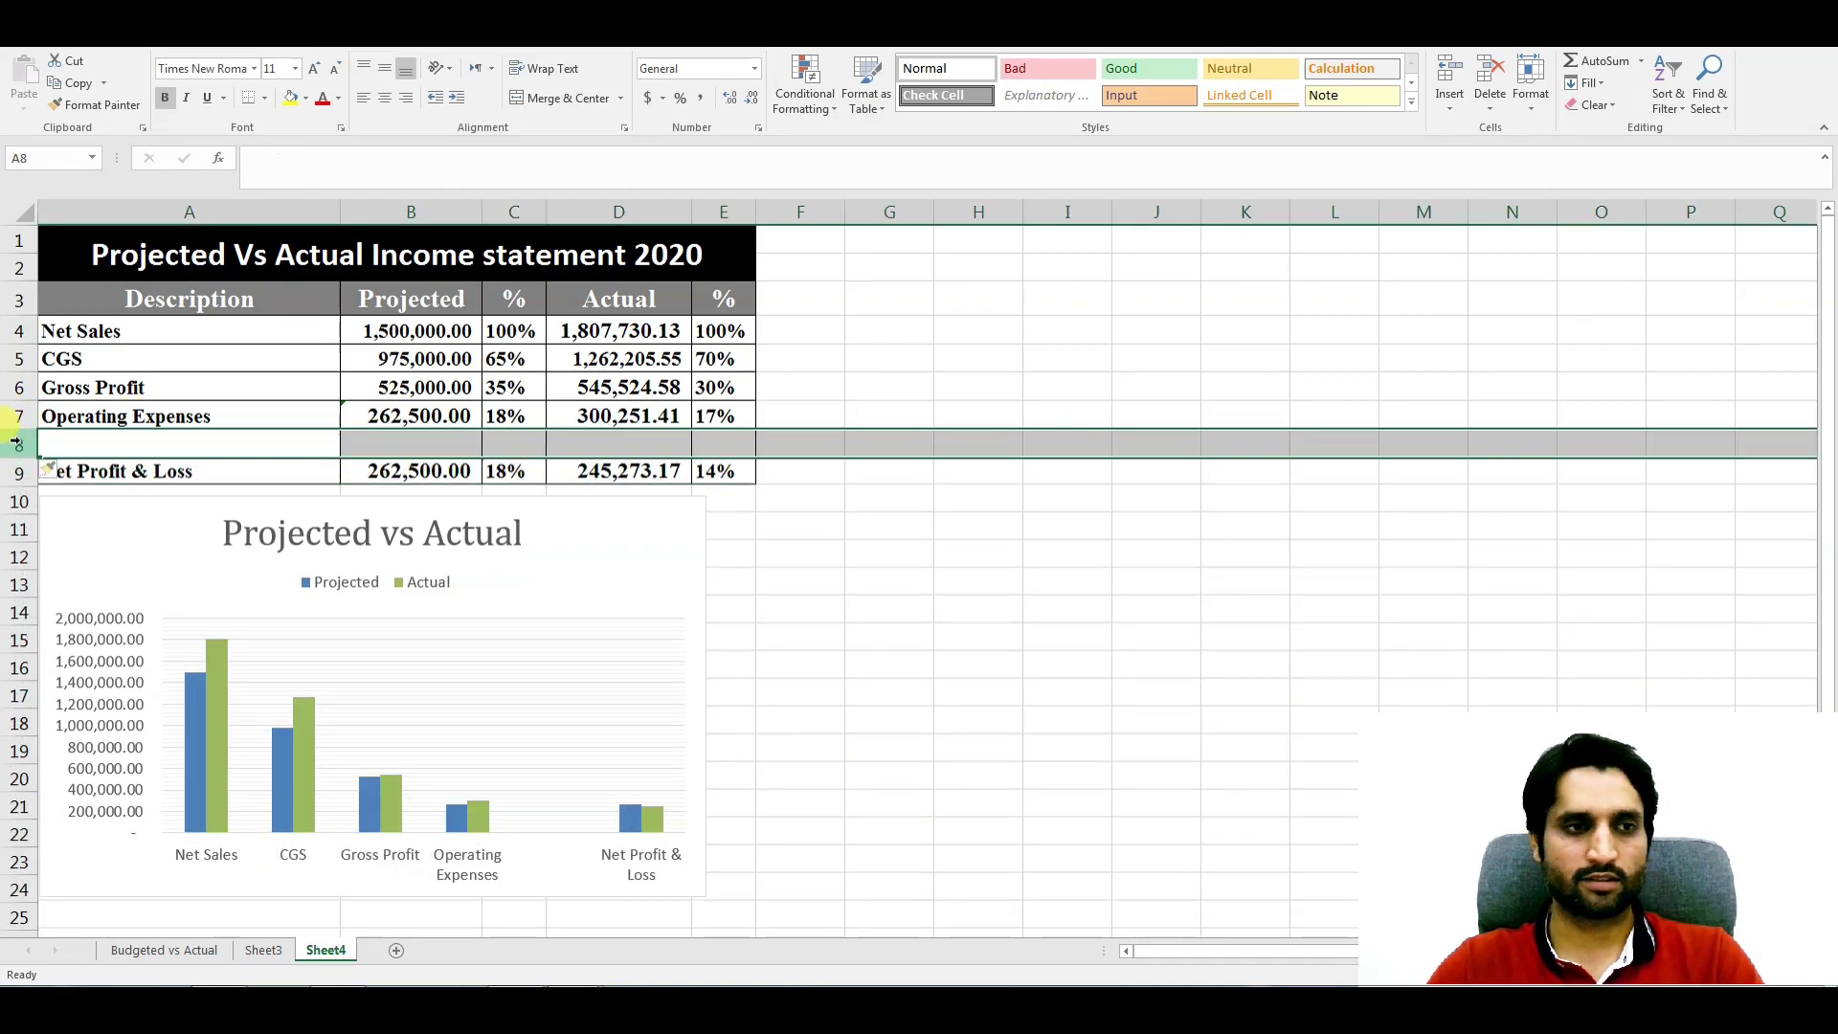
left_click(104, 439)
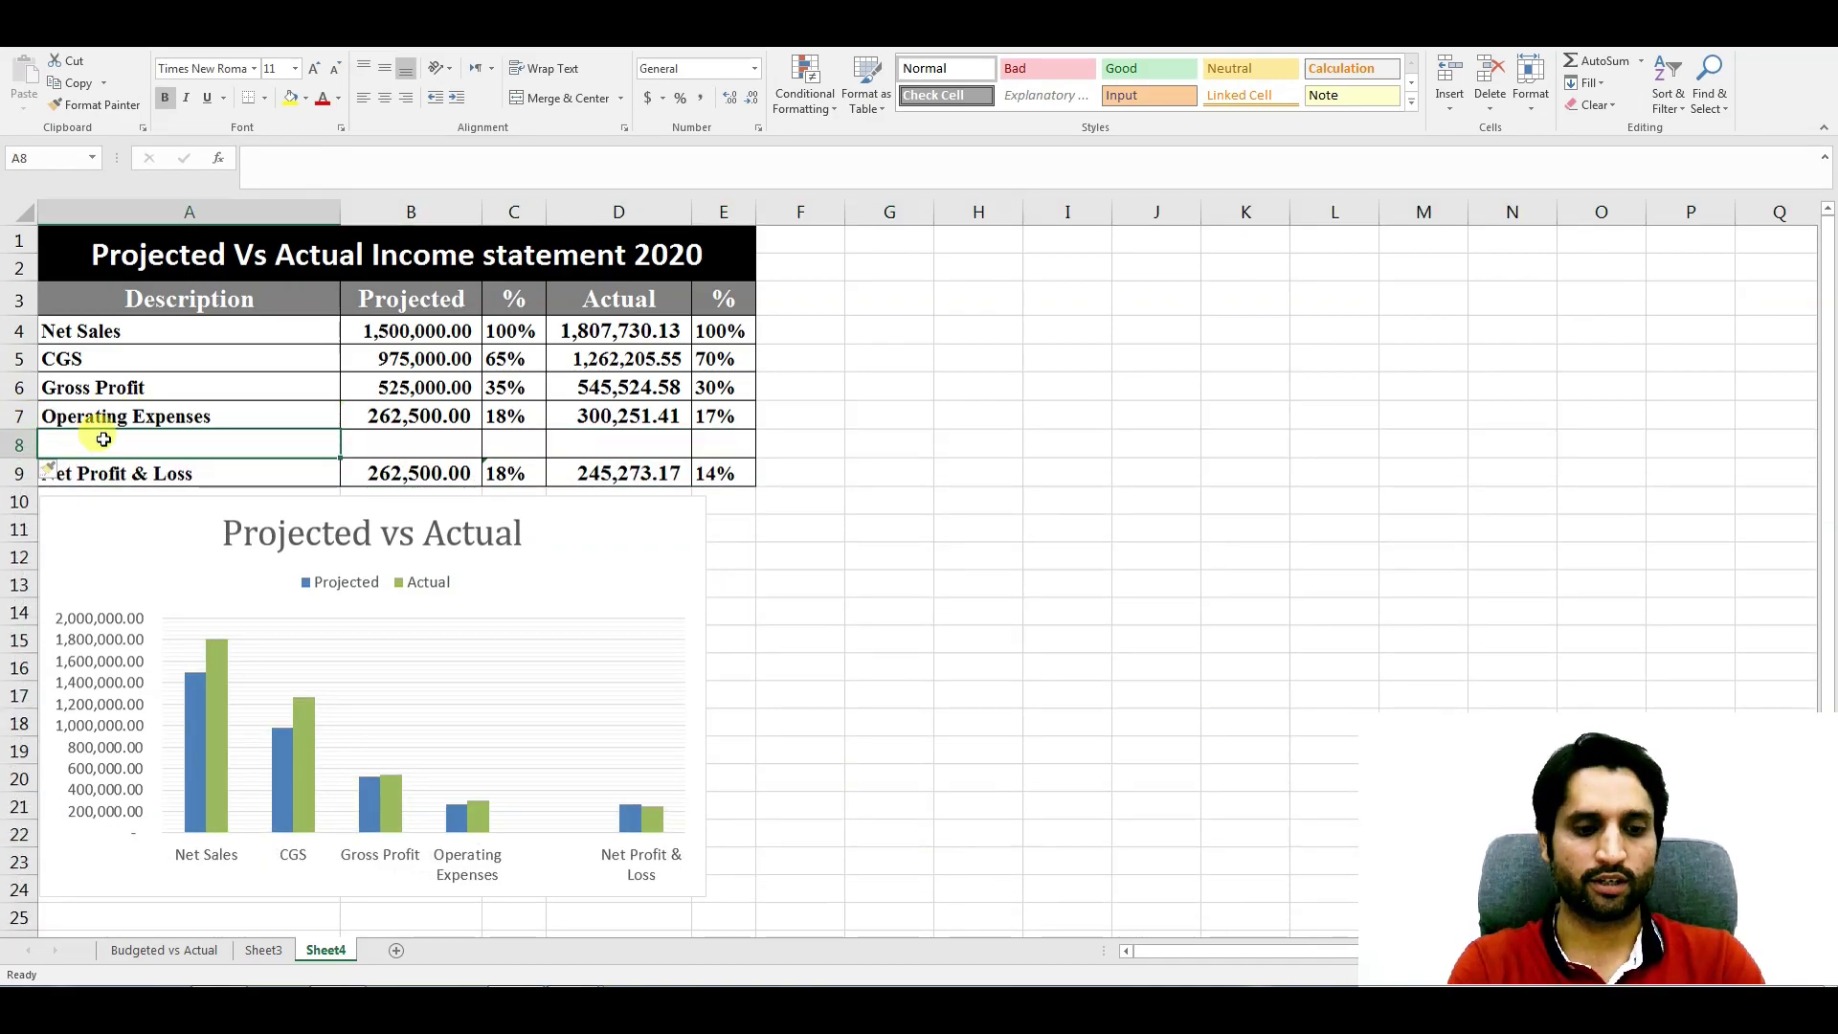
type("Admin Exp")
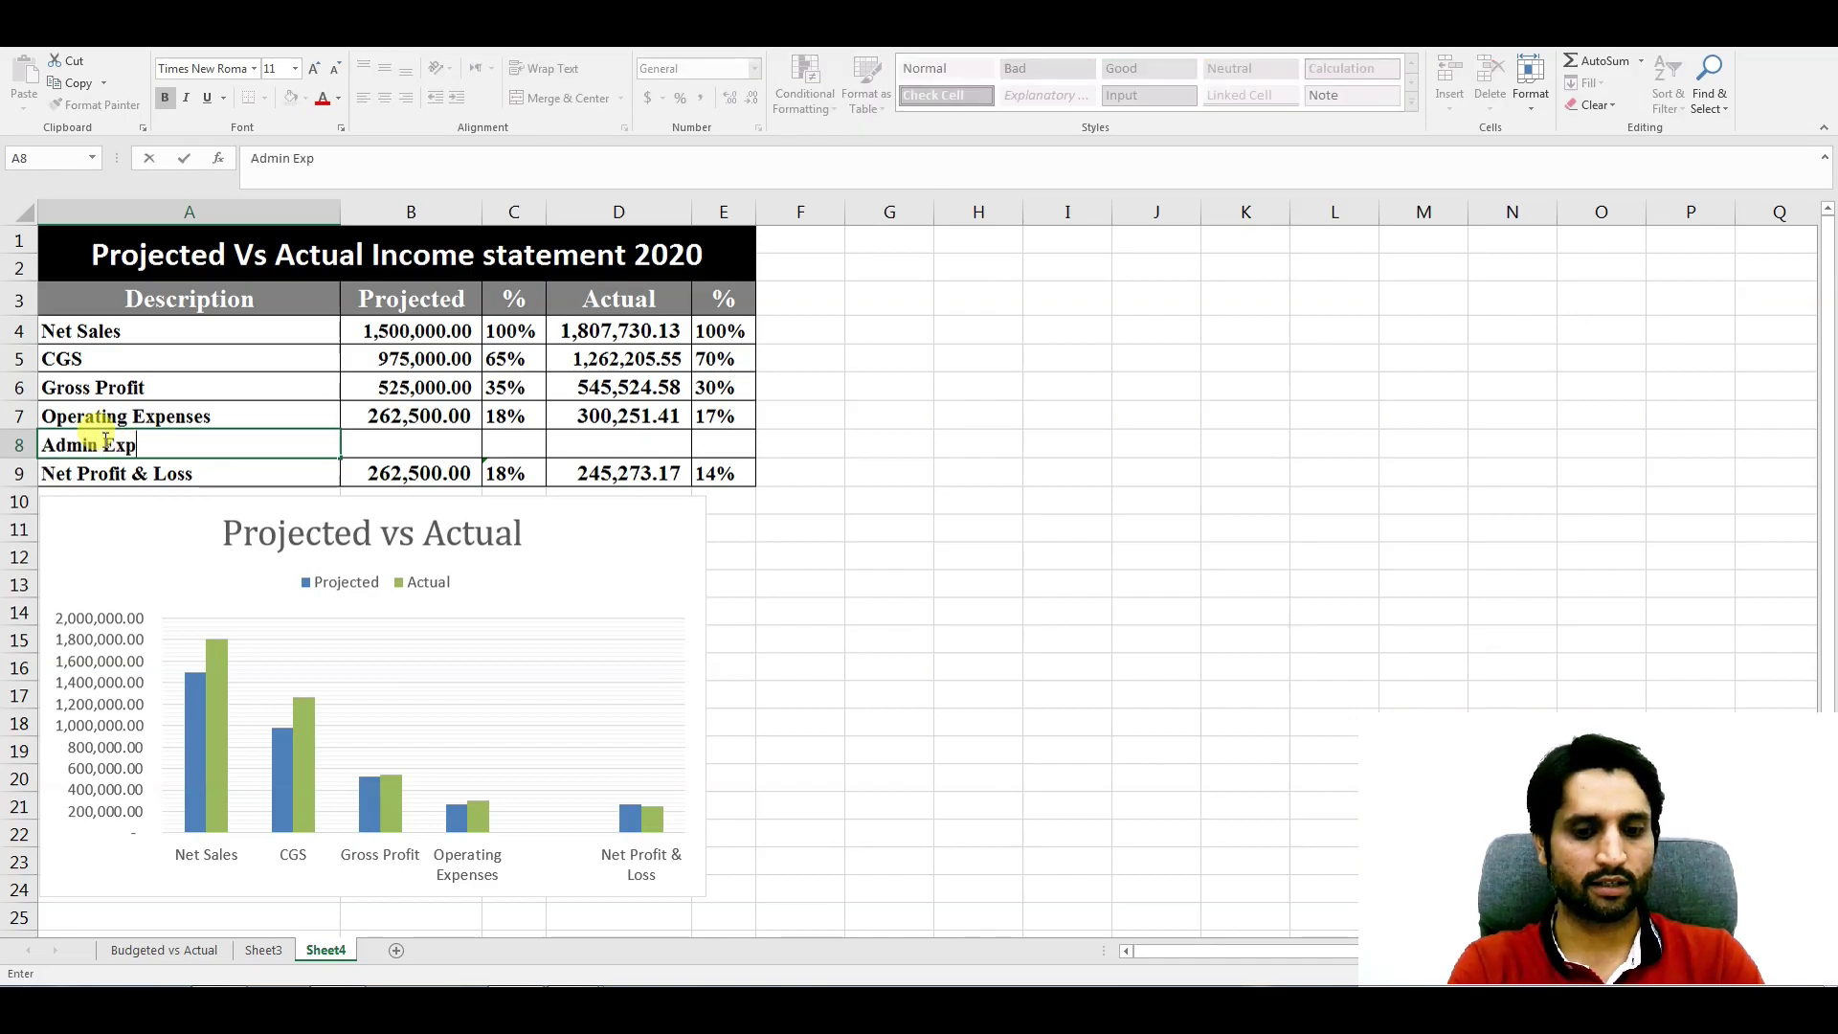
type("enses")
key("Tab")
- Copy the Operating Expenses figures B7:E7 into the Admin Expenses row
key("Up")
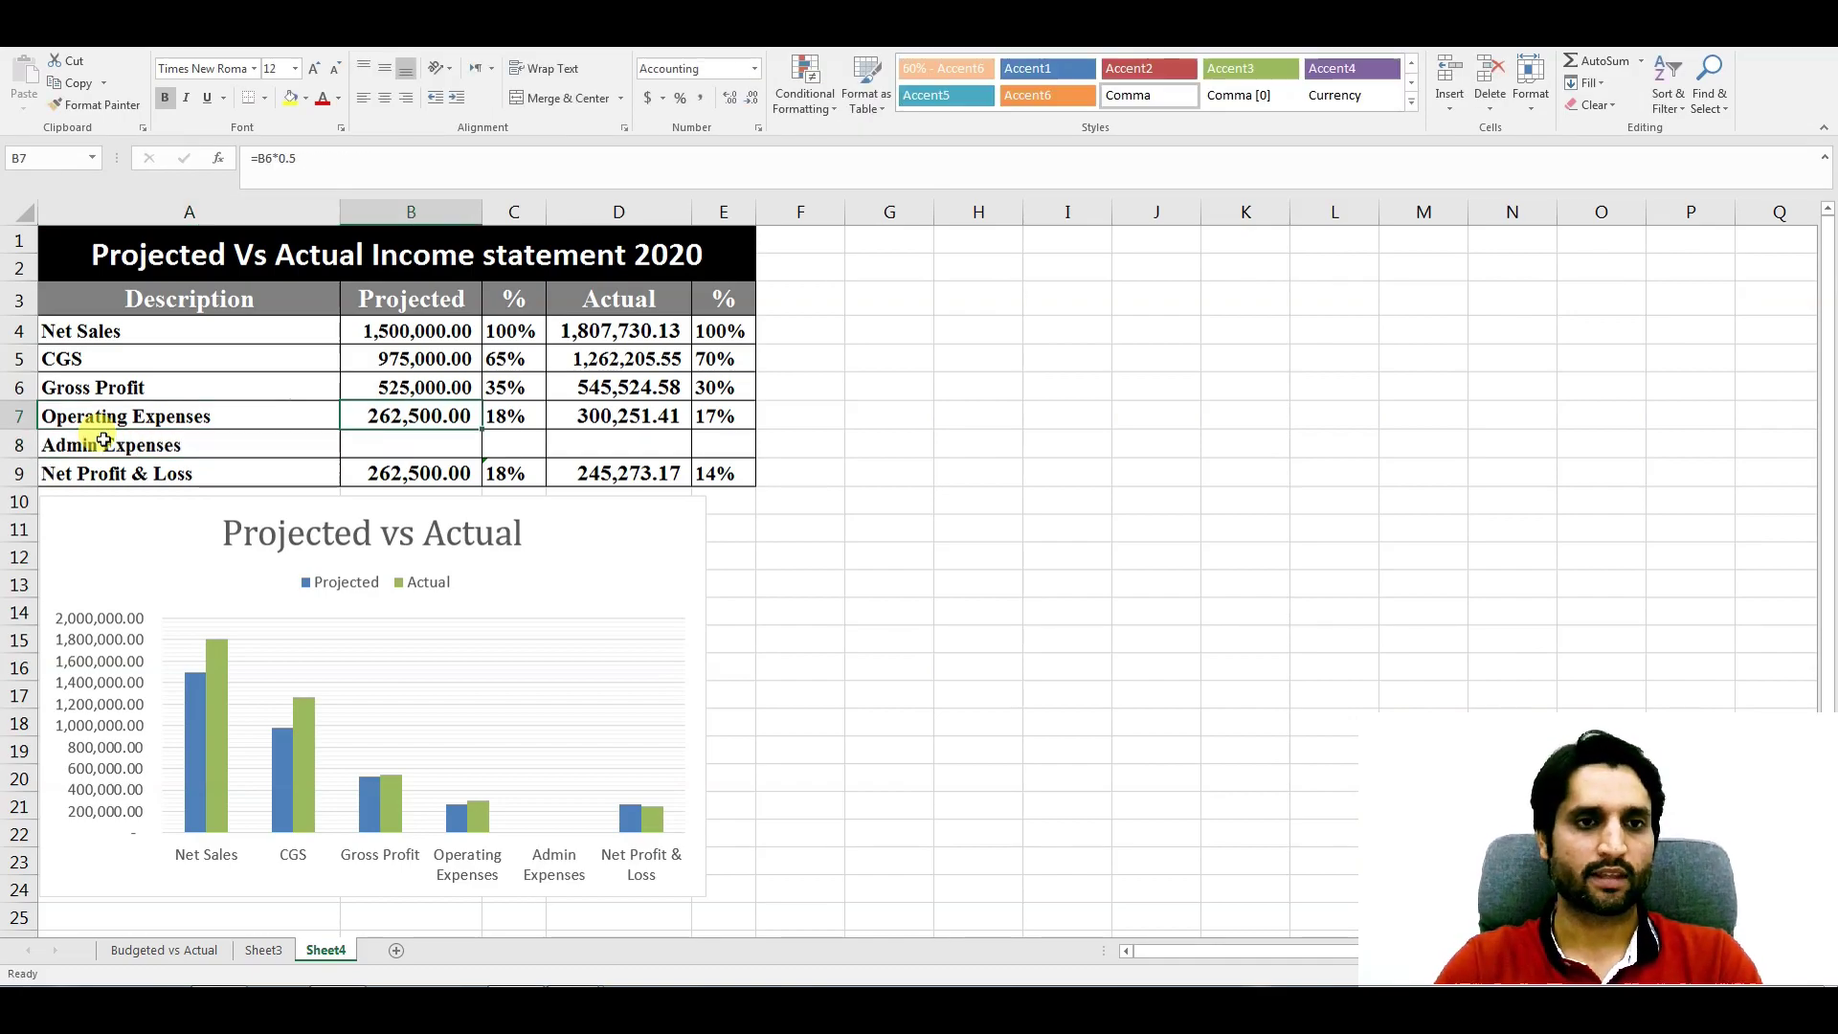
key("shift+Right")
key("shift+Right")
key("shift+Right")
key("ctrl+c")
key("Down")
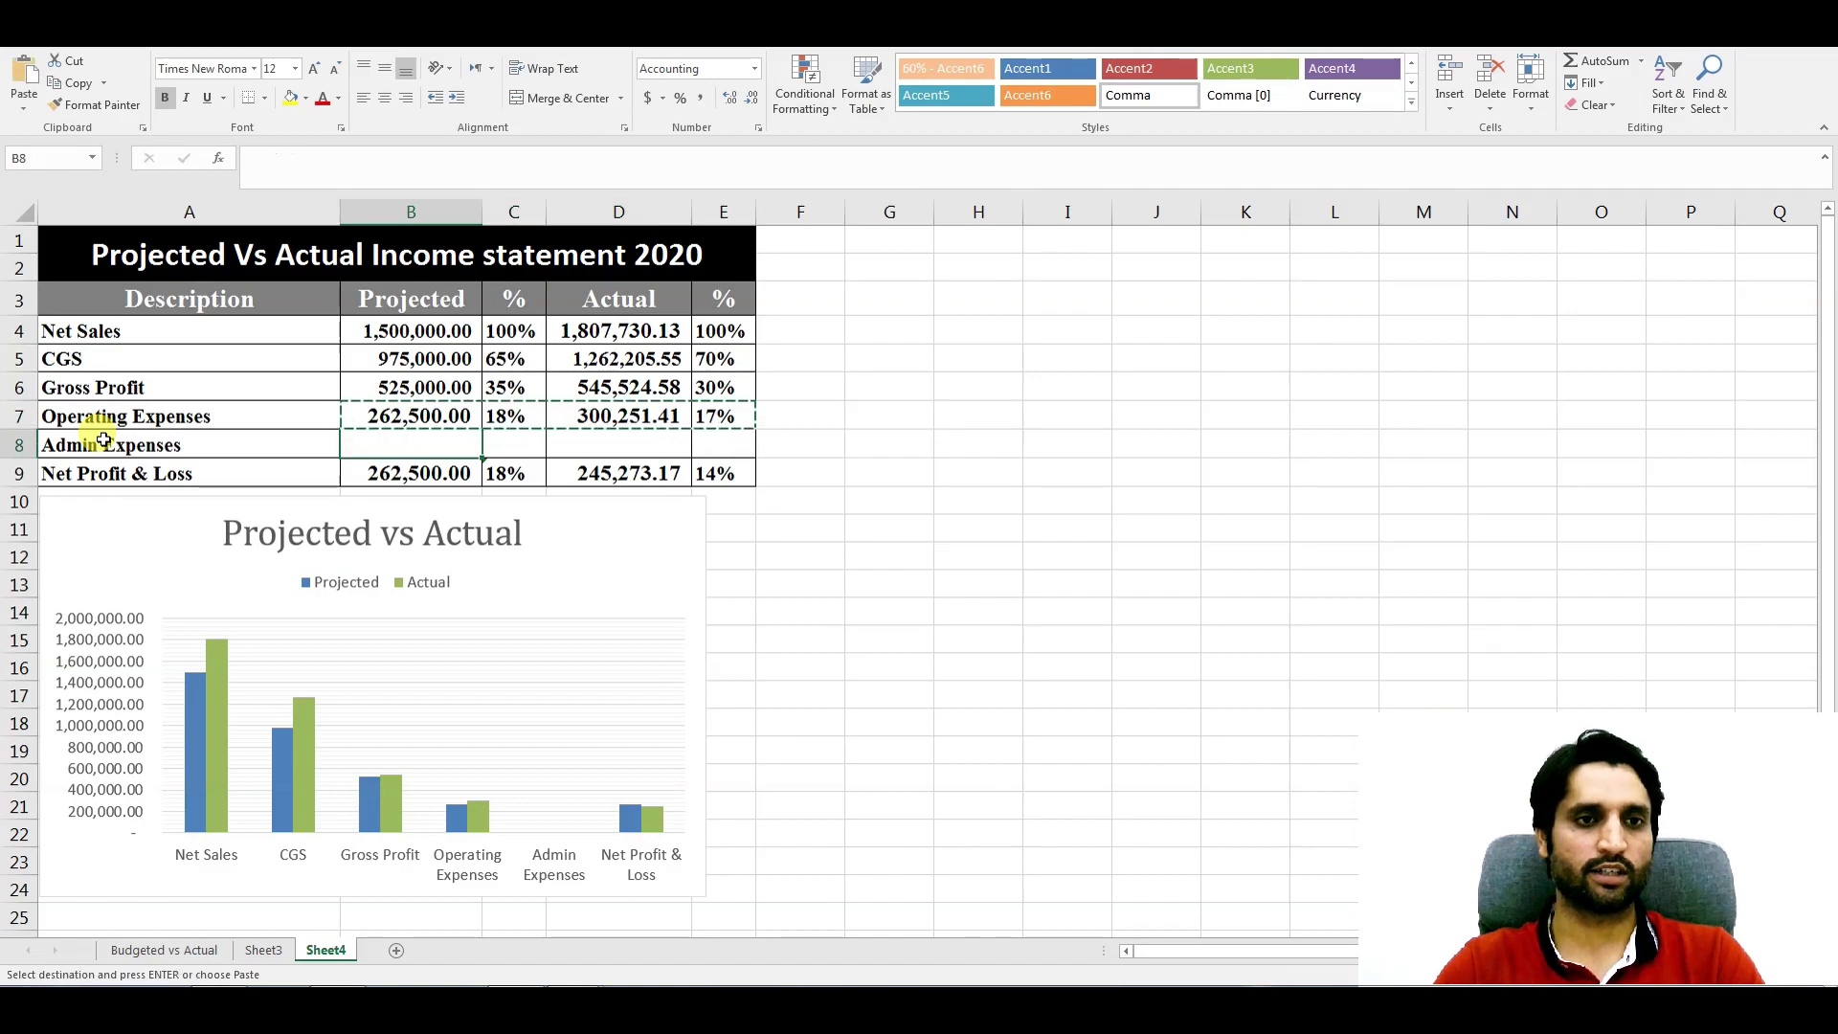
key("ctrl+v")
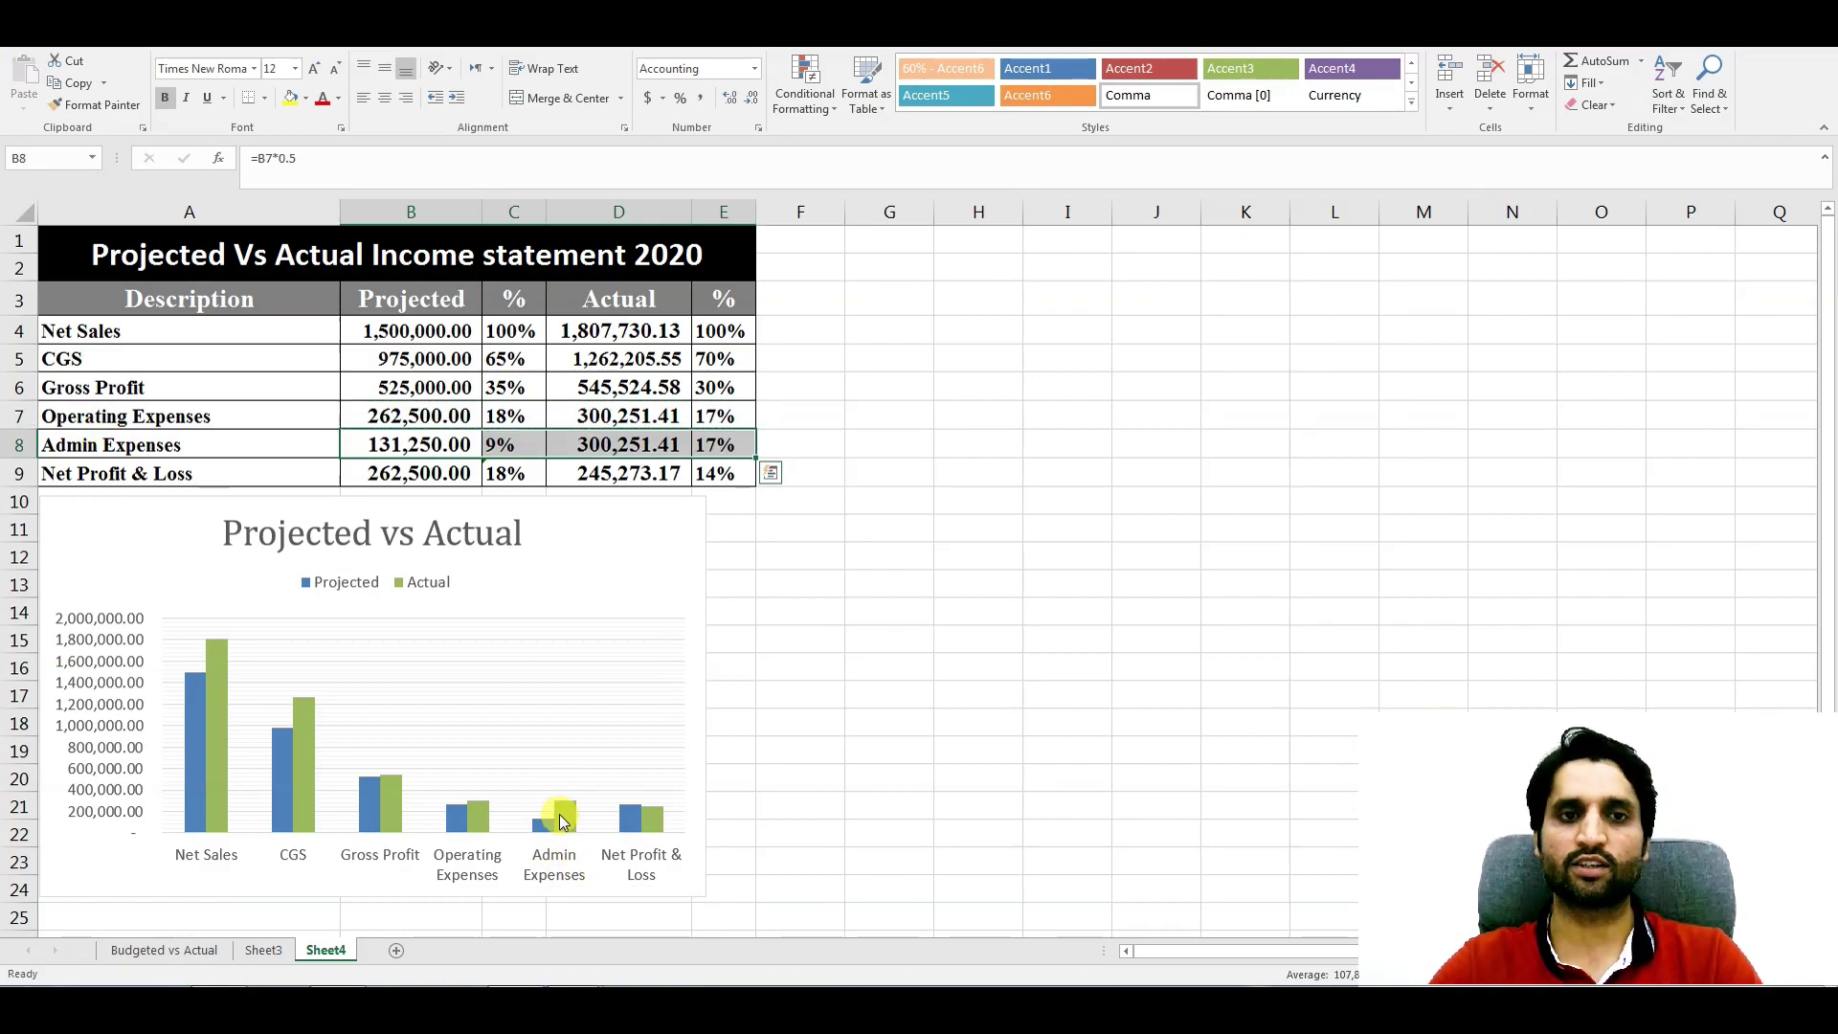
mouse_move(562, 821)
left_click(874, 580)
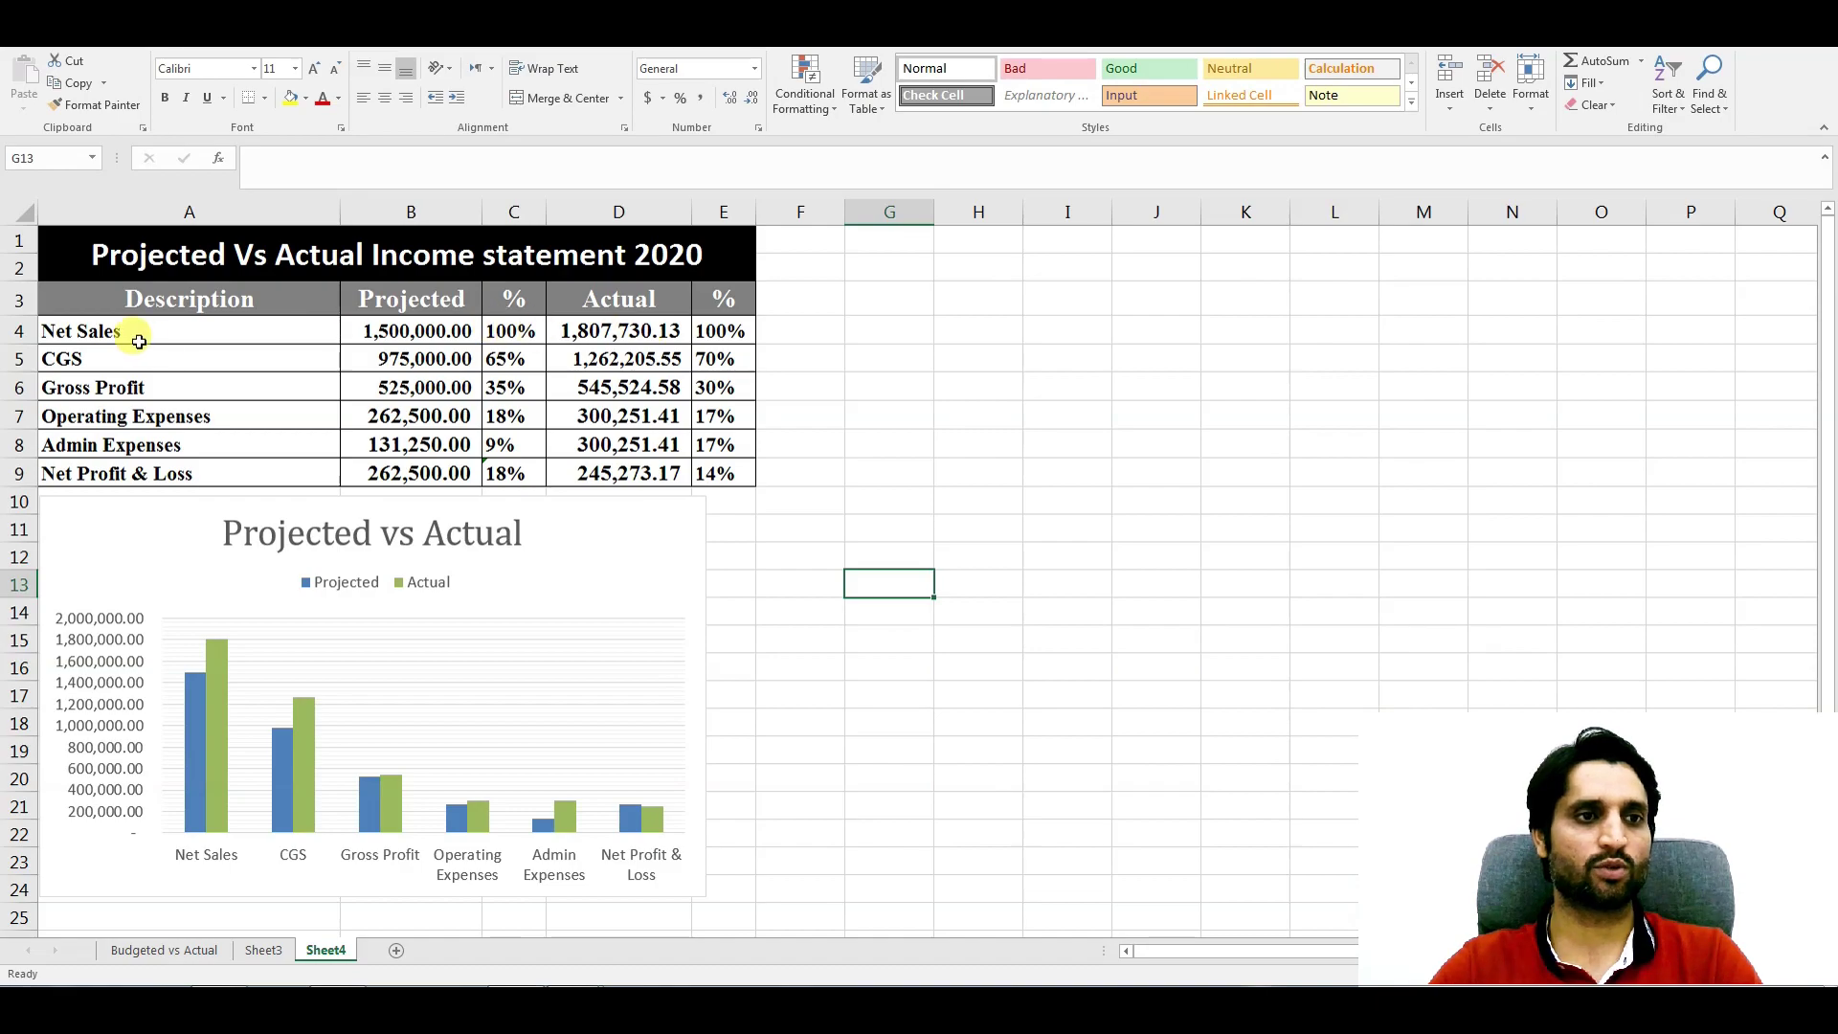
- Select the row labels A4:A9 plus the percentage columns C4:C9 and E4:E9
left_click_drag(139, 339, 213, 466)
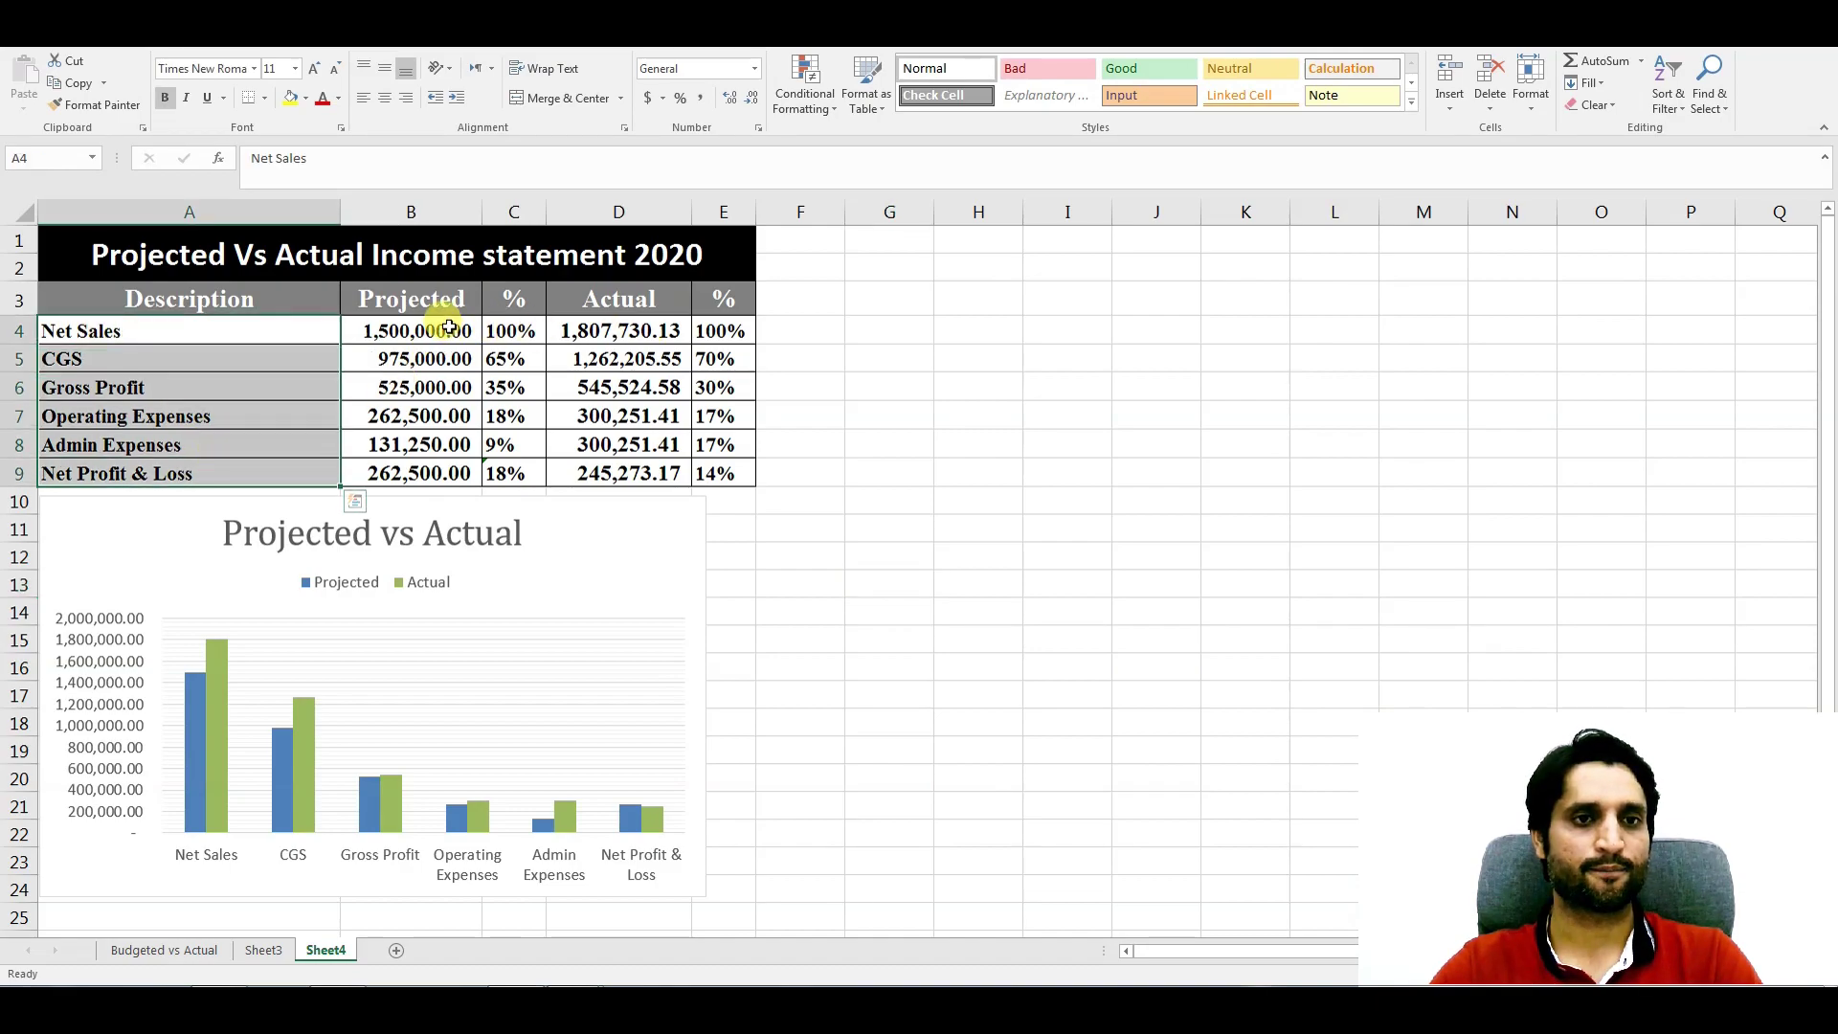
left_click_drag(448, 327, 429, 457)
left_click_drag(120, 330, 173, 477)
left_click_drag(507, 330, 501, 472)
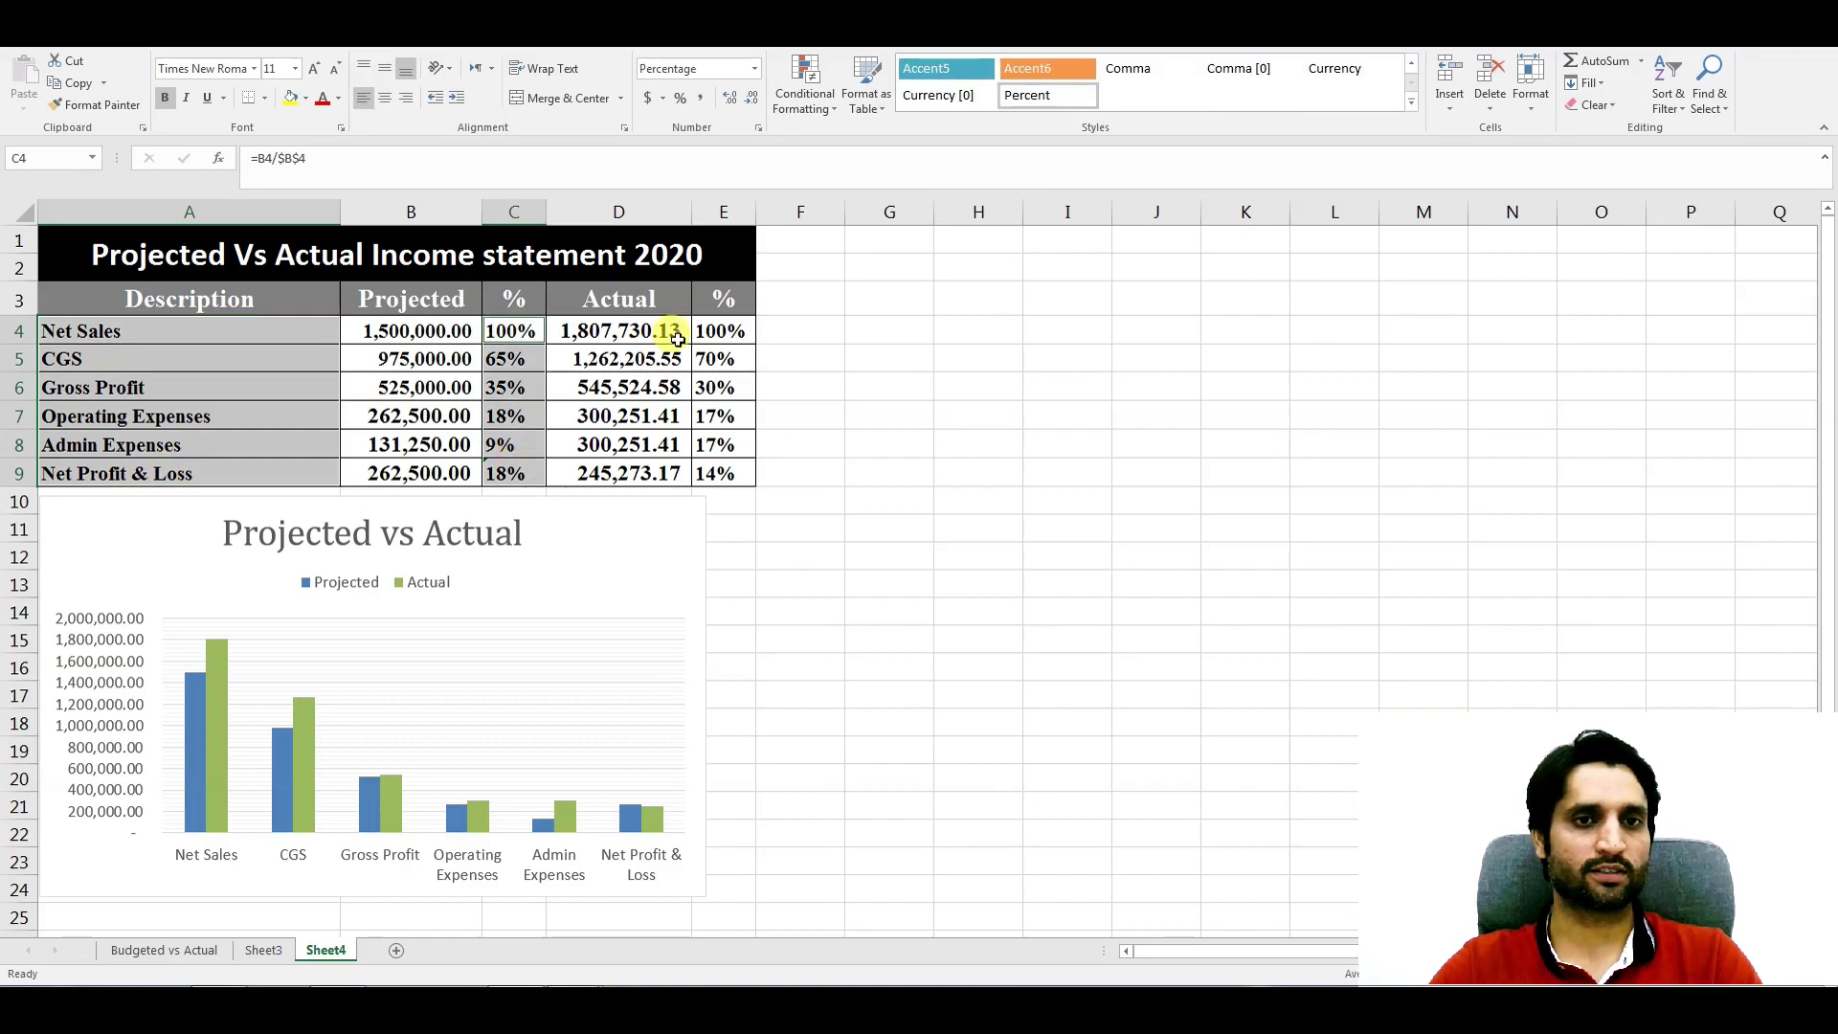
left_click_drag(713, 331, 718, 472)
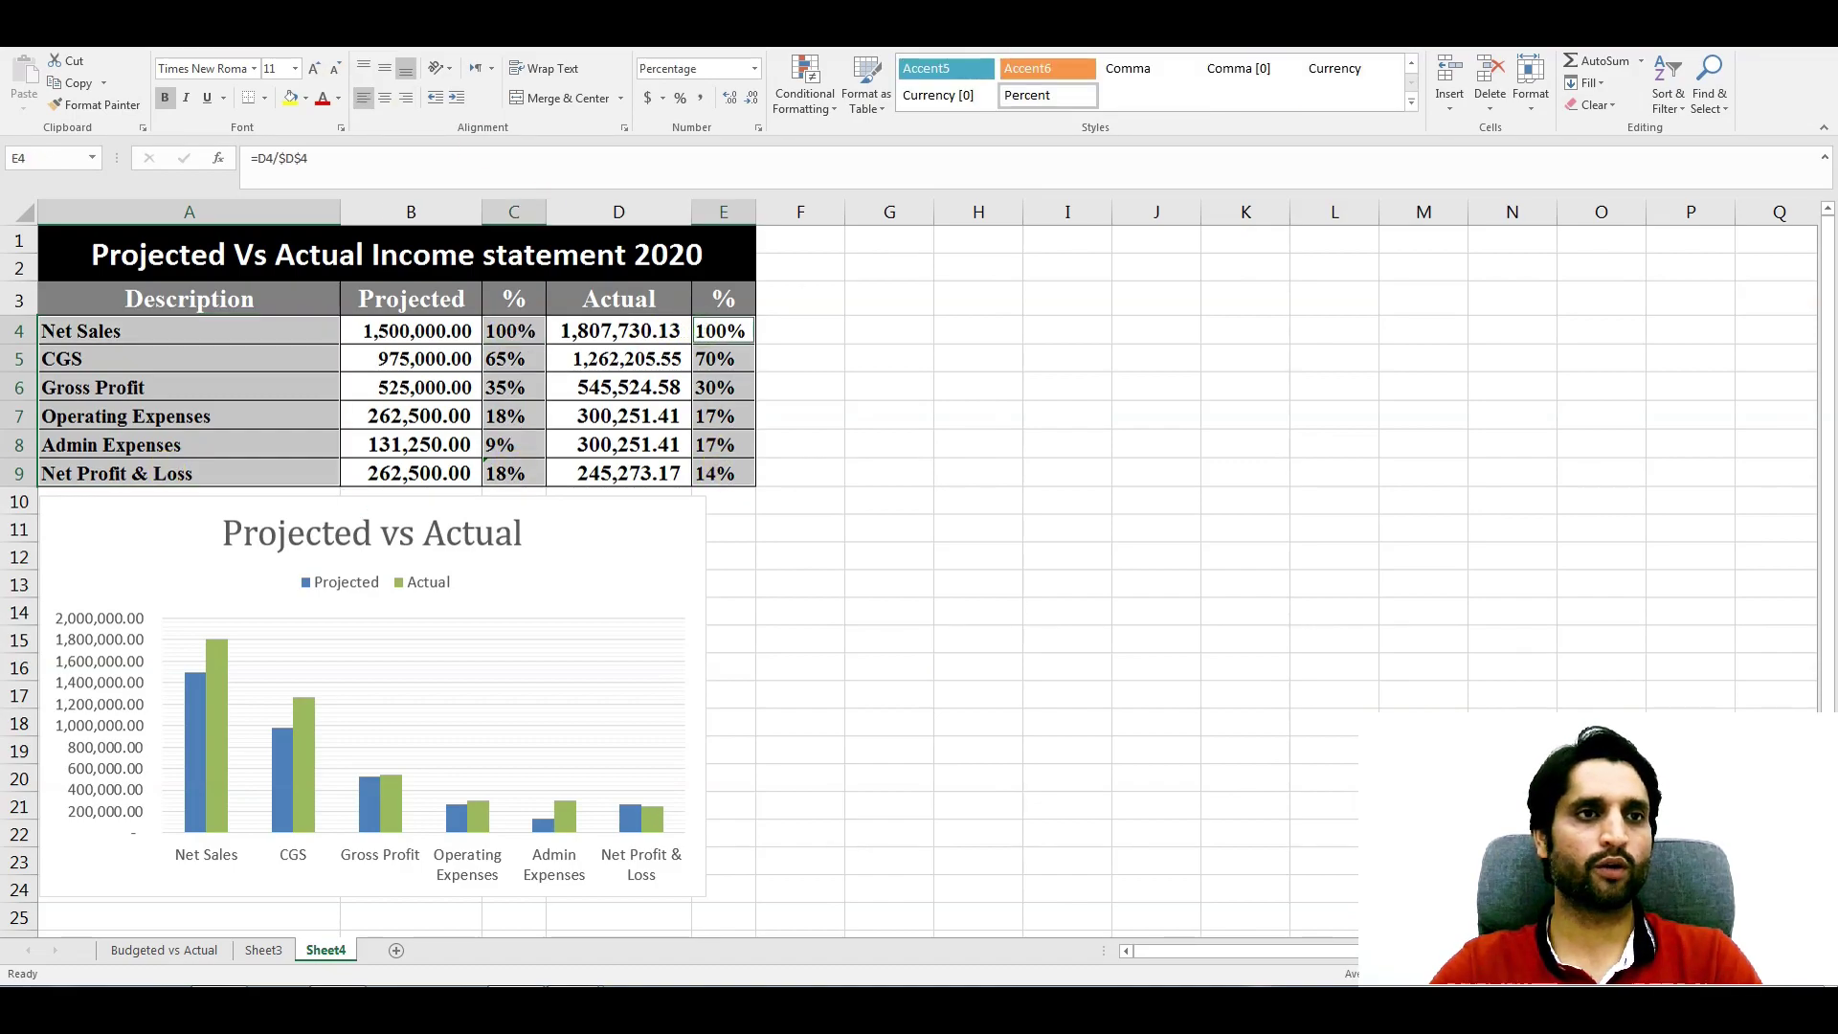
- Insert a clustered column chart of the percentages and fit it beside the first chart
left_click(100, 29)
left_click(729, 61)
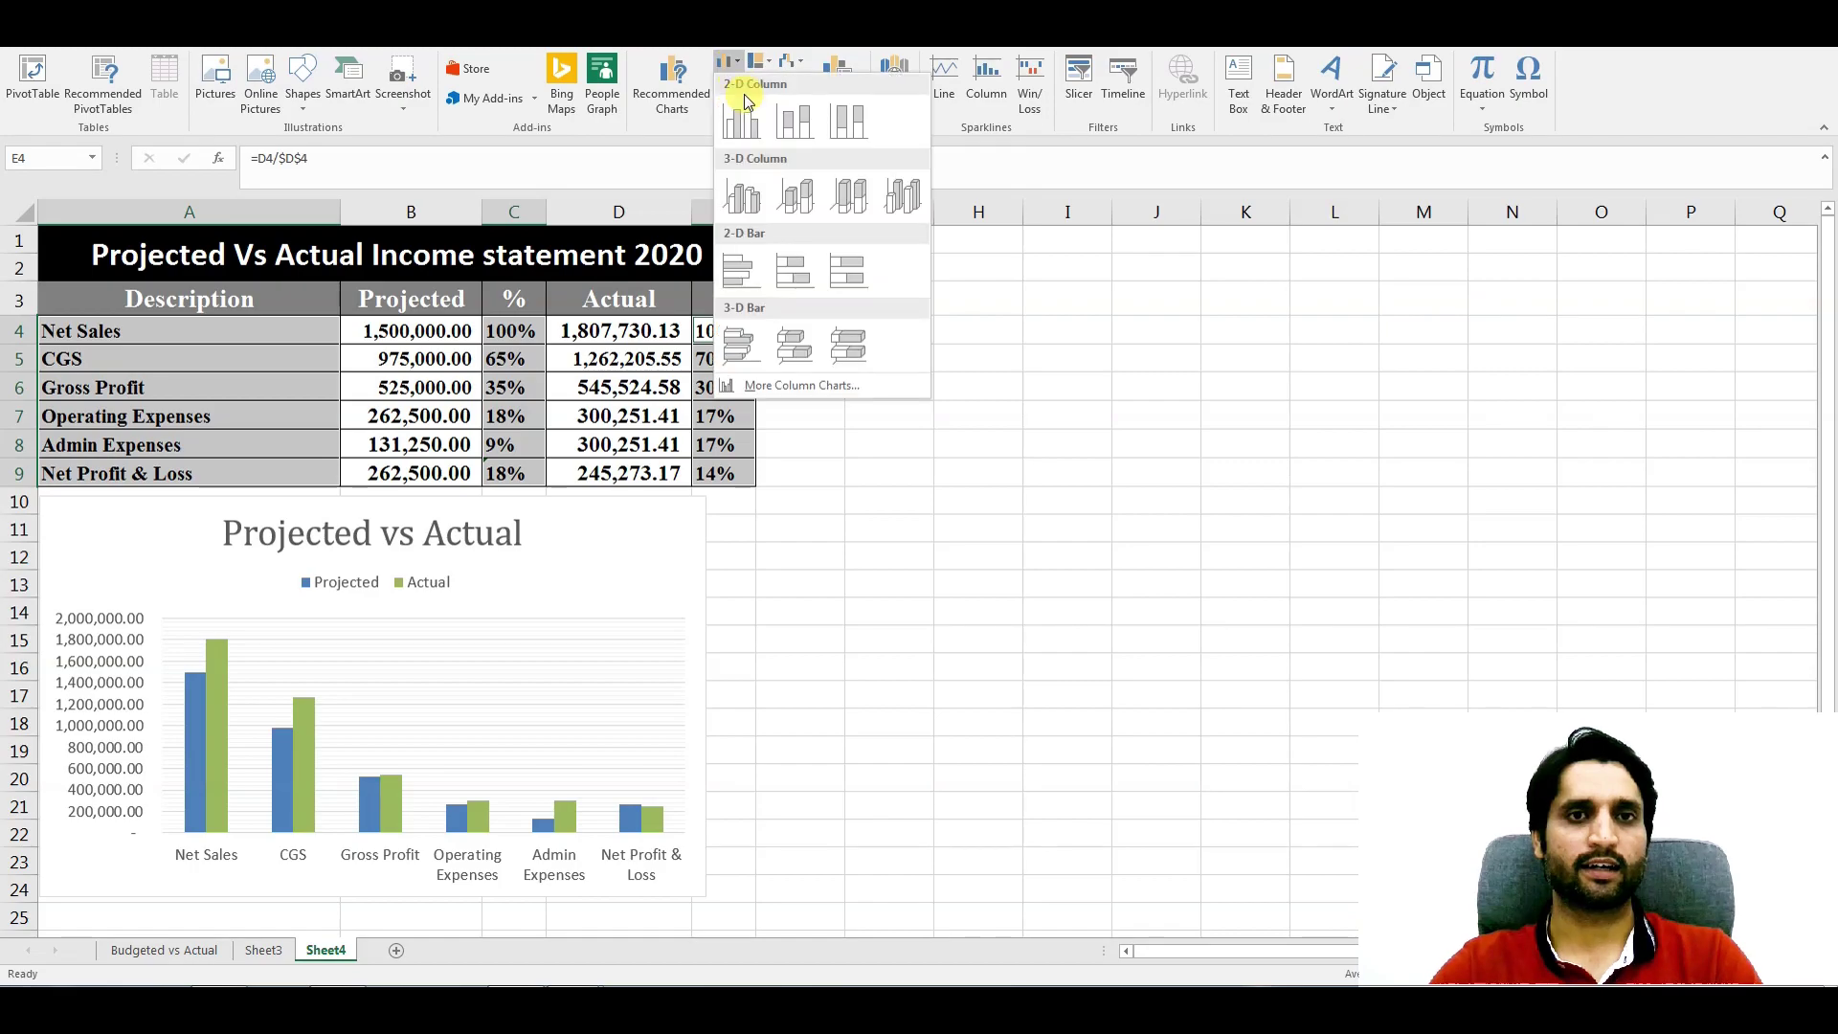
left_click(742, 117)
left_click_drag(1082, 423, 1193, 539)
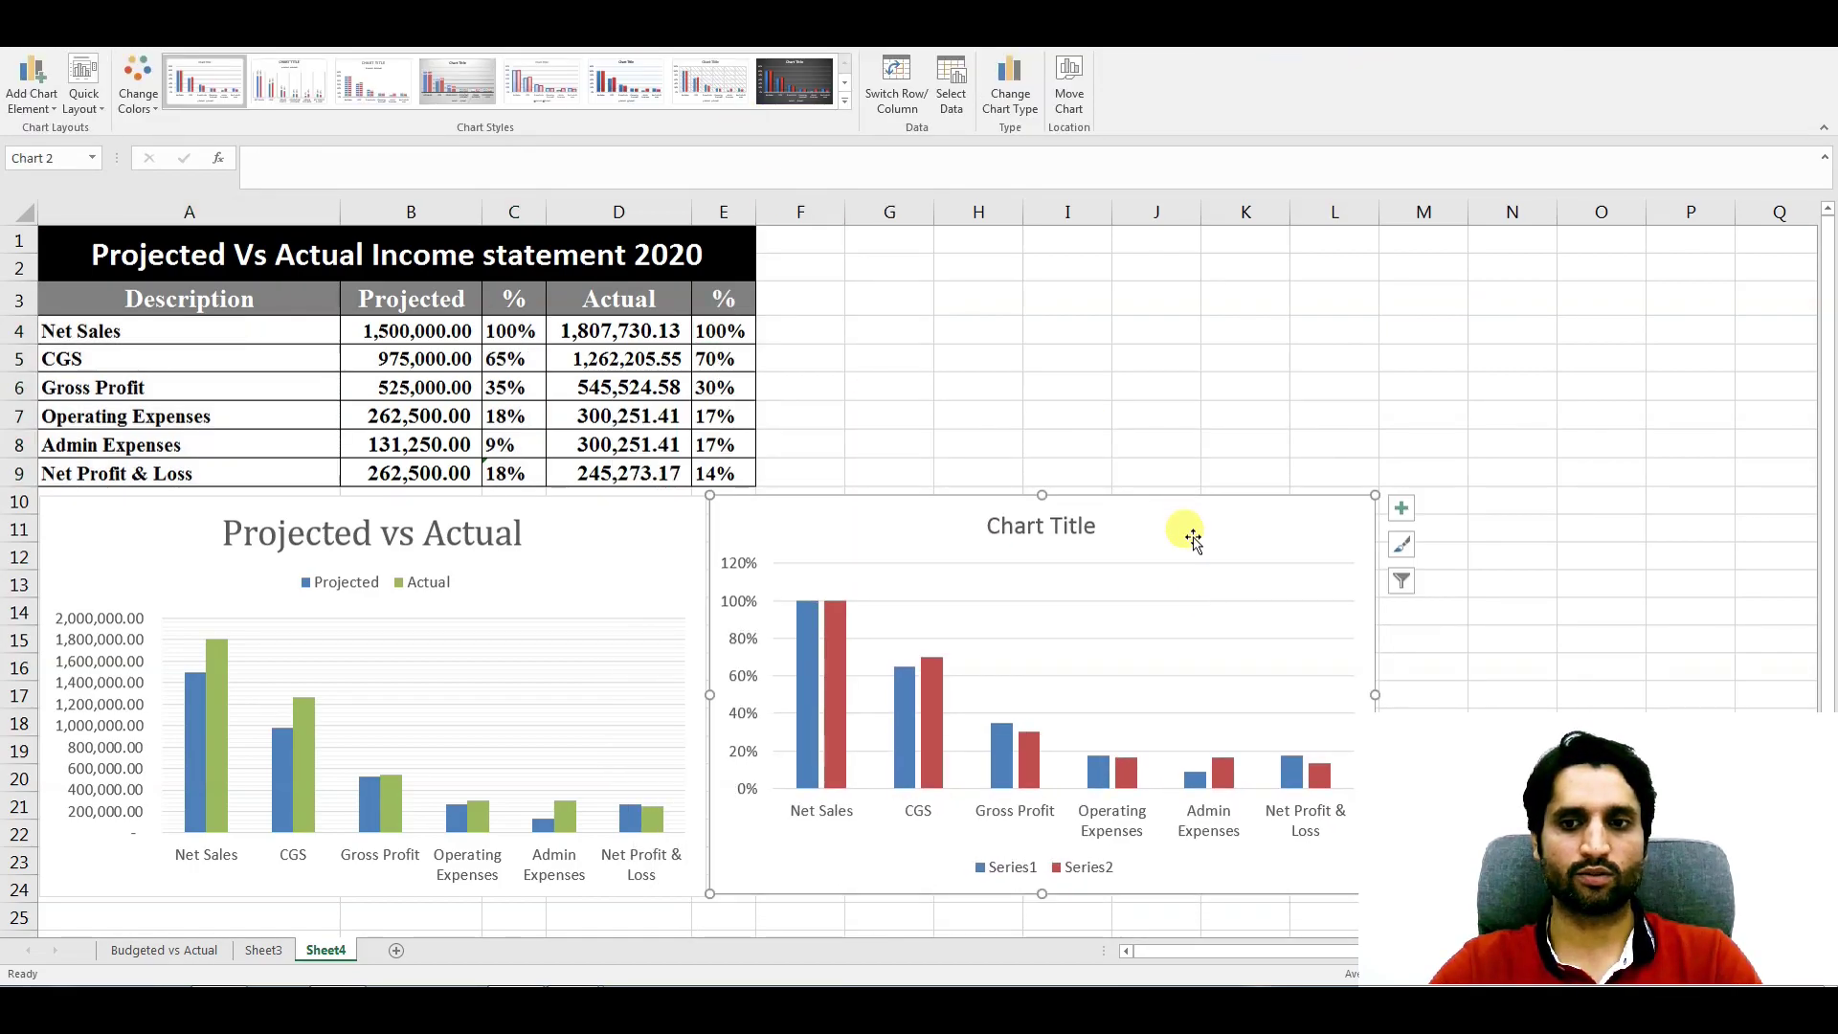
left_click_drag(1374, 694, 1336, 698)
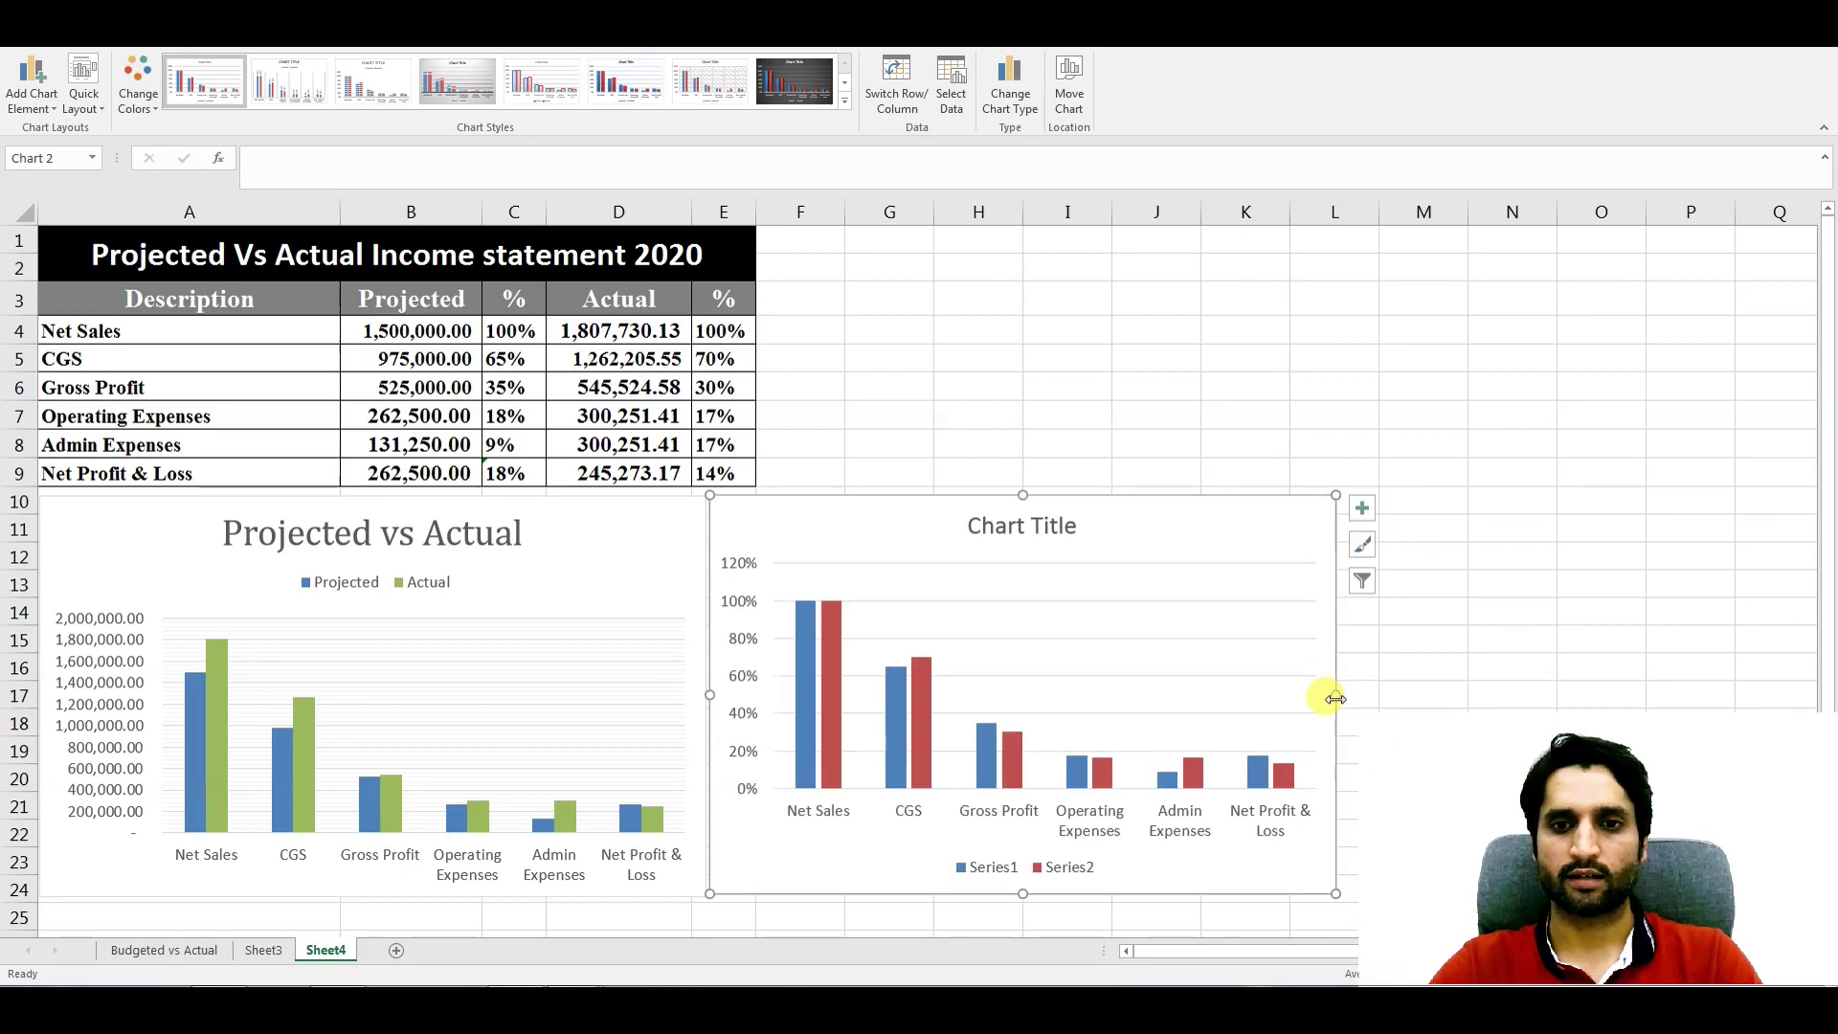
- Replace the new chart's placeholder title with 'Projected vs Actual'
left_click(1060, 529)
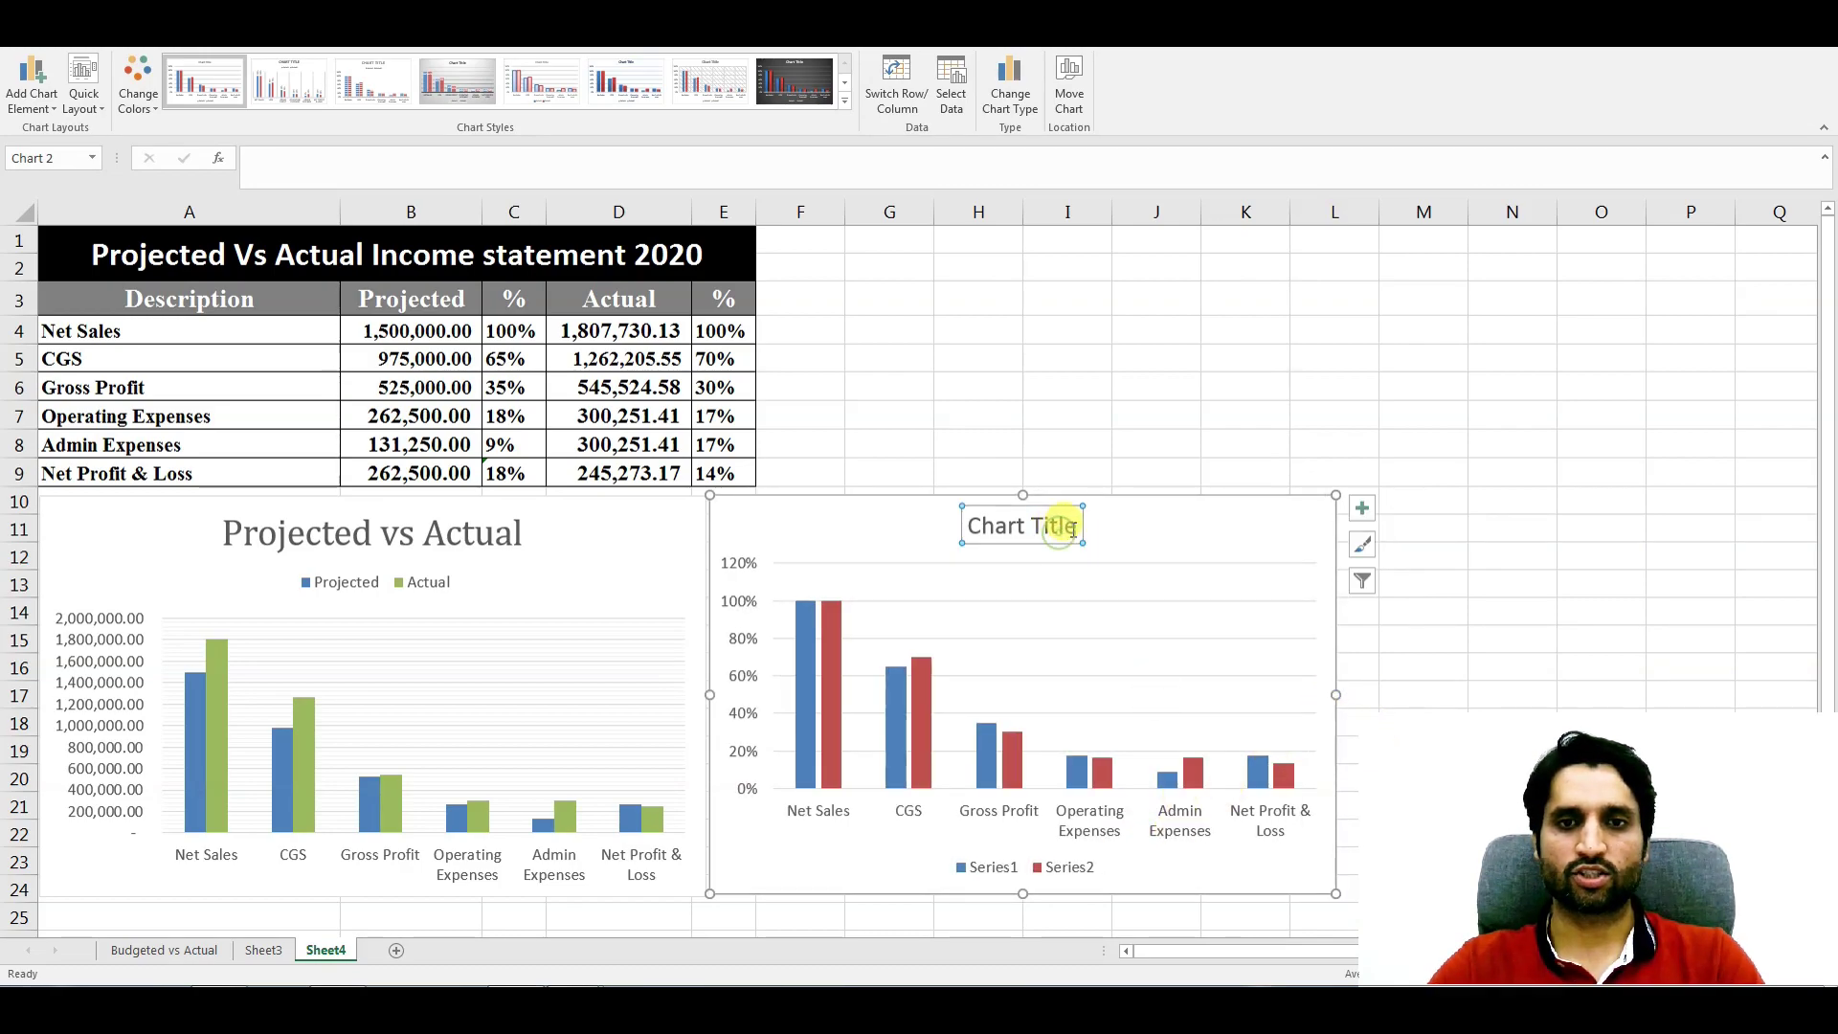
left_click_drag(1072, 529, 962, 525)
type("Pr")
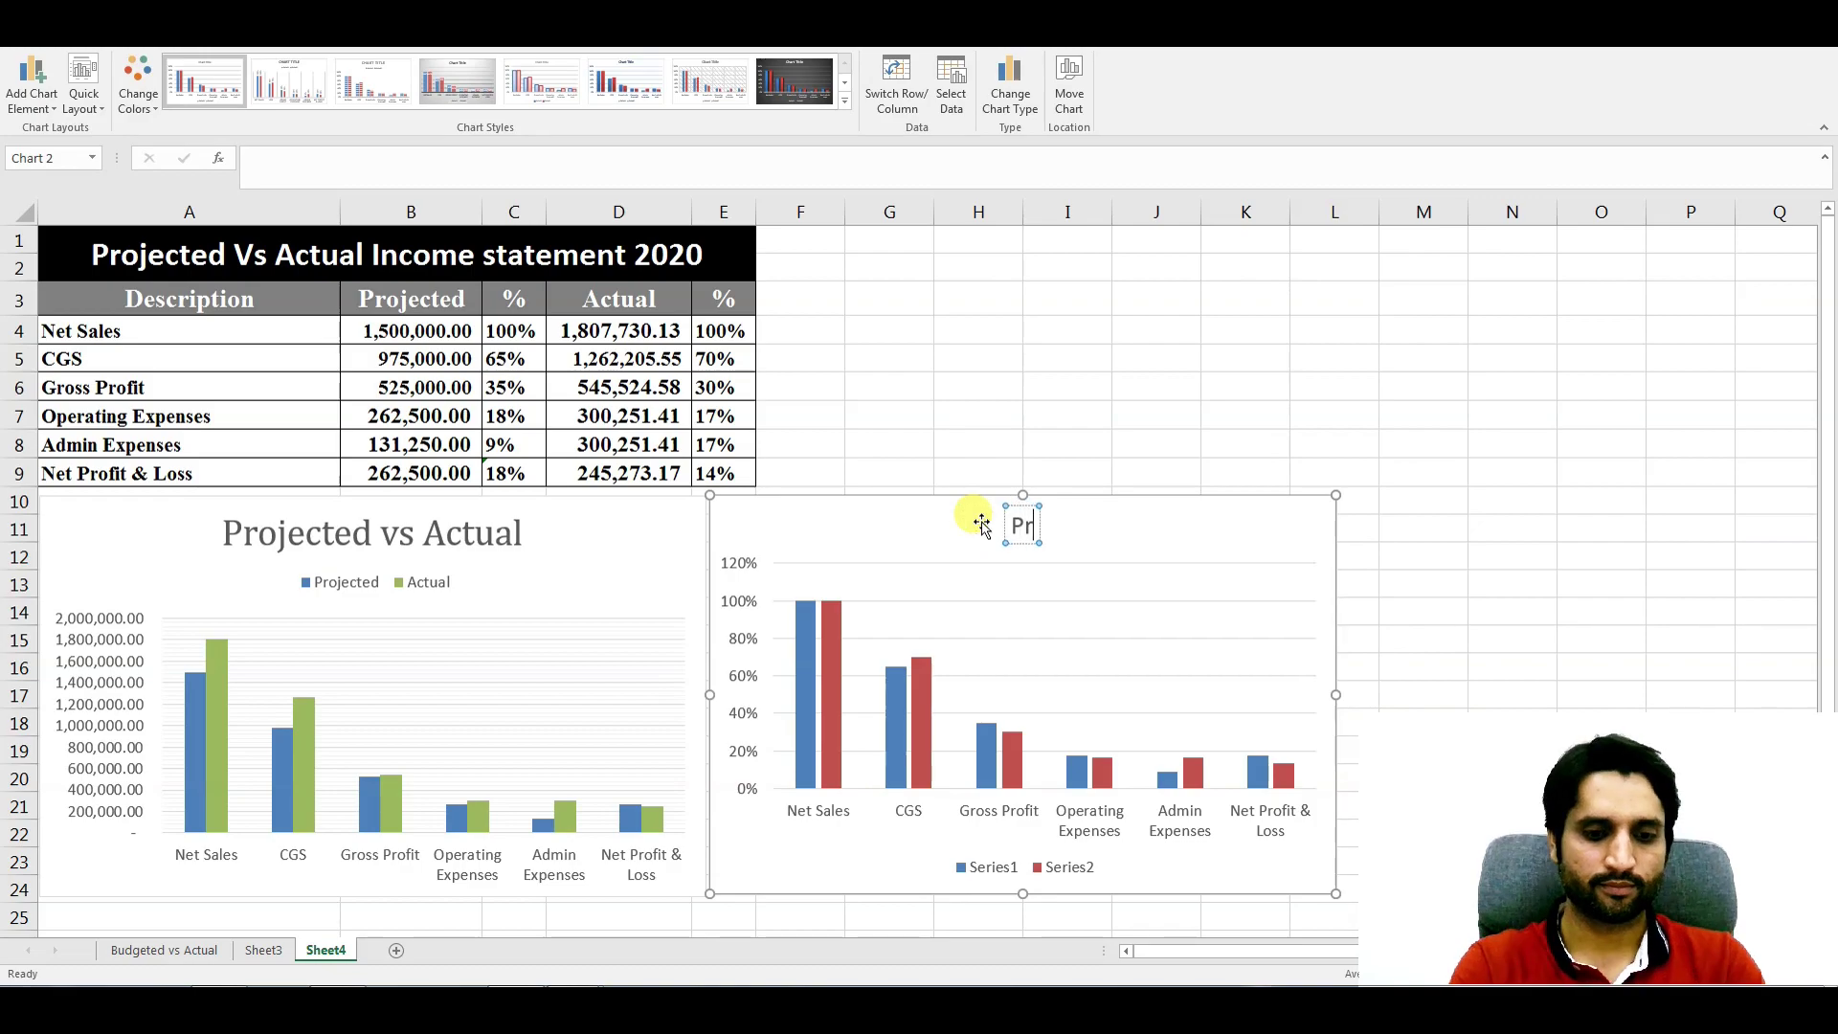
type("ojected vs")
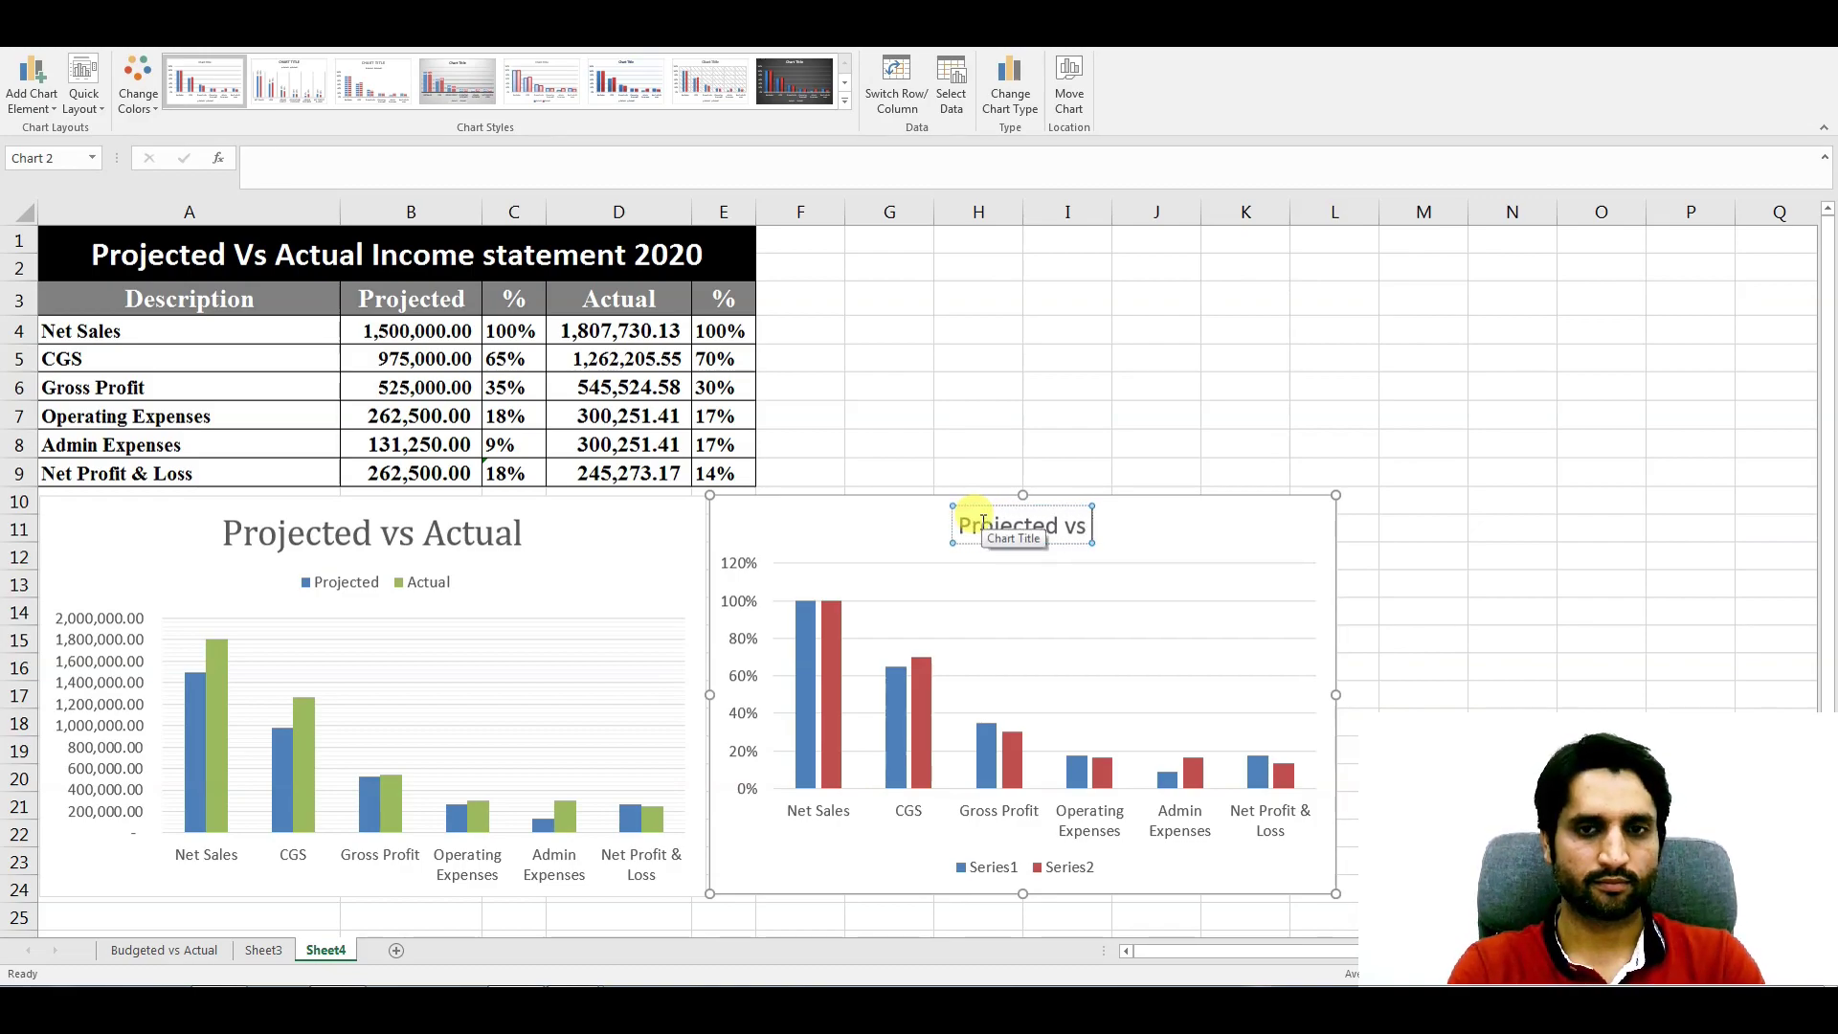
type(" Actual")
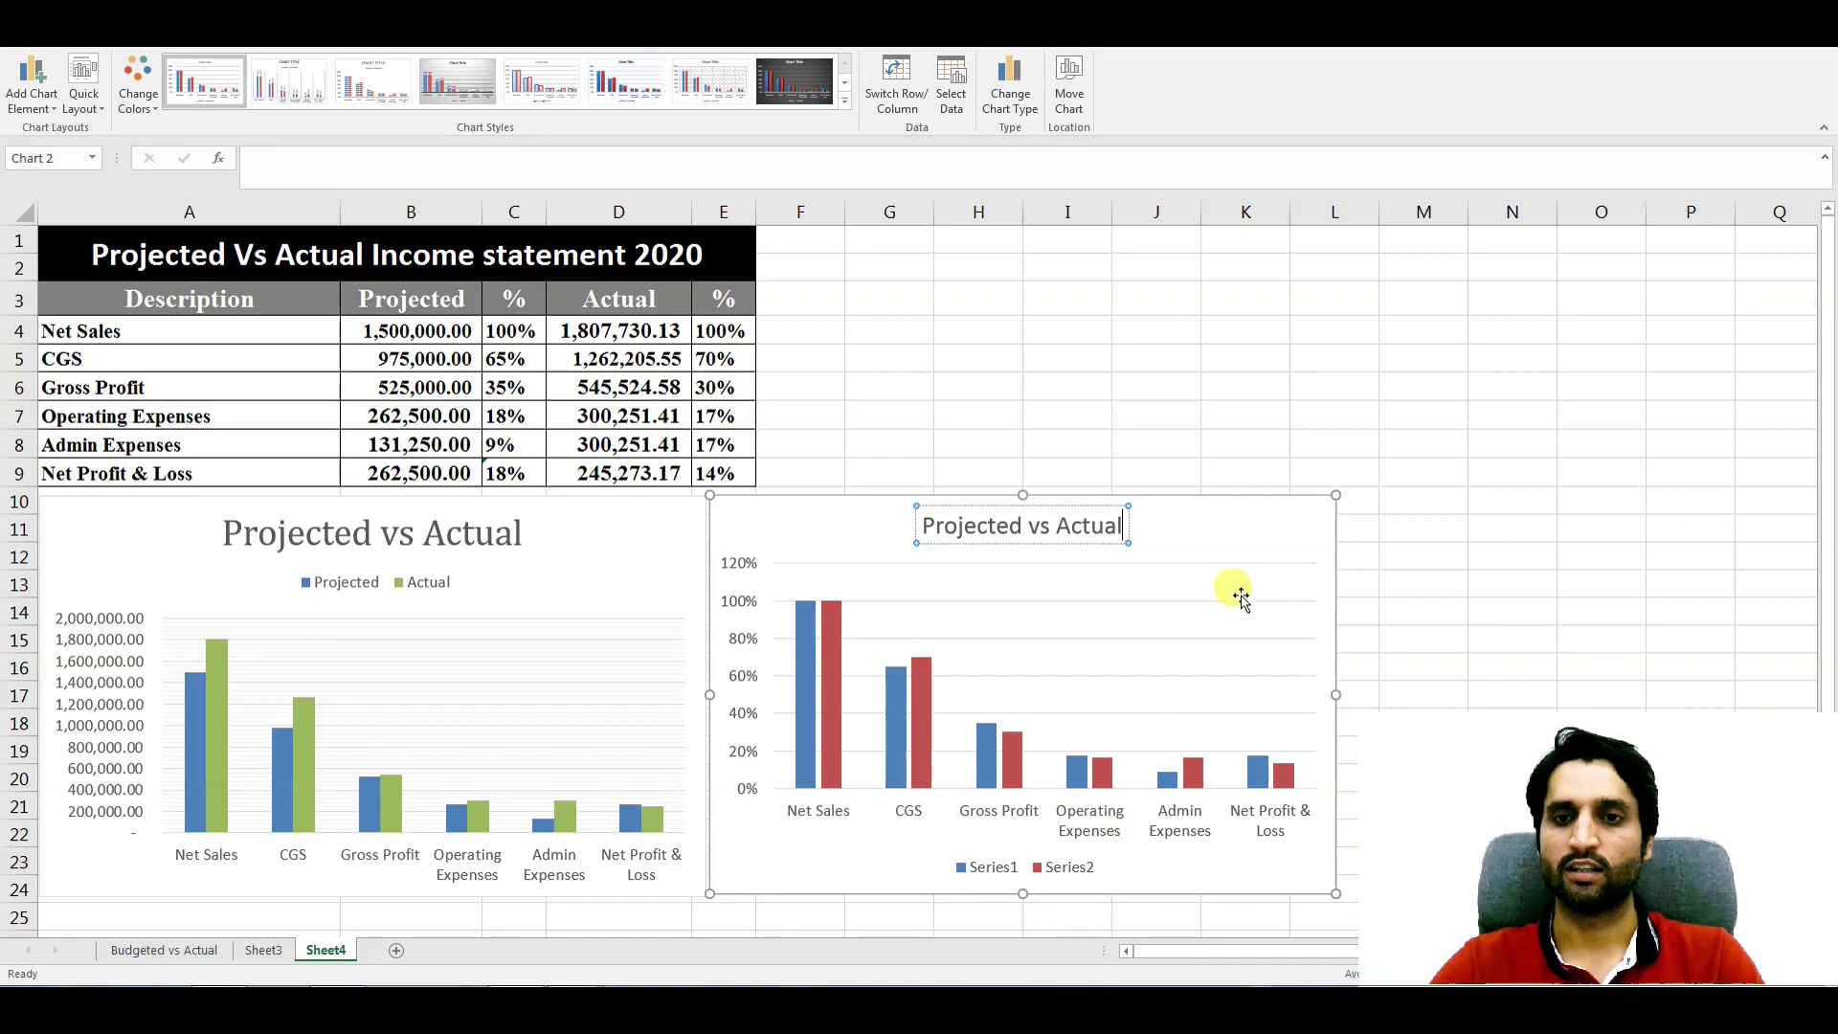
- Rename the percentage chart's Series1 to Projected
left_click(1259, 529)
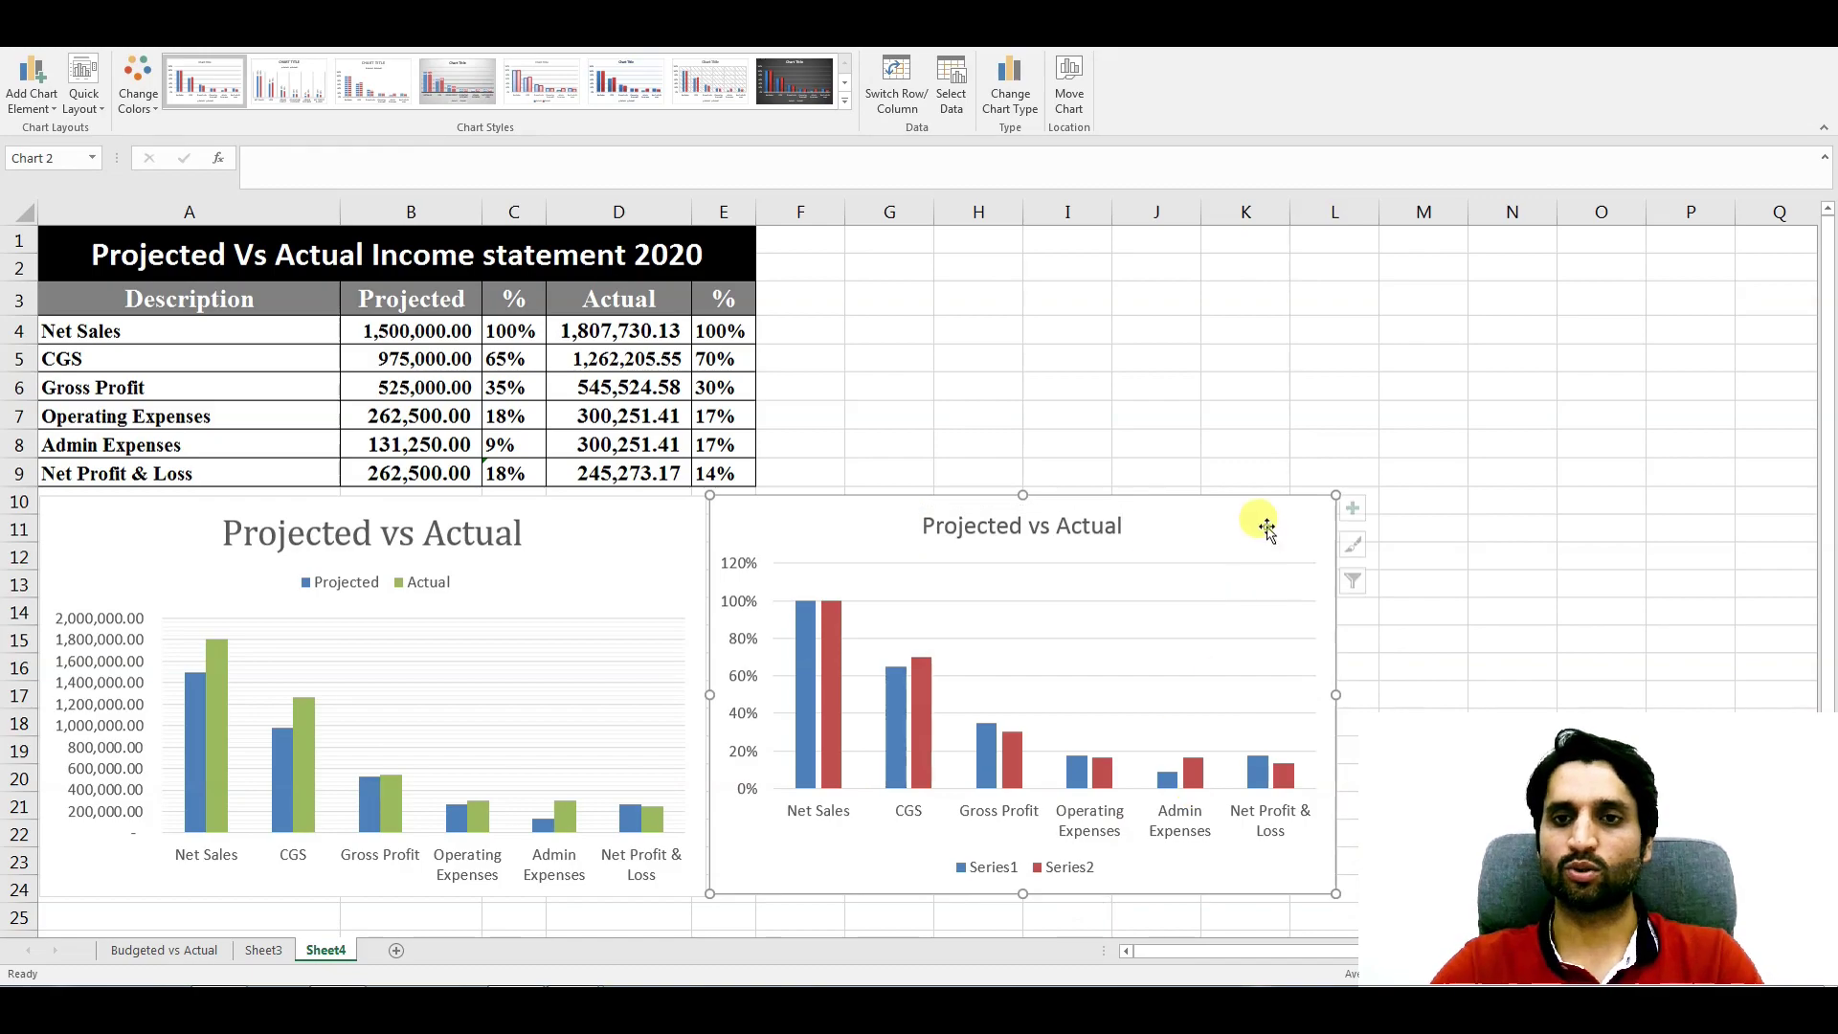
left_click(1363, 582)
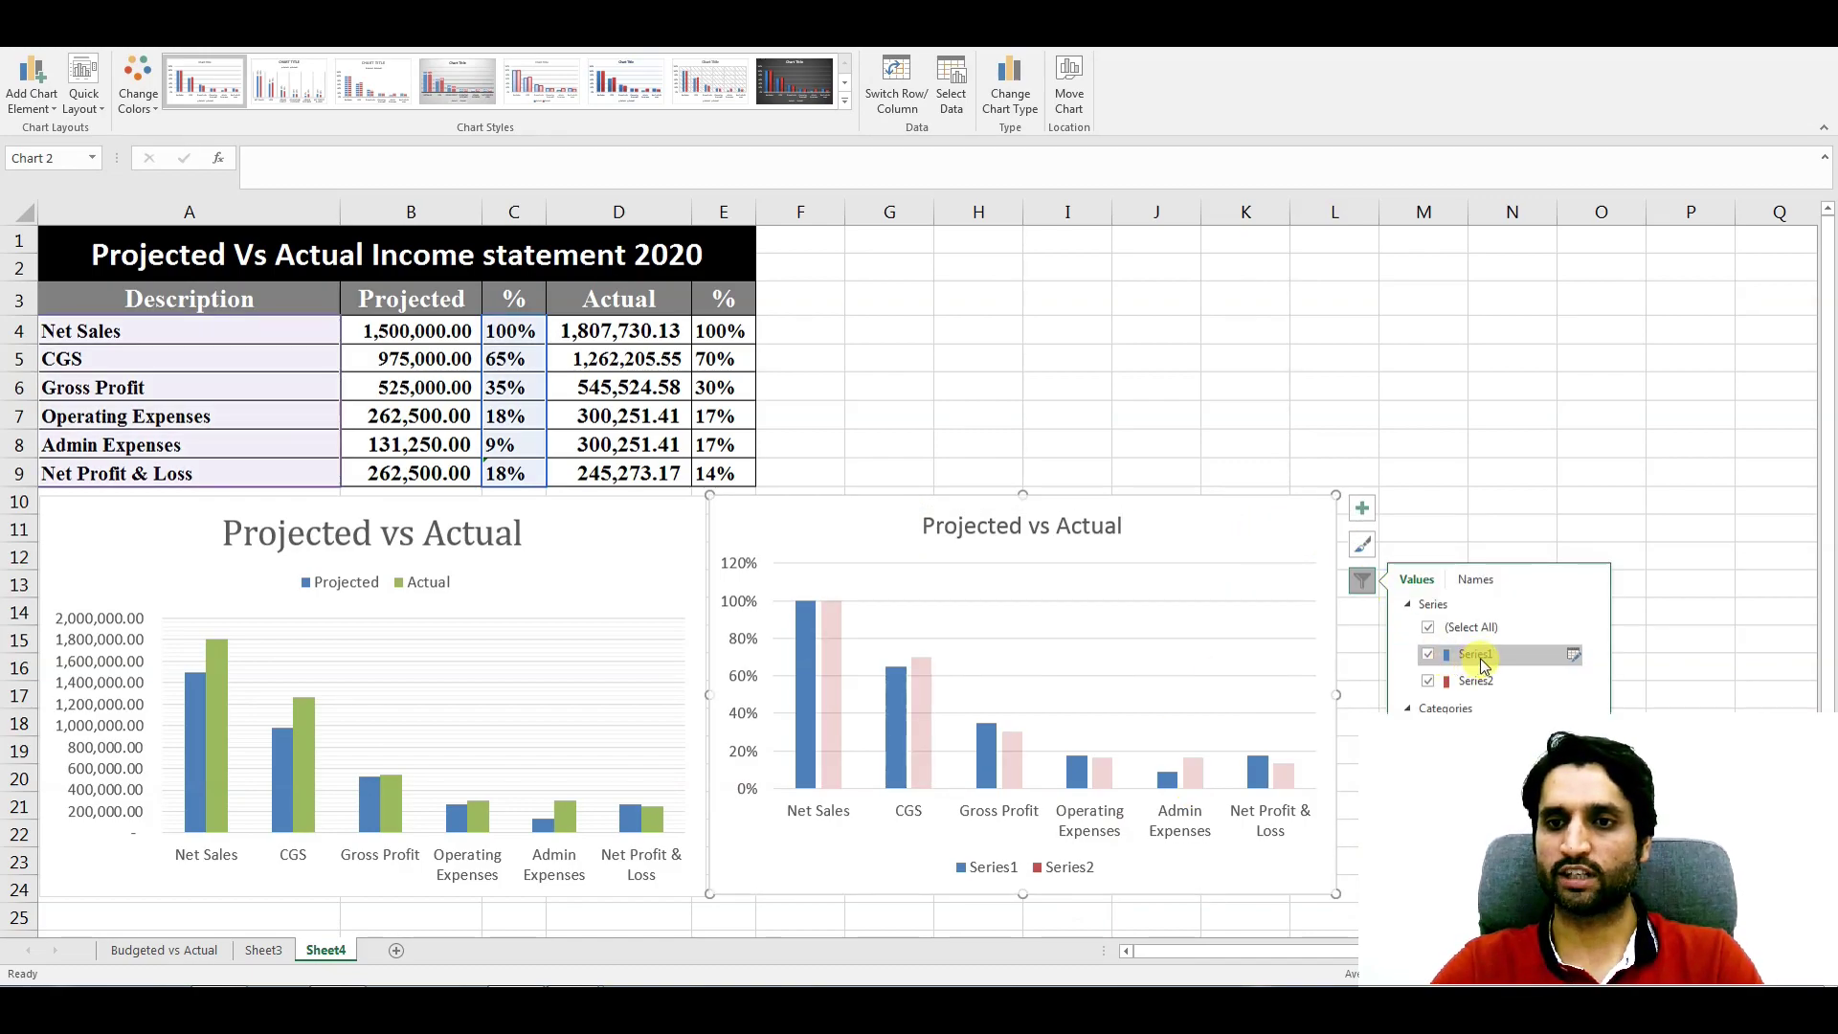
left_click(1573, 654)
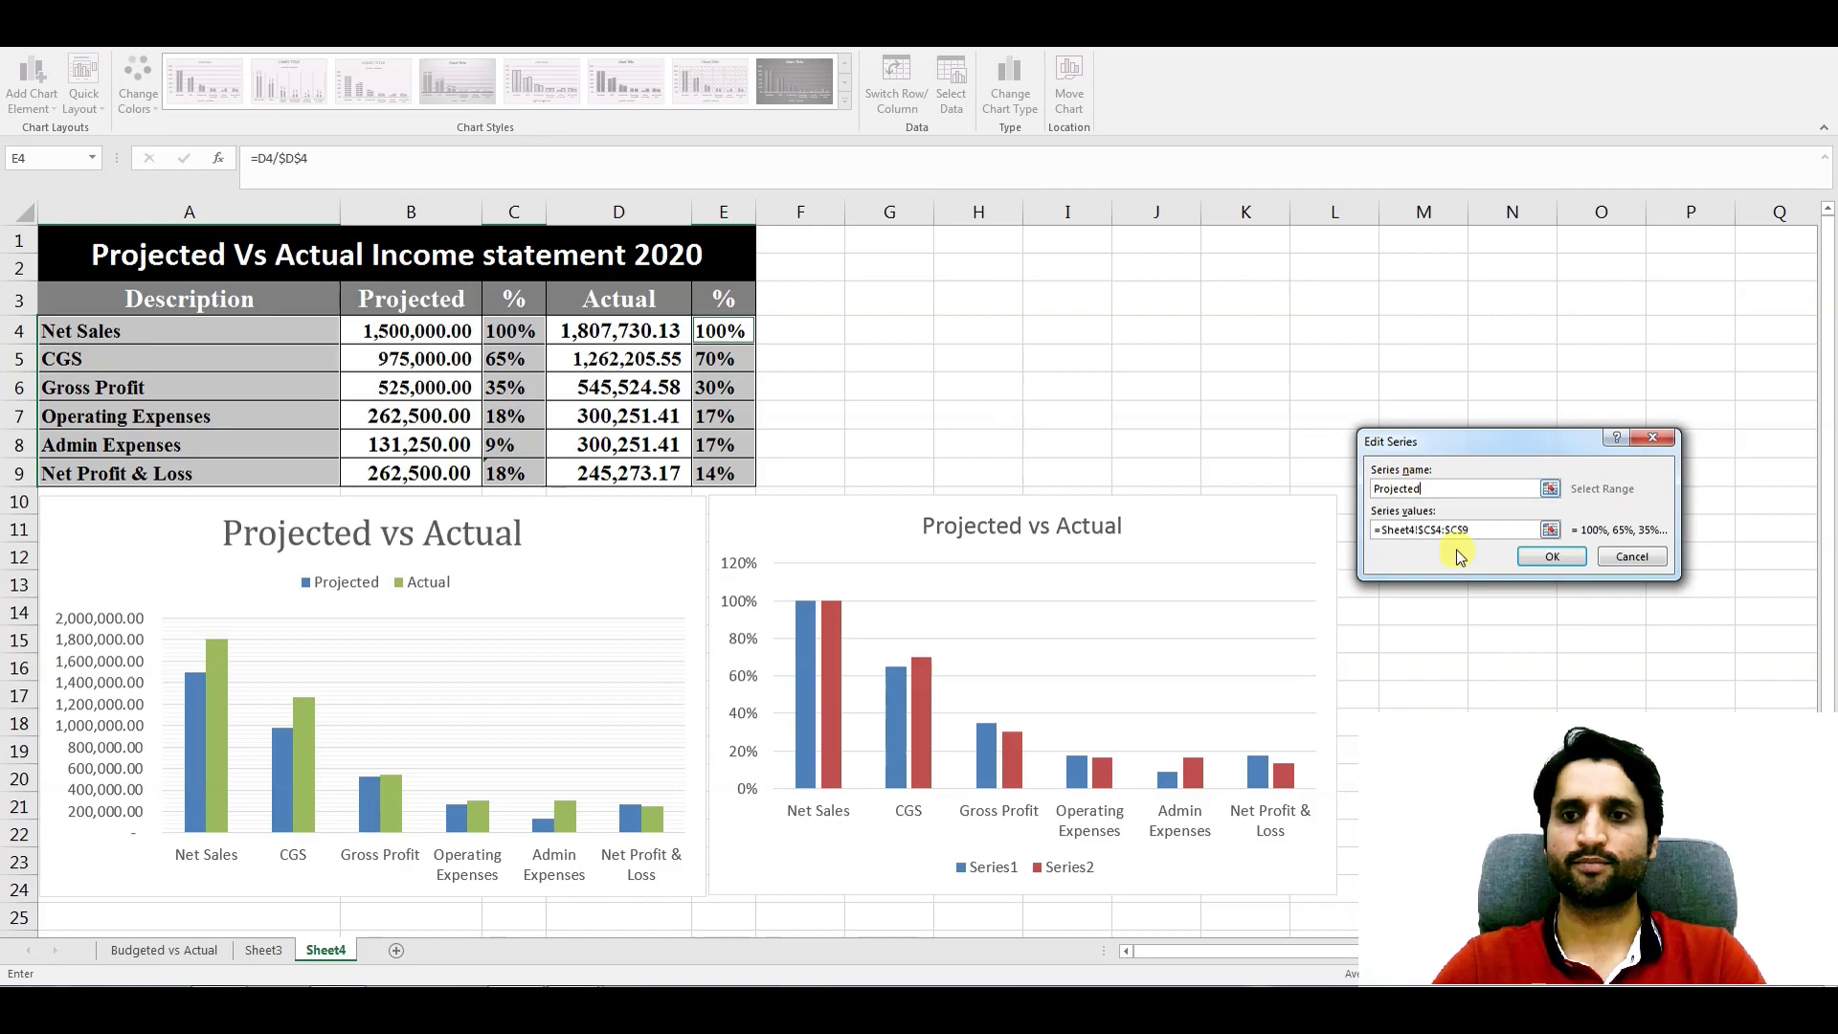
left_click(1552, 556)
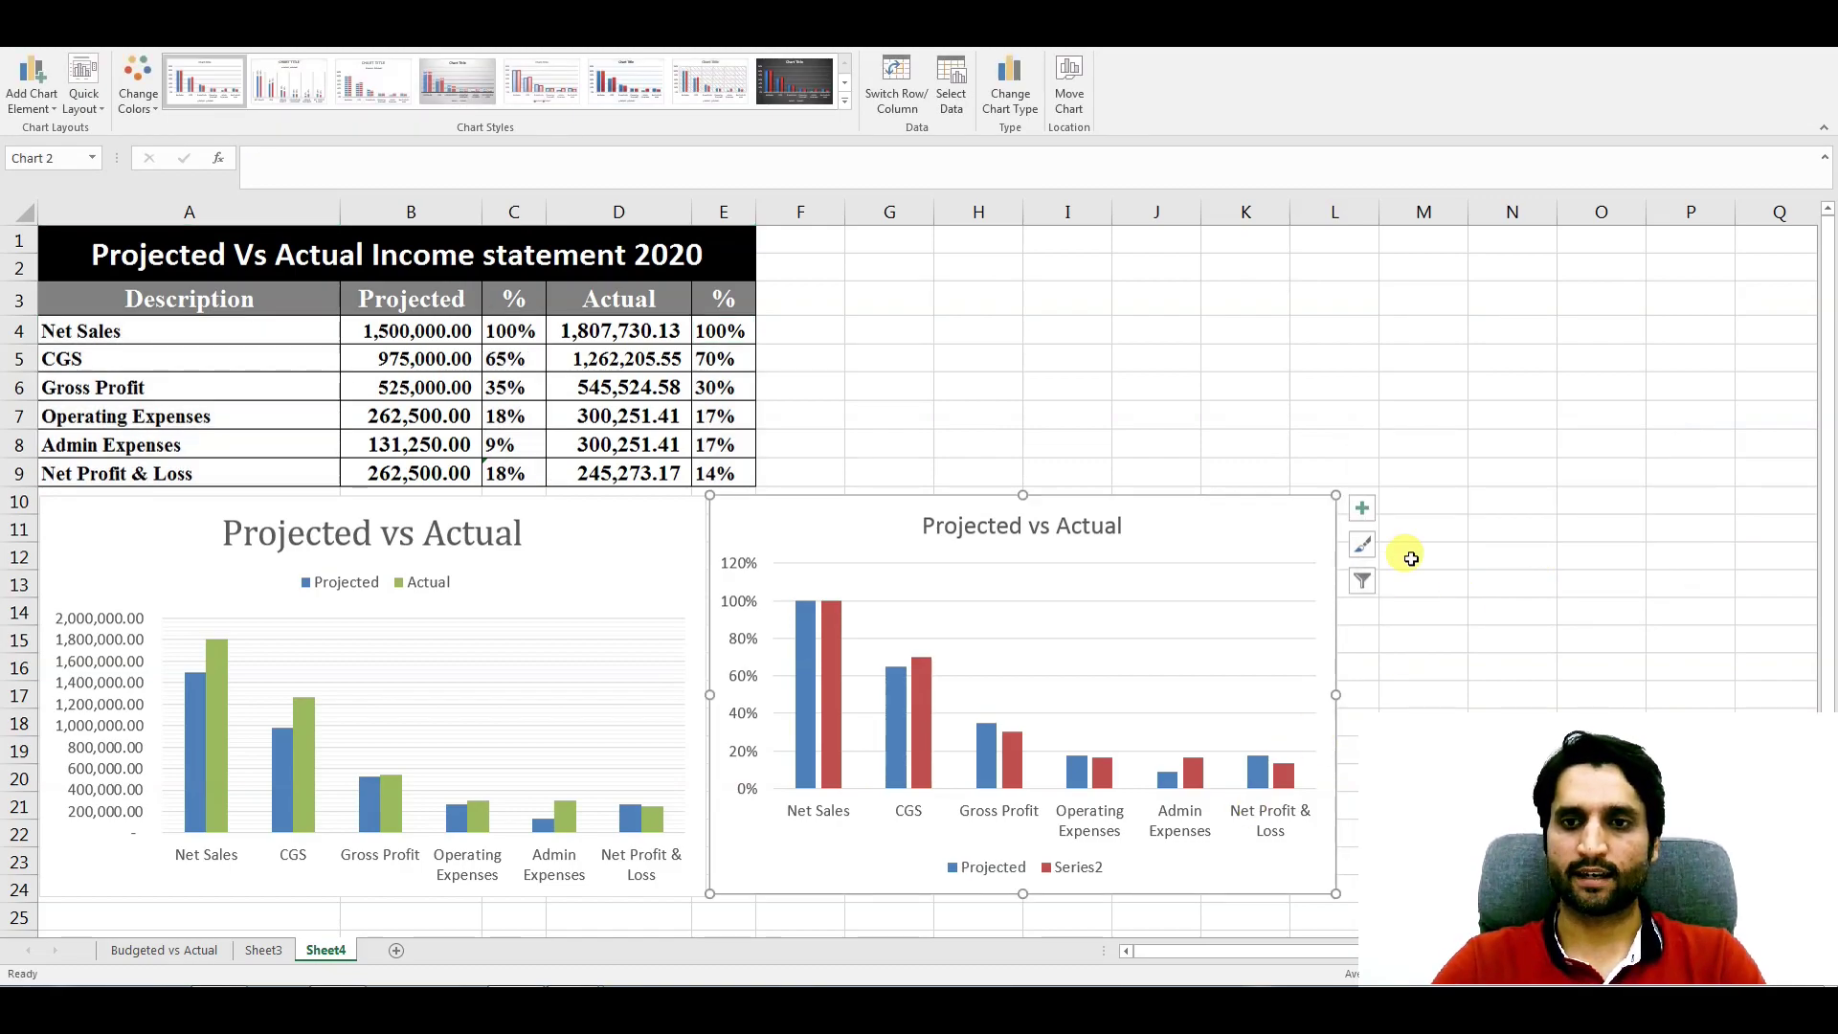
- Rename Series2 to Actual
left_click(1363, 581)
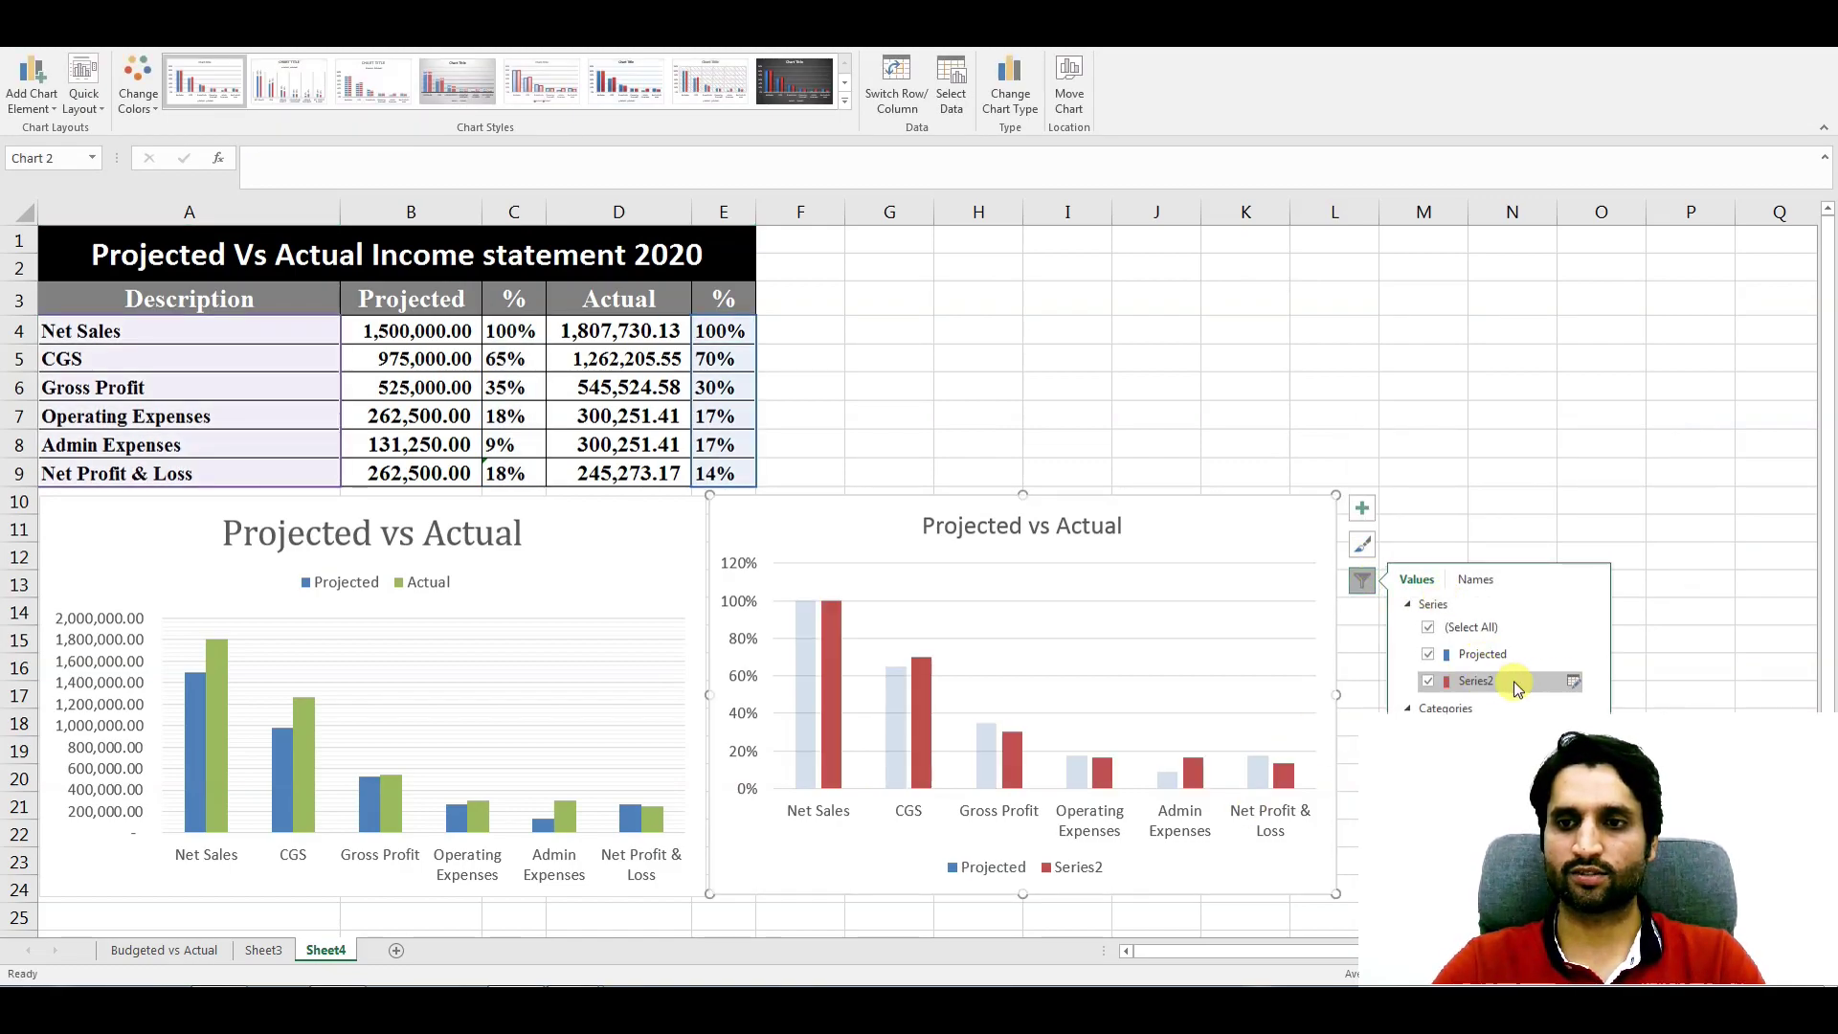
left_click(1573, 681)
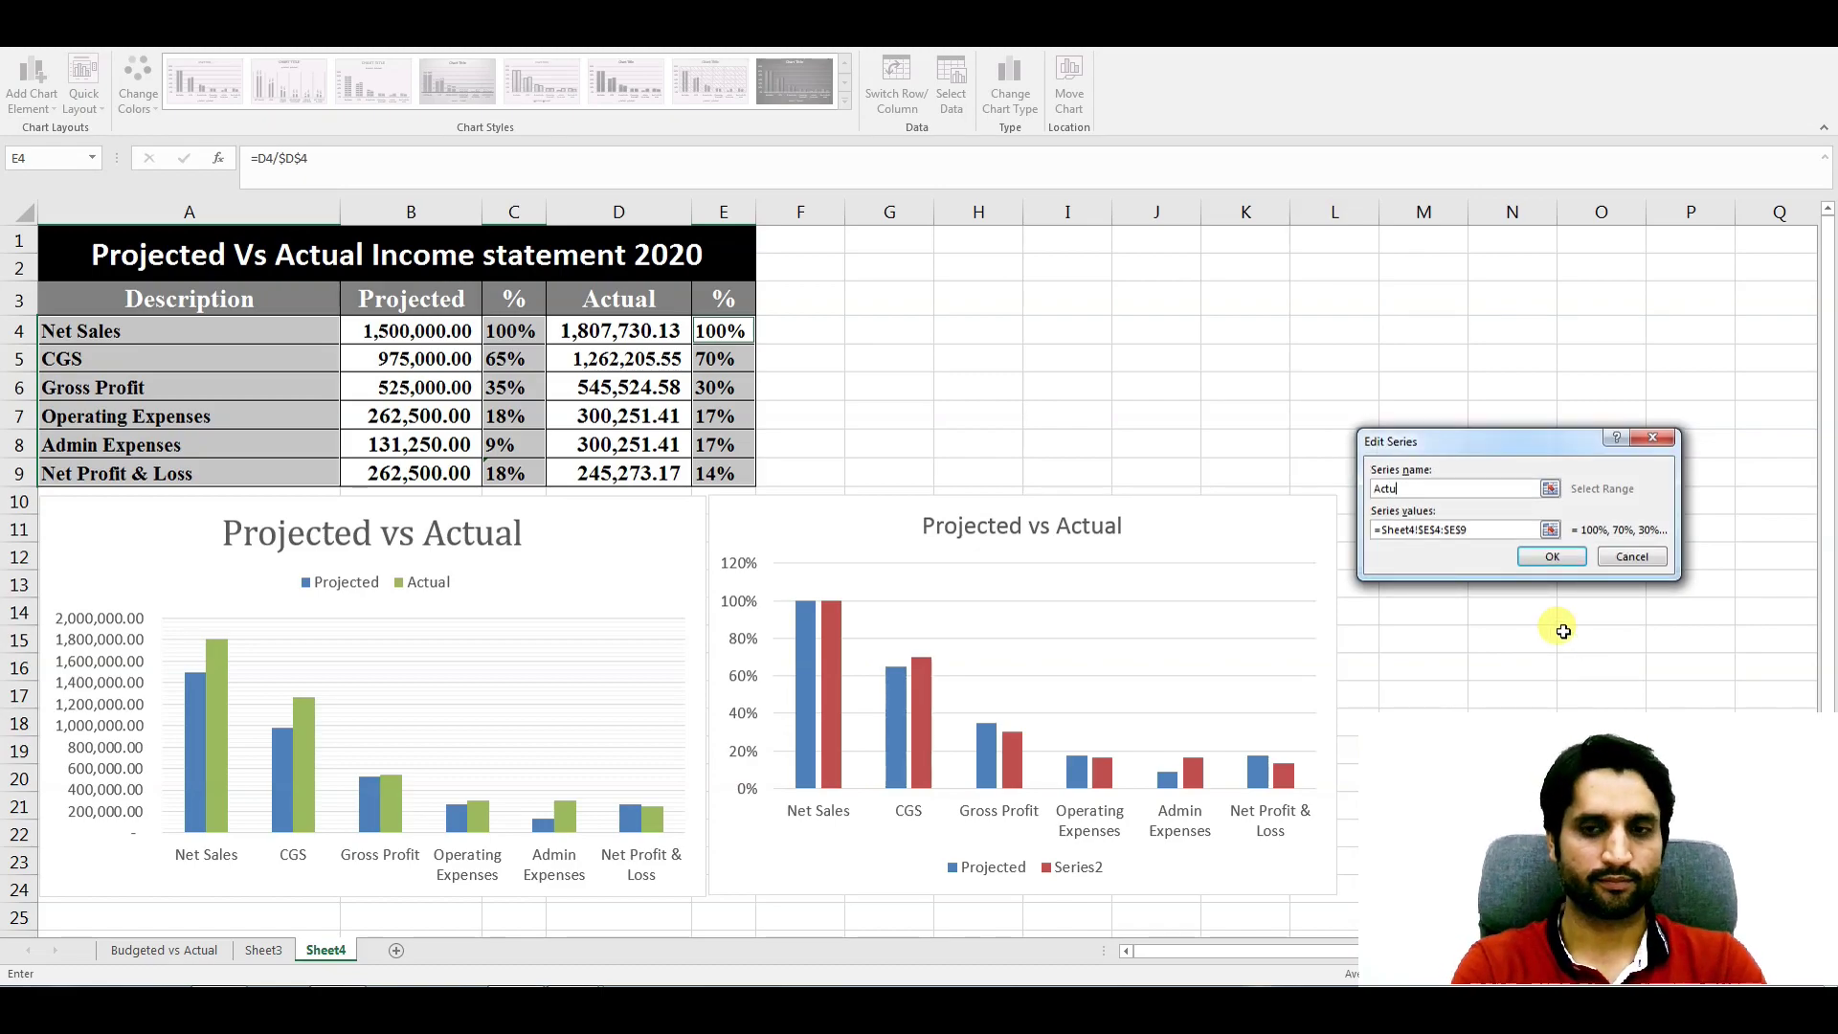
left_click(1554, 557)
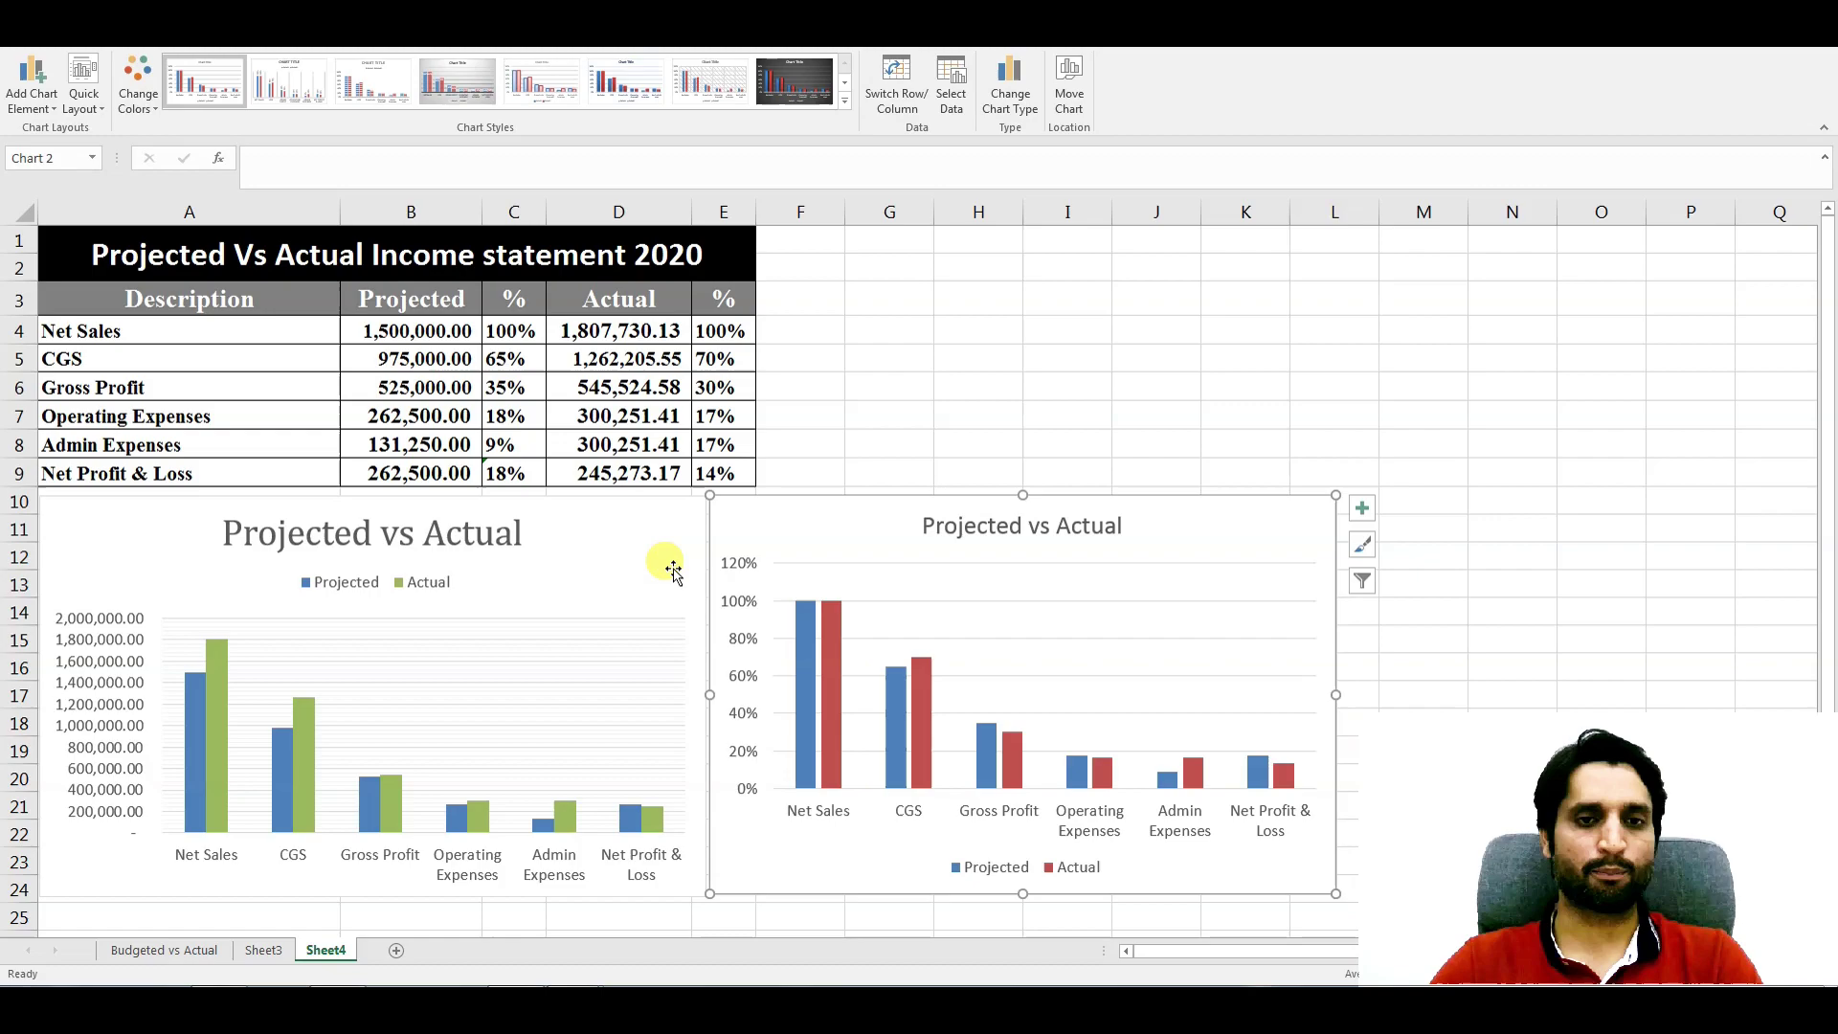
- Preview another colour palette on the percentage chart, then keep its original colours
left_click(1362, 548)
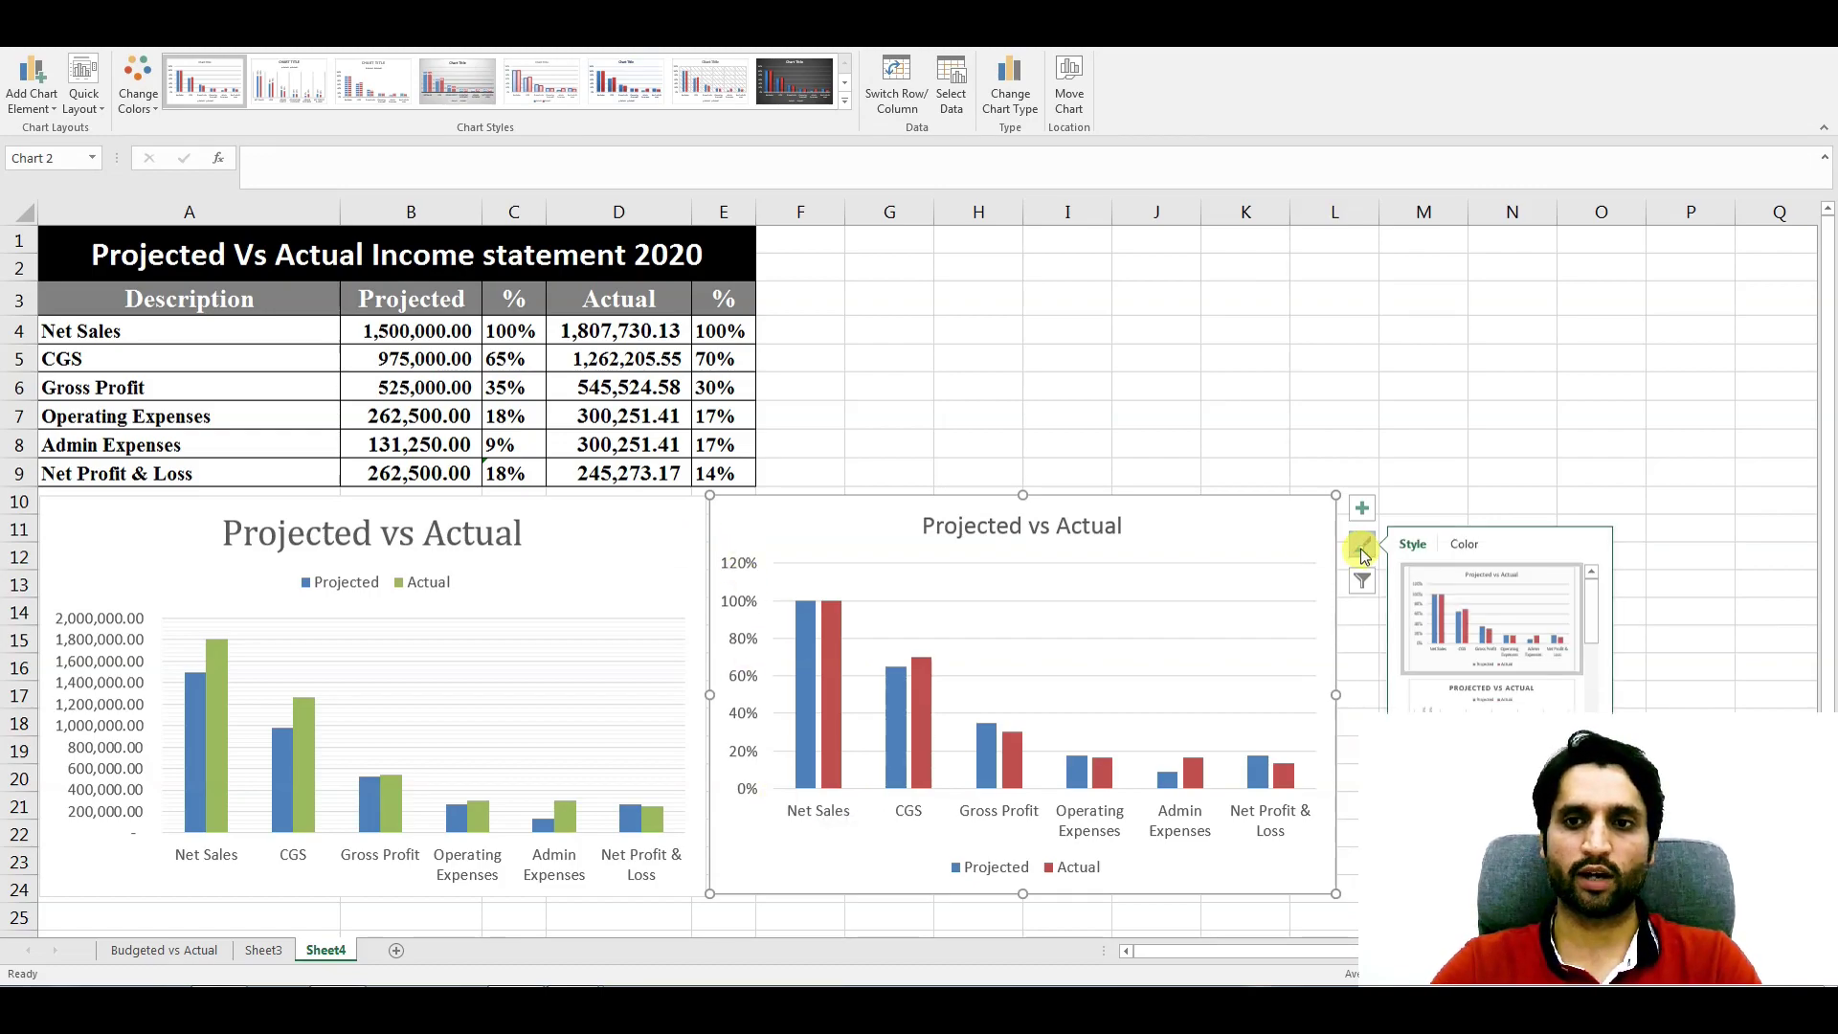
left_click(1466, 546)
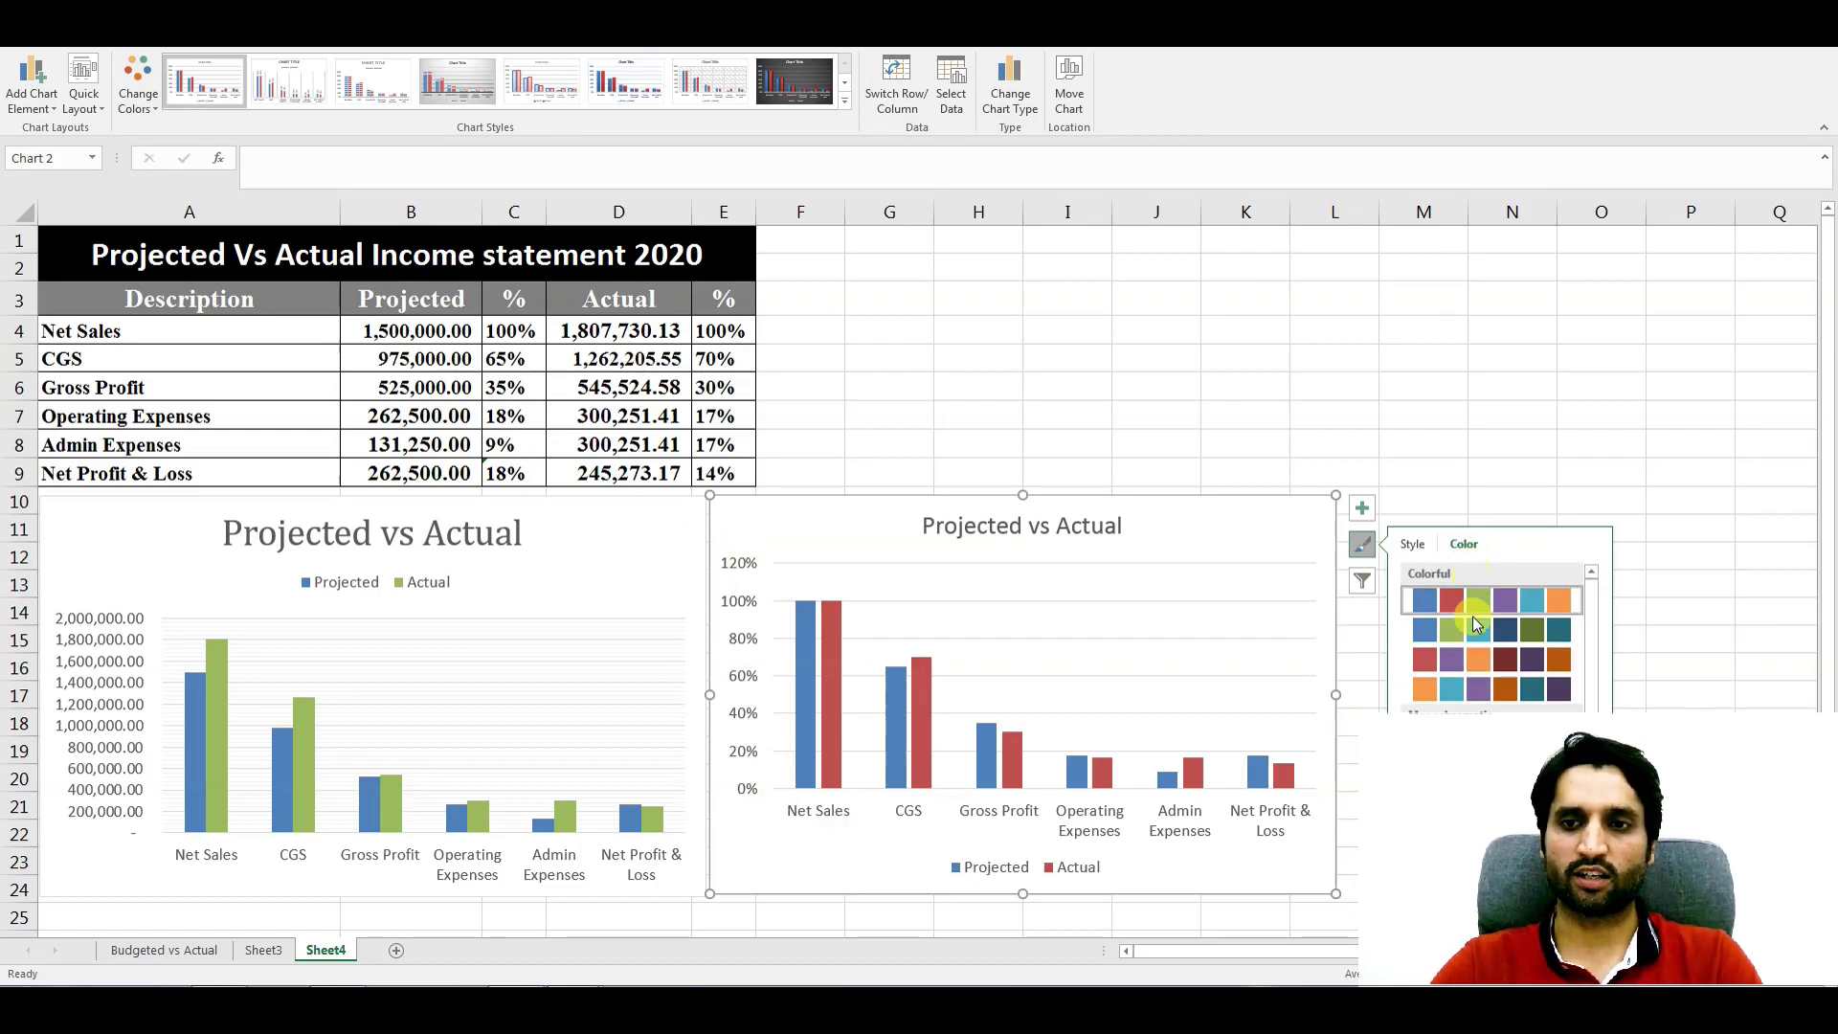
left_click(1478, 632)
left_click(1475, 601)
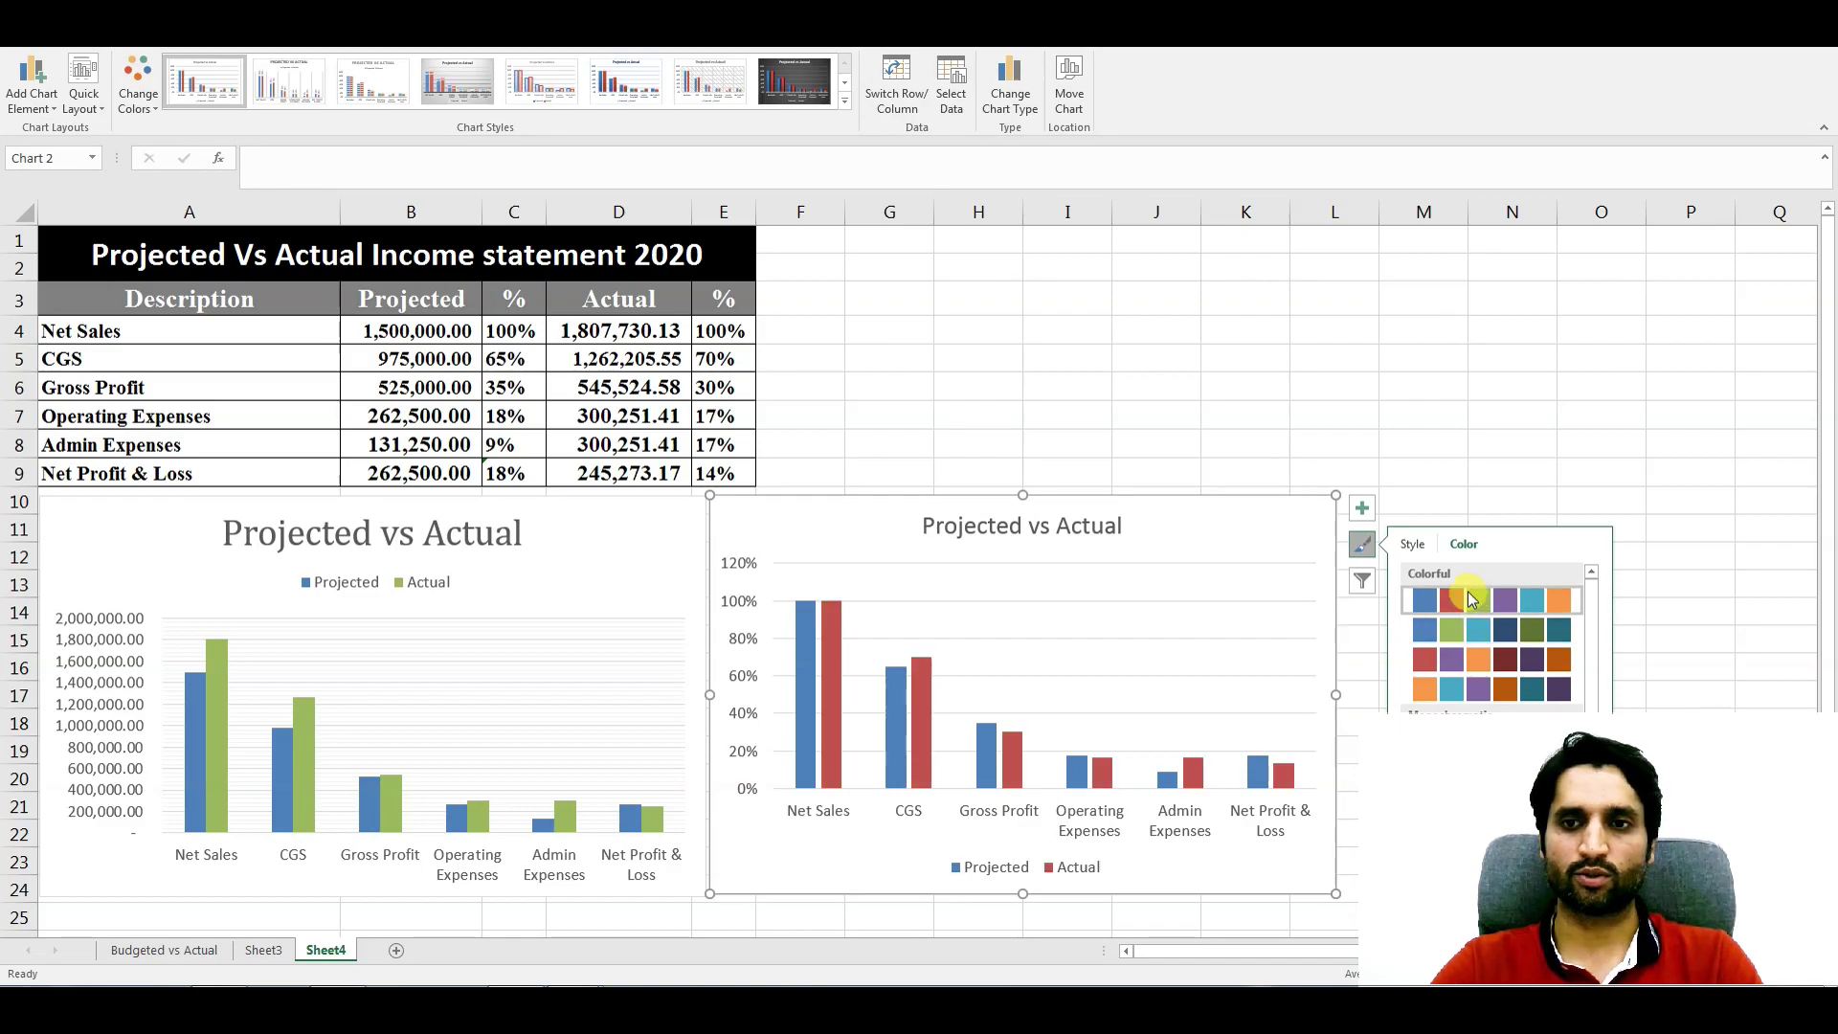
left_click(1413, 547)
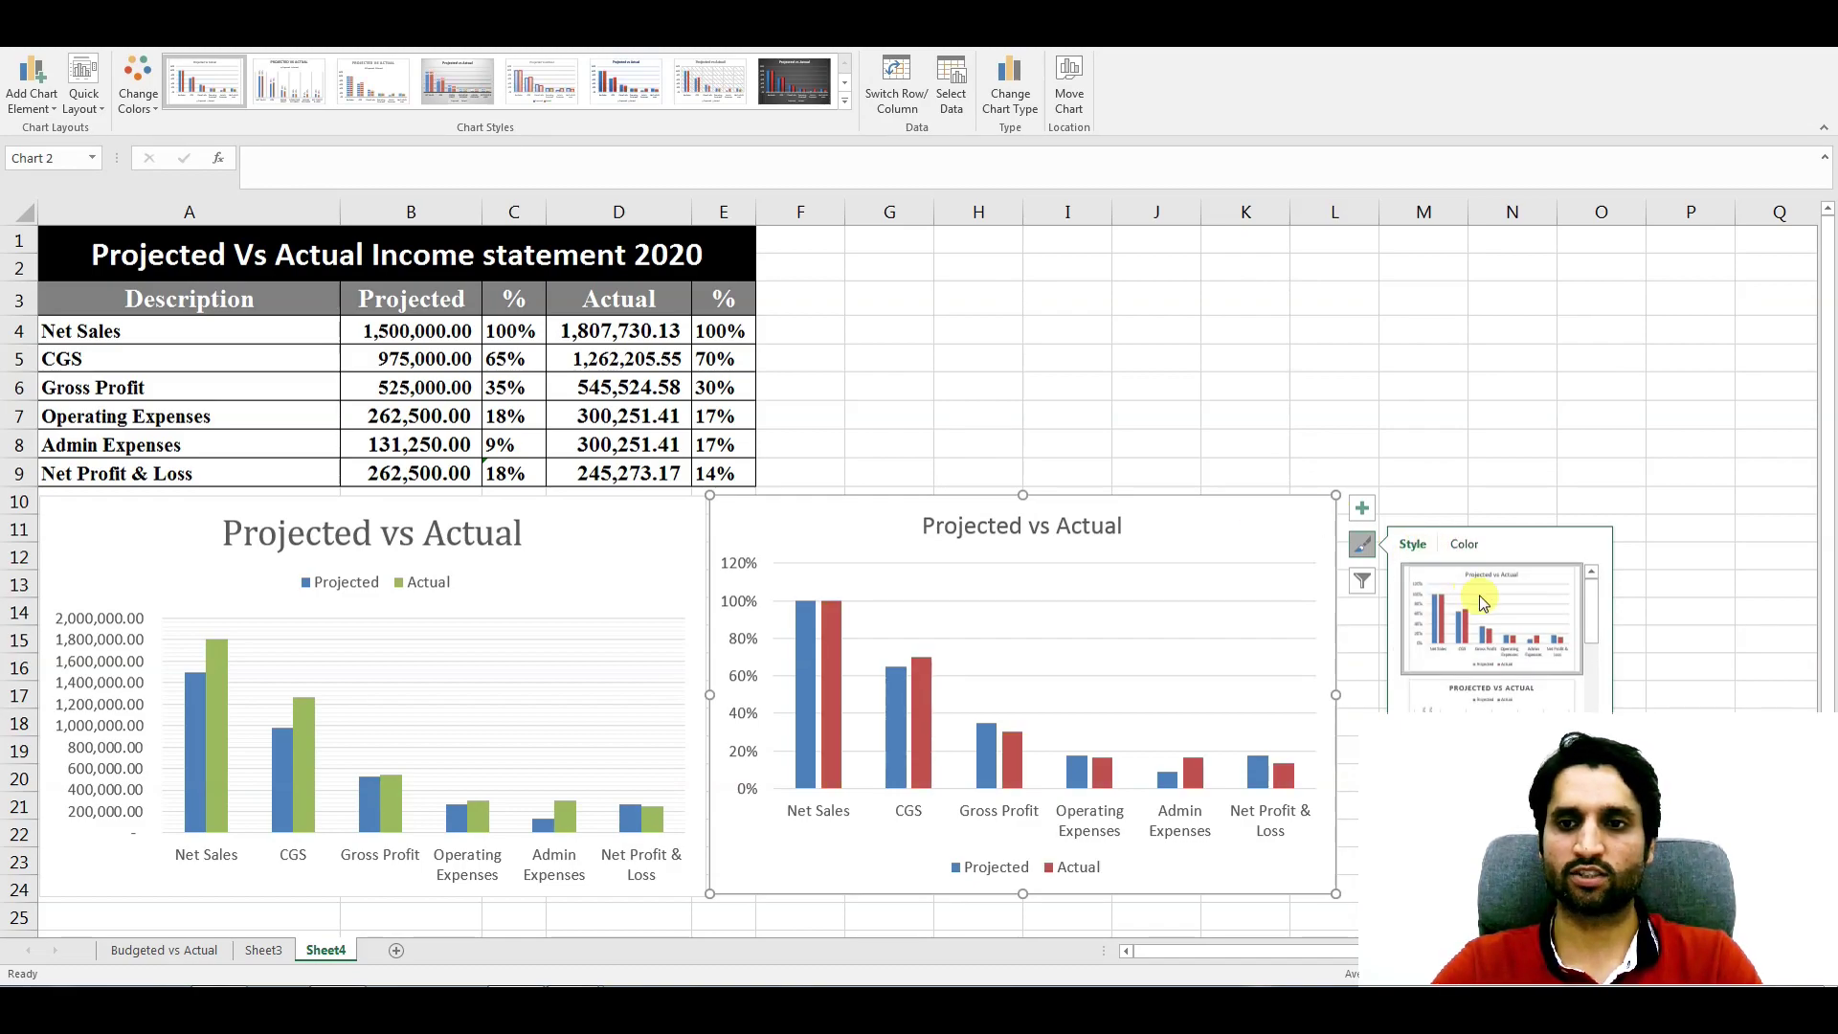
scroll(1482, 612, "down", 5)
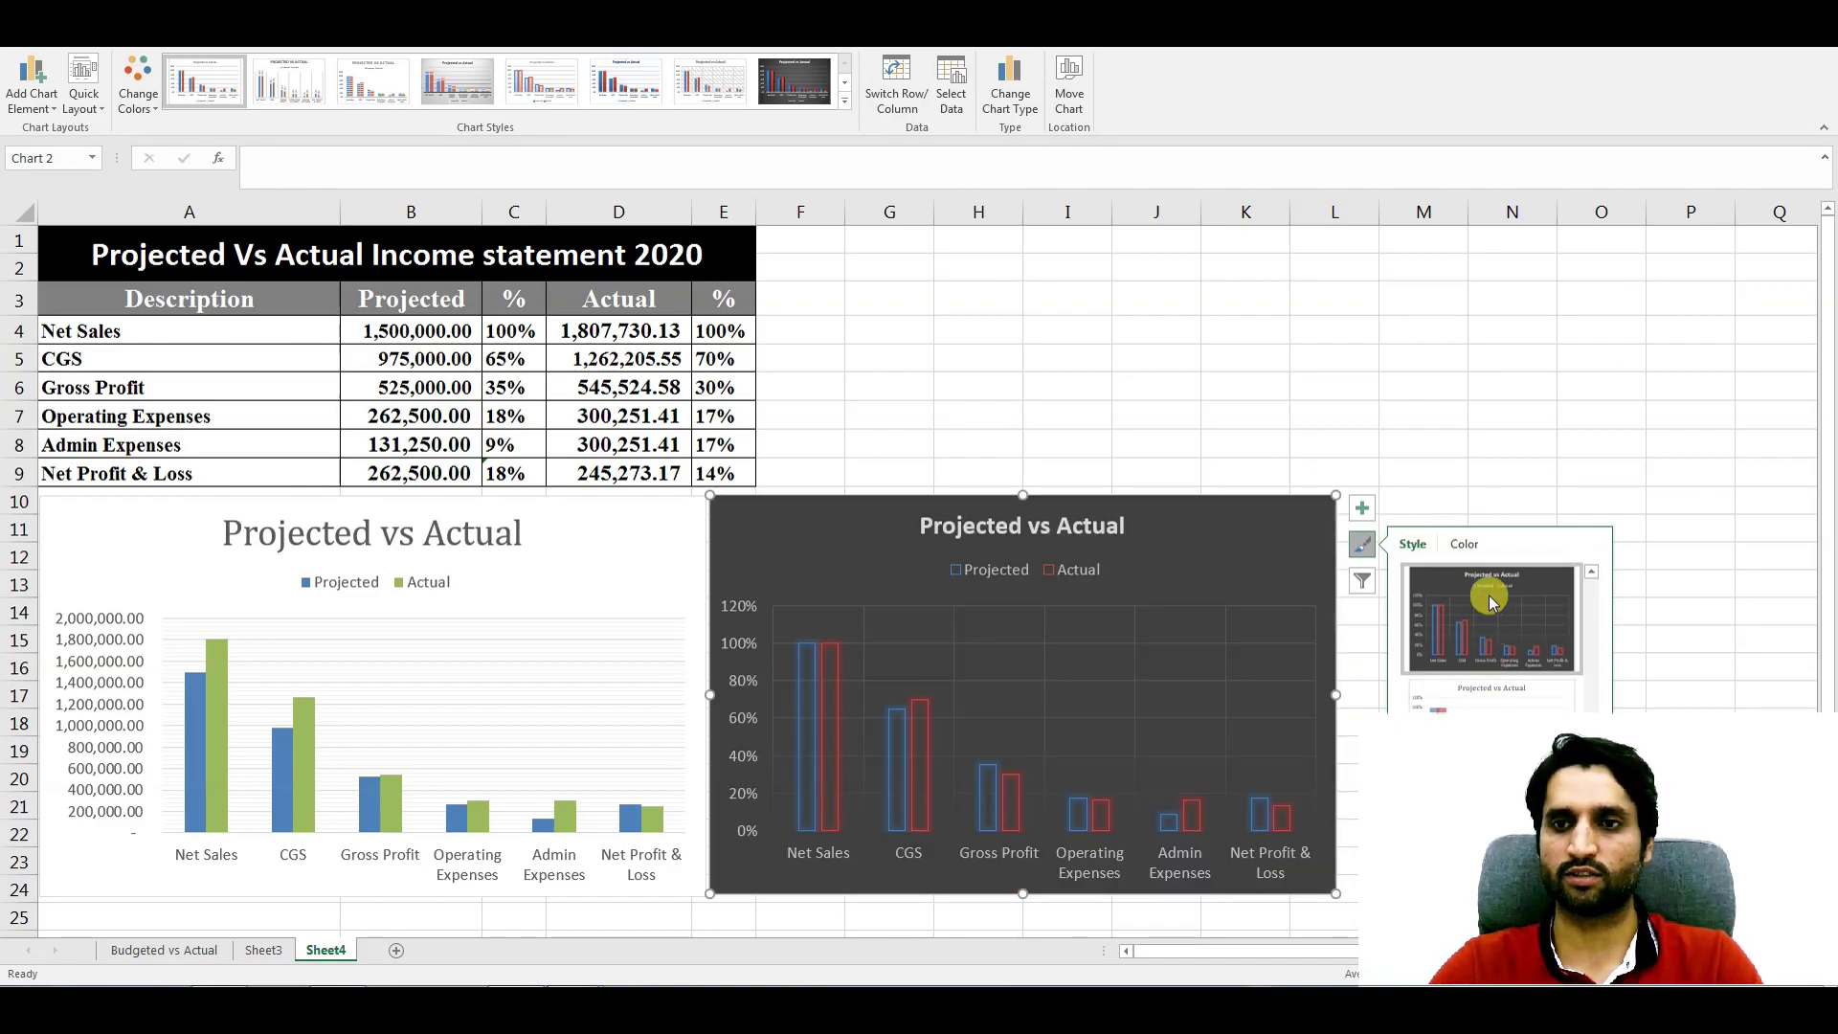
left_click(1438, 433)
- Apply chart Style 4 to the percentage chart for a grey background with percentage data labels
left_click(1172, 531)
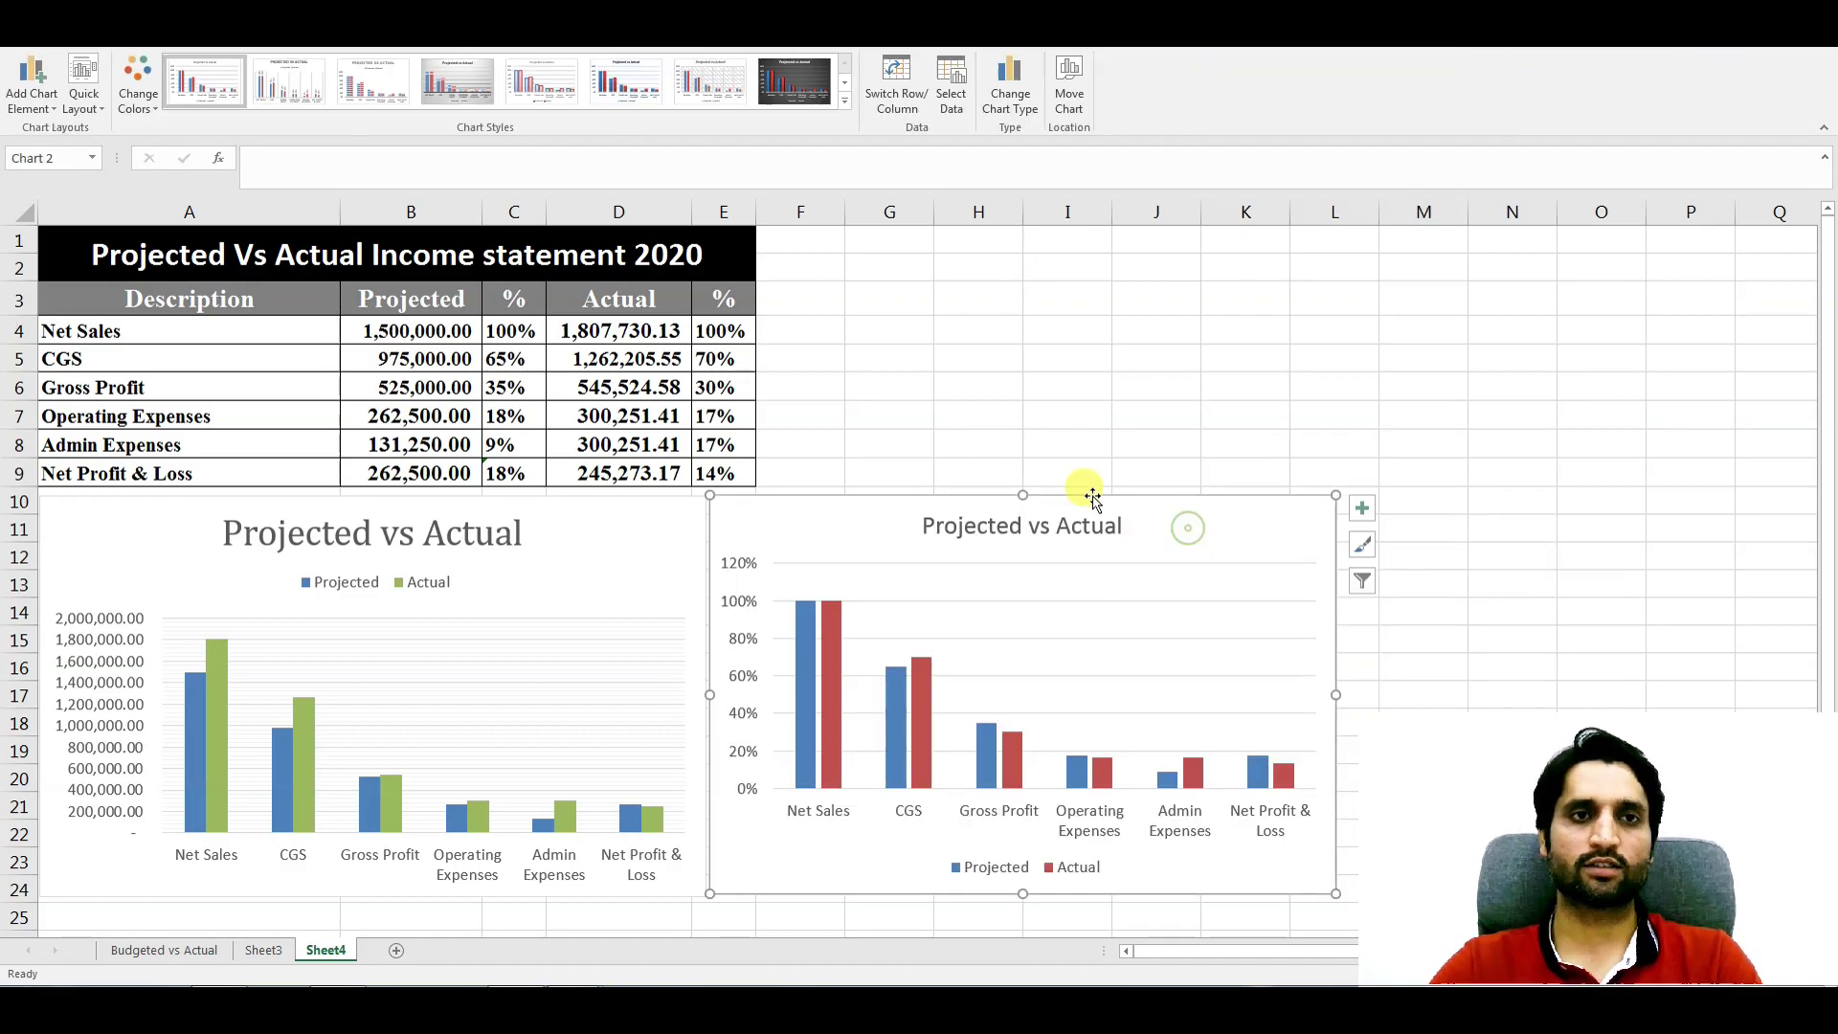
left_click(536, 27)
left_click(479, 27)
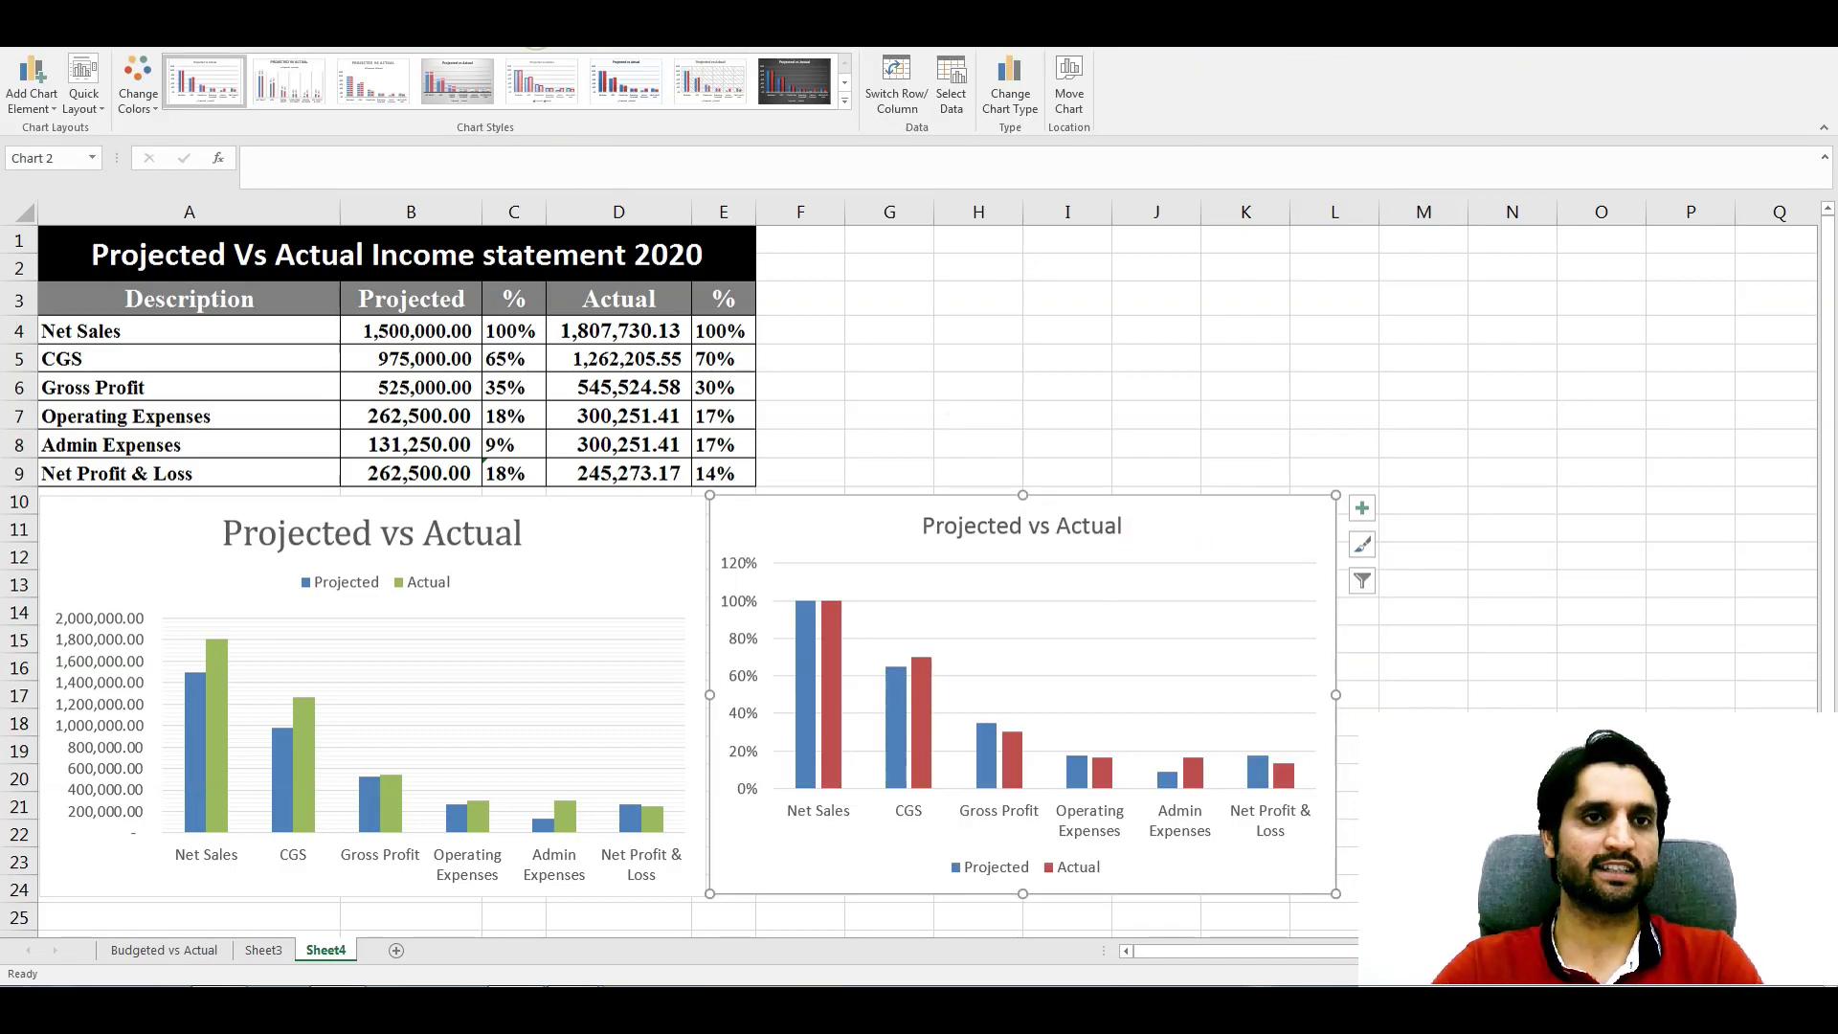
left_click(844, 101)
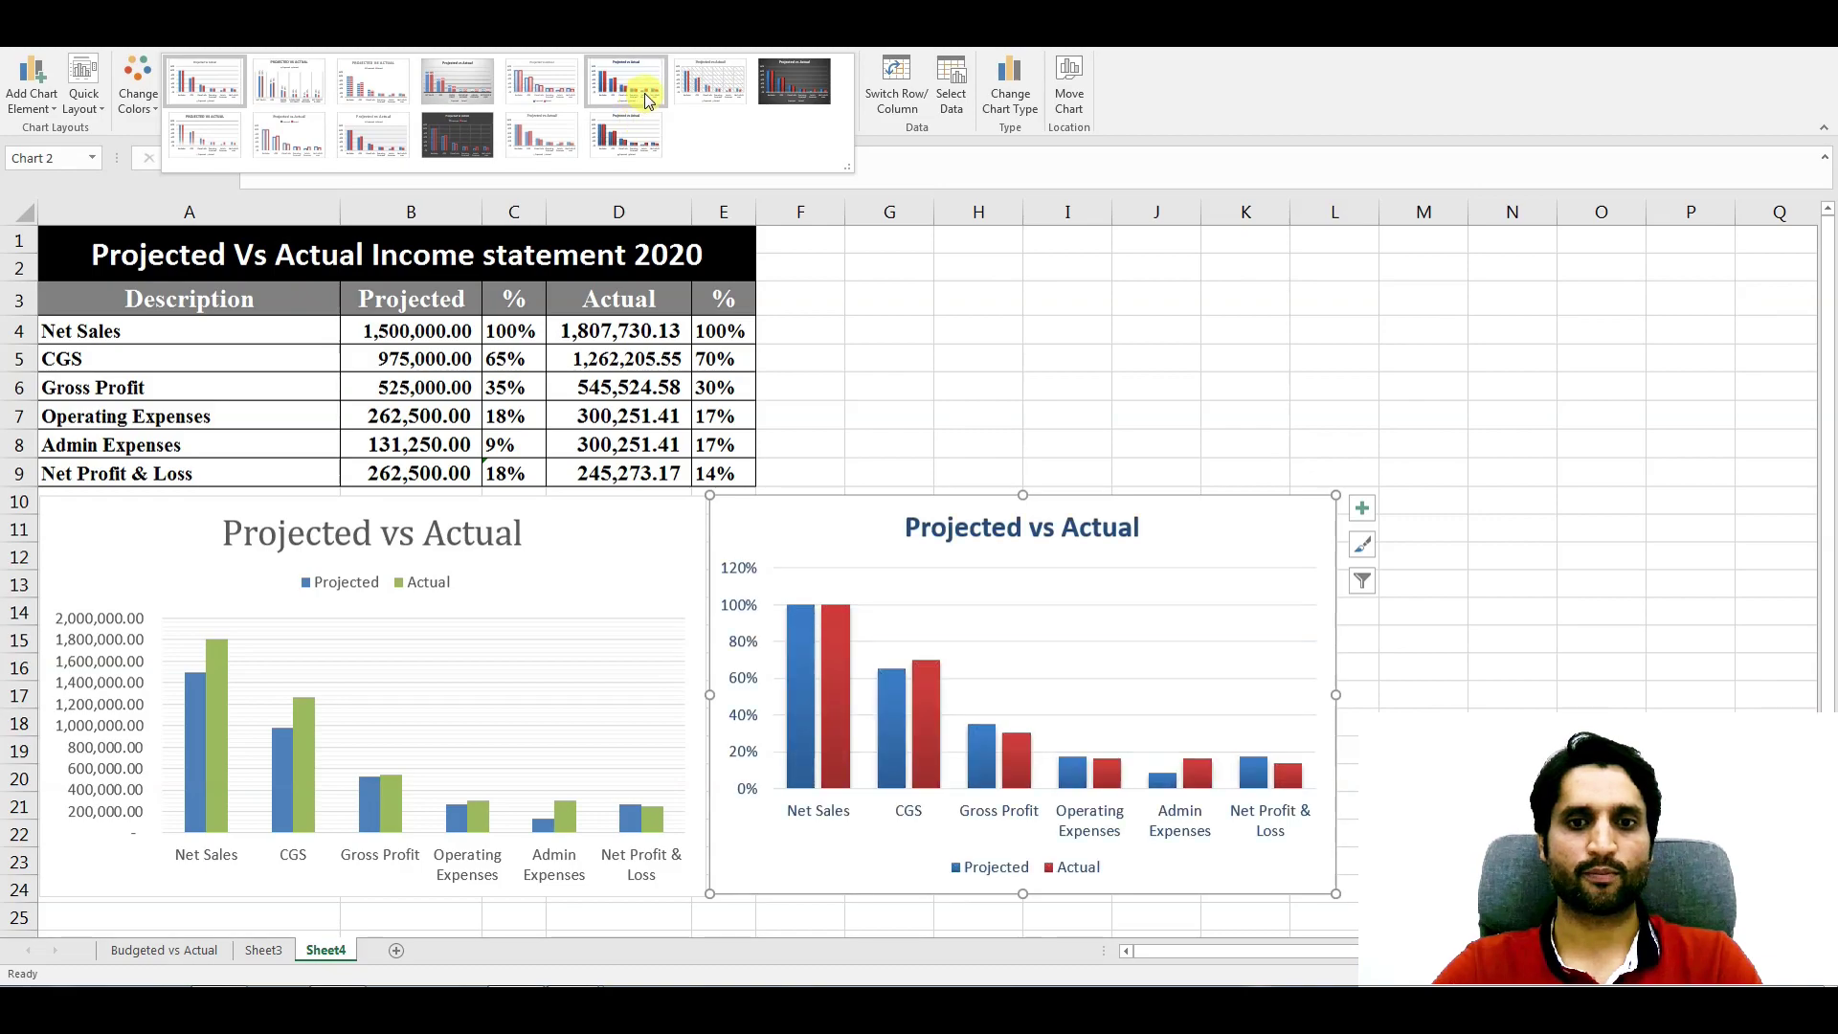
left_click(469, 97)
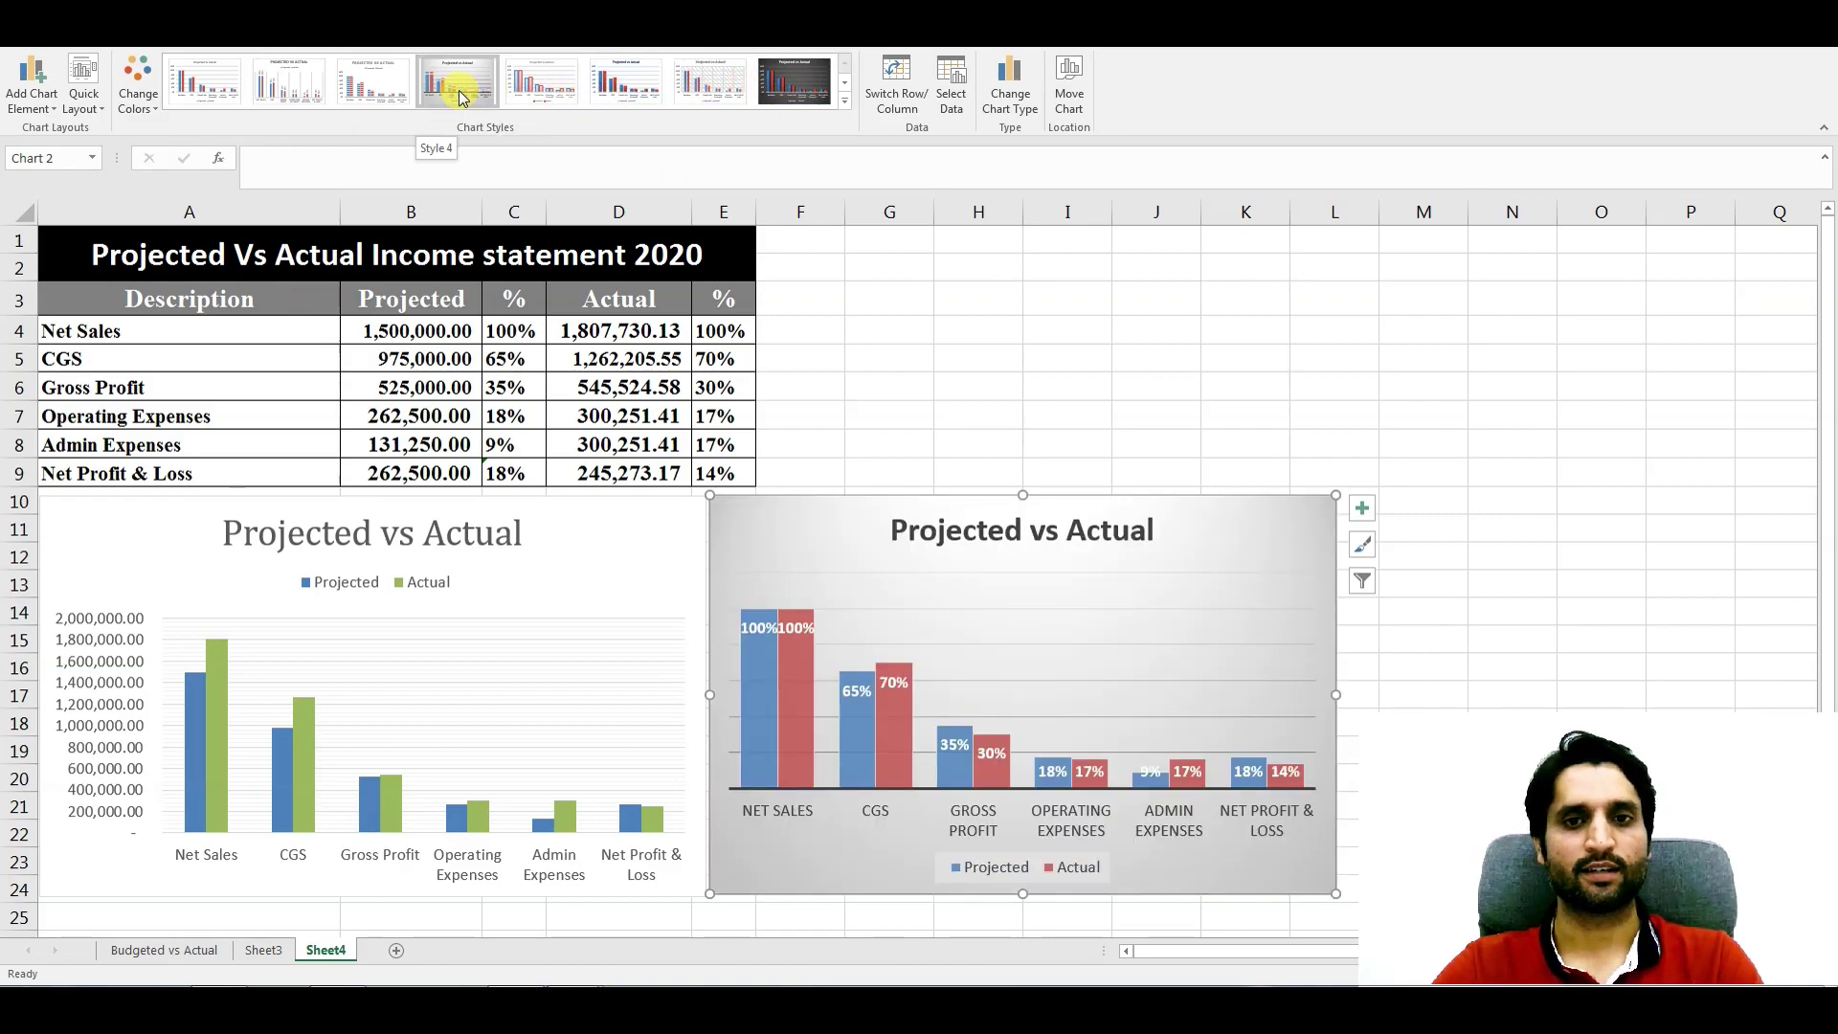
left_click(1512, 612)
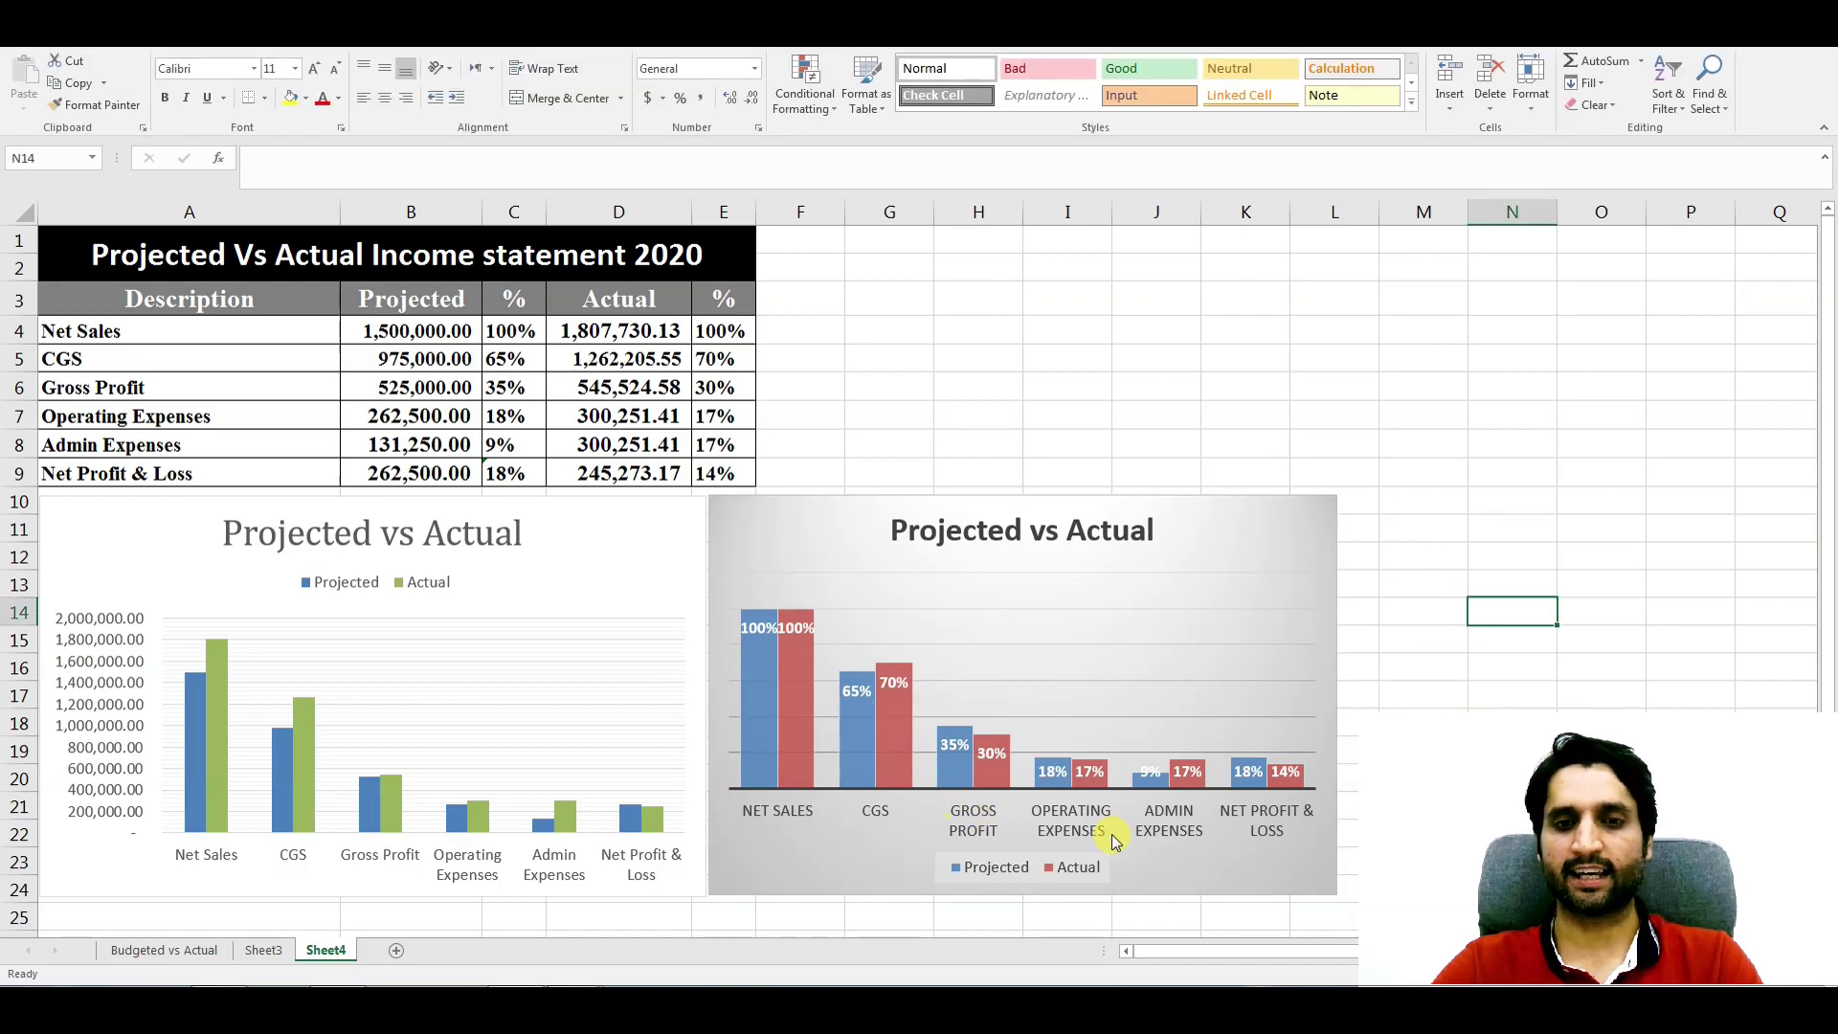